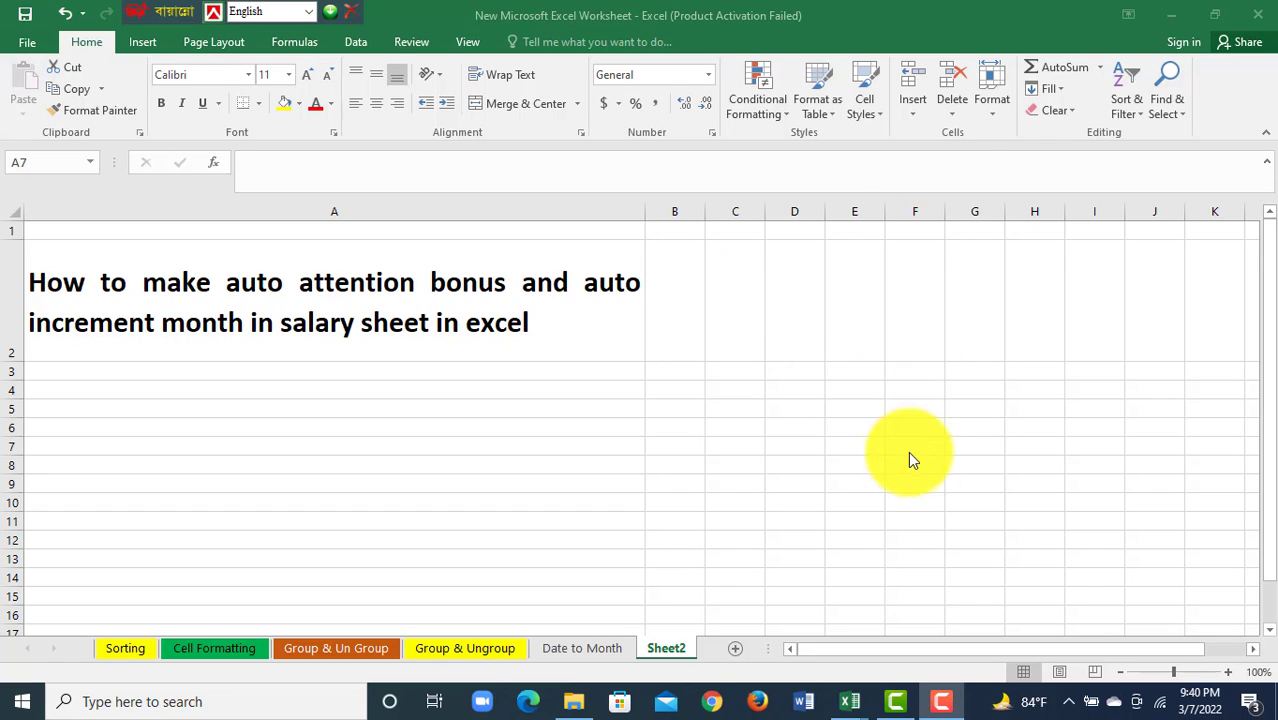
Step: Bring the Salary & Wages workbook forward and show its Top Sheet
{"action": "mouse_move", "coordinate": [850, 695]}
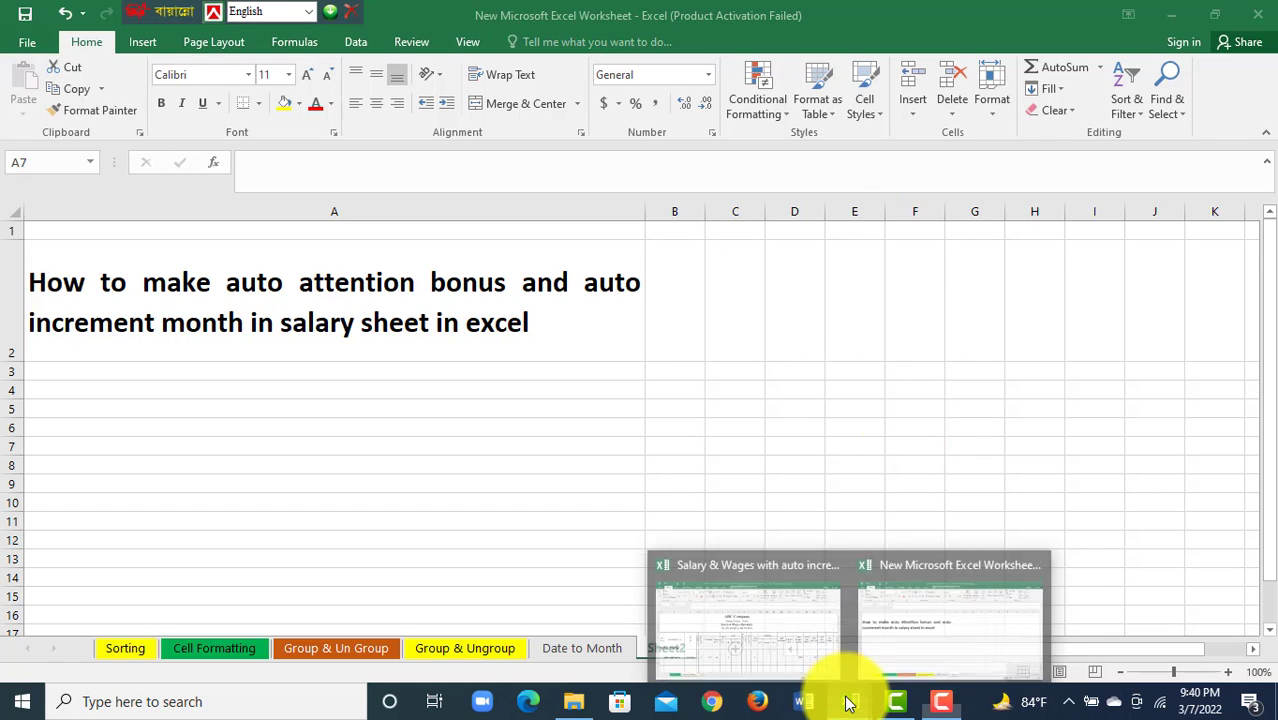
{"action": "left_click", "coordinate": [761, 615]}
{"action": "left_click", "coordinate": [624, 304]}
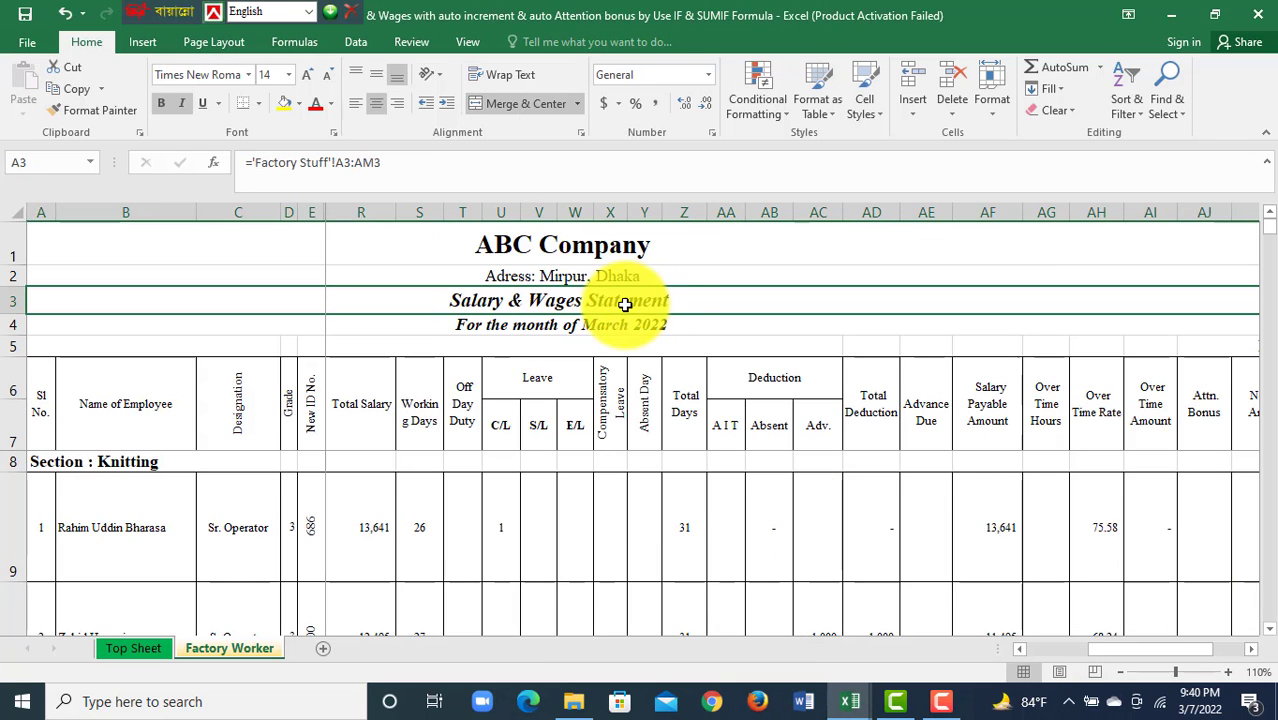
{"action": "left_click", "coordinate": [136, 648]}
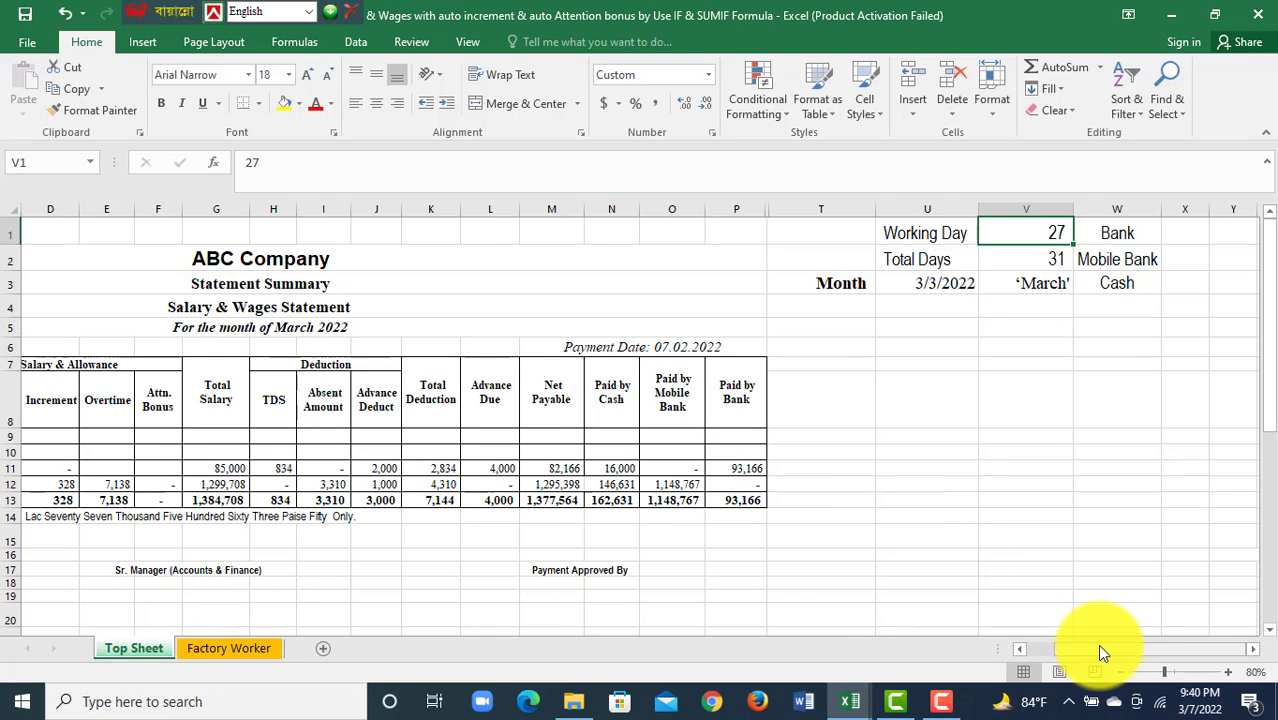
{"action": "left_click_drag", "start_coordinate": [1097, 646], "coordinate": [998, 648]}
Step: Review the Head Office Staff, Factory Office Staff and Factory Office Workers rows on Top Sheet
{"action": "left_click", "coordinate": [150, 453]}
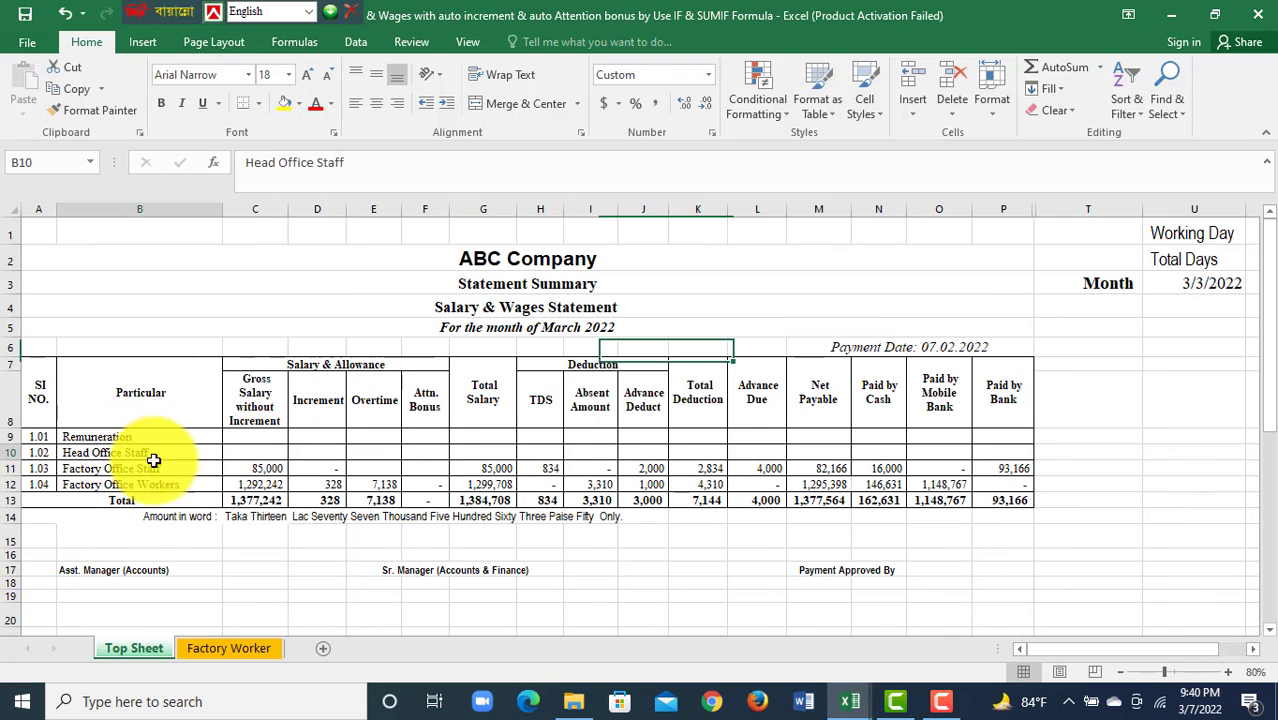
{"action": "left_click", "coordinate": [163, 468]}
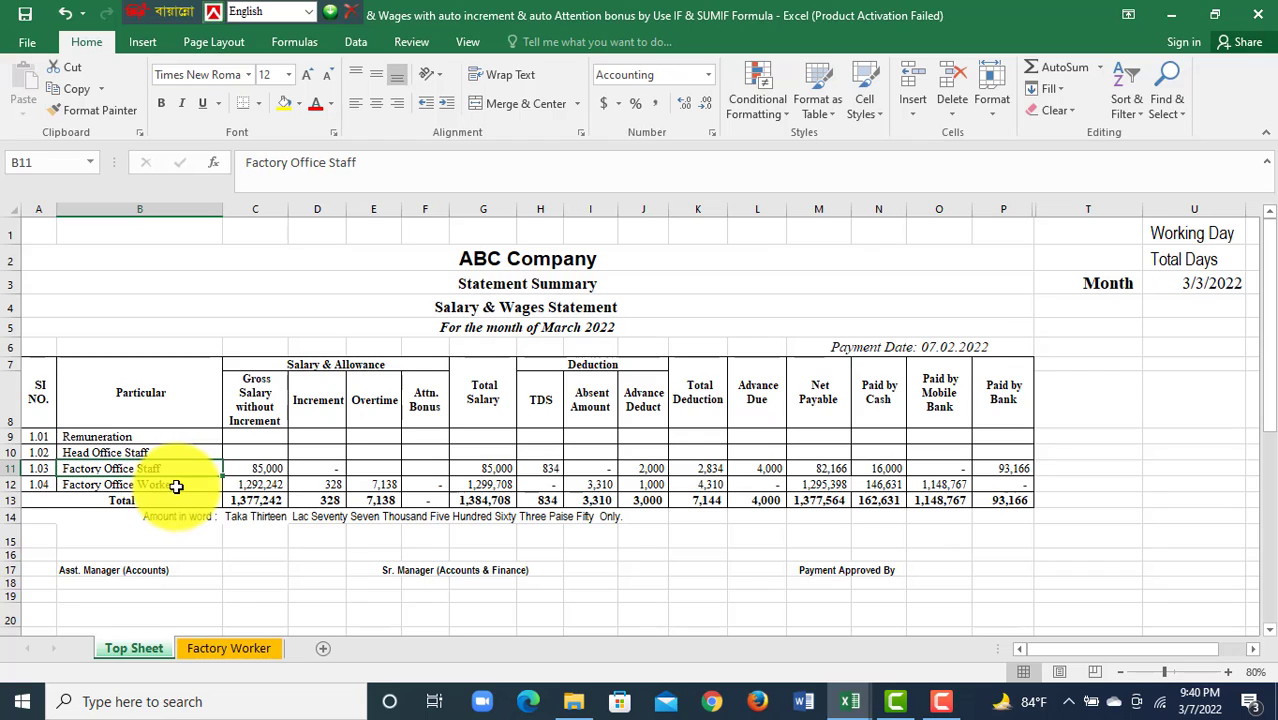
{"action": "left_click", "coordinate": [170, 484]}
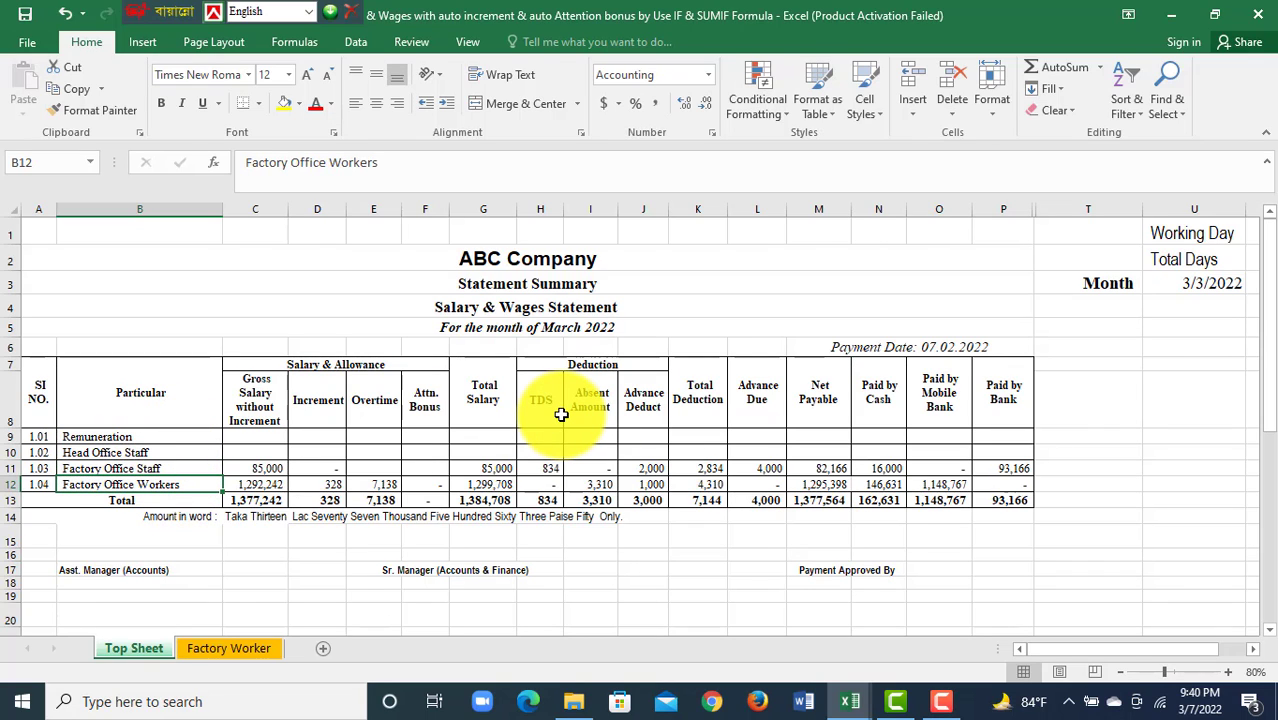
{"action": "left_click", "coordinate": [236, 650]}
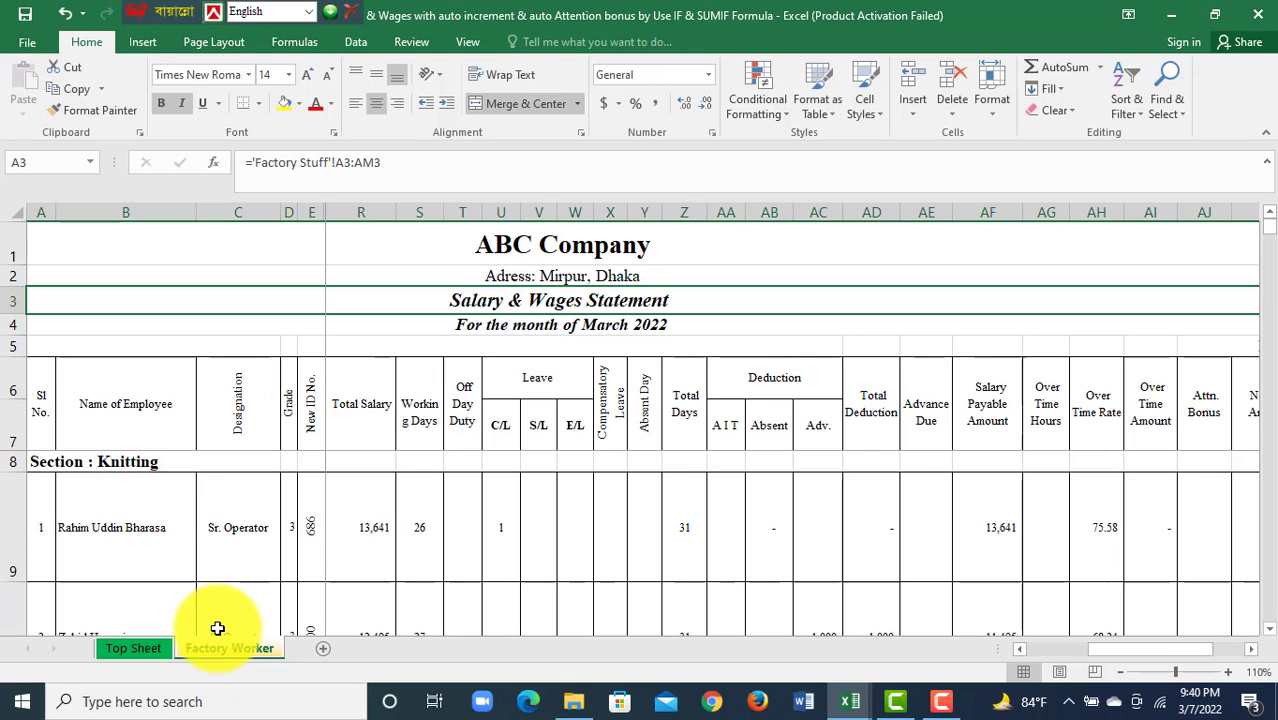
{"action": "left_click", "coordinate": [105, 650]}
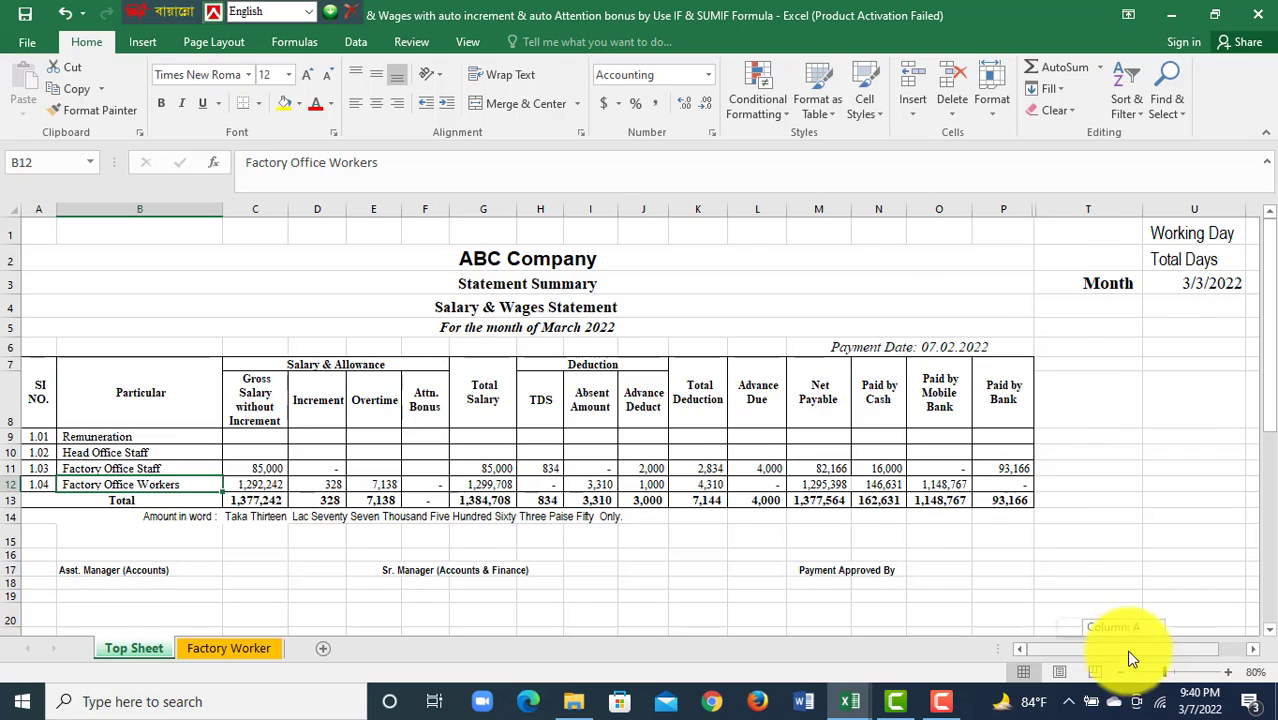
Step: Check Top Sheet's month 'March', Total Days and Working Day values in V3–V1
{"action": "left_click_drag", "start_coordinate": [1127, 650], "coordinate": [1172, 649]}
{"action": "left_click", "coordinate": [1021, 284]}
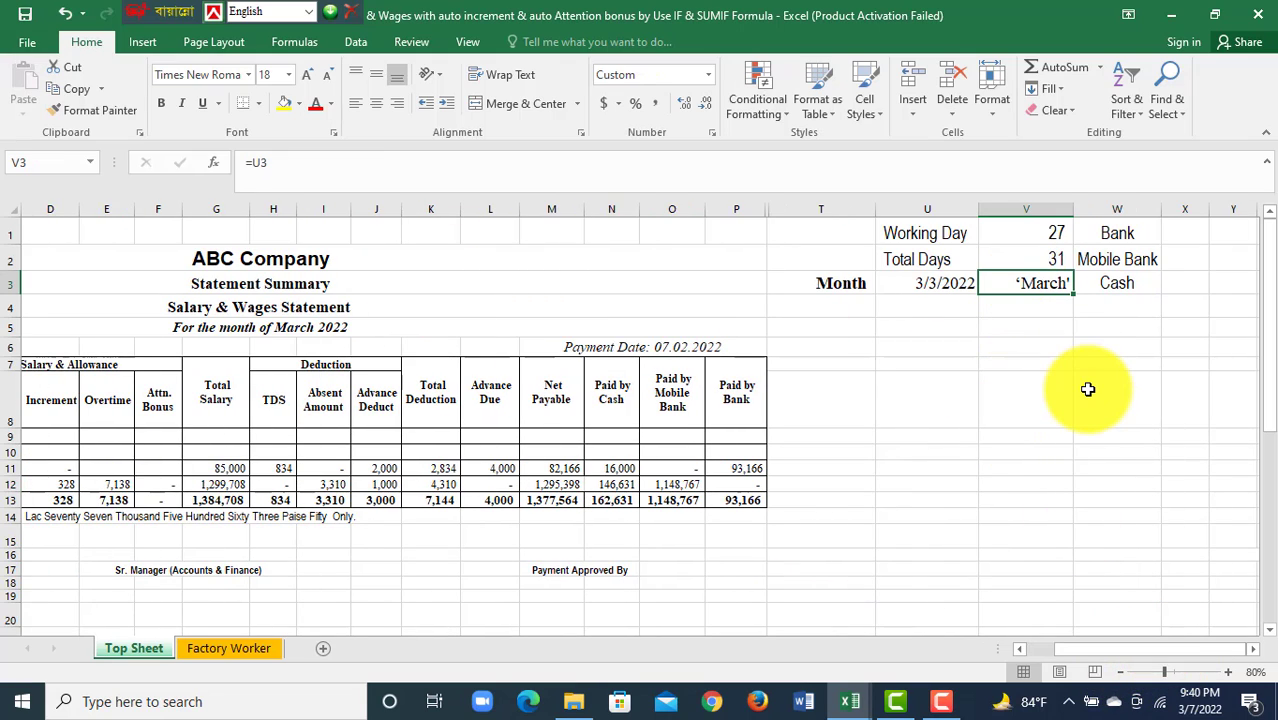
{"action": "left_click", "coordinate": [1026, 262]}
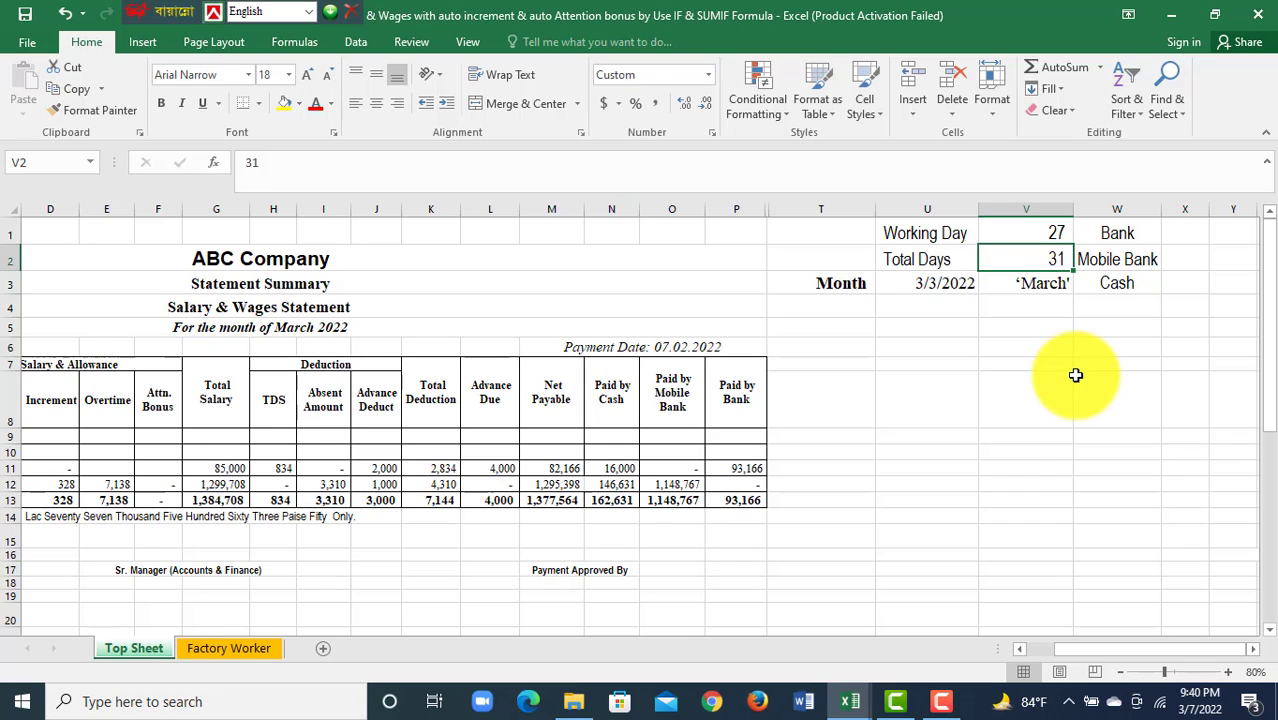
{"action": "left_click", "coordinate": [1027, 232]}
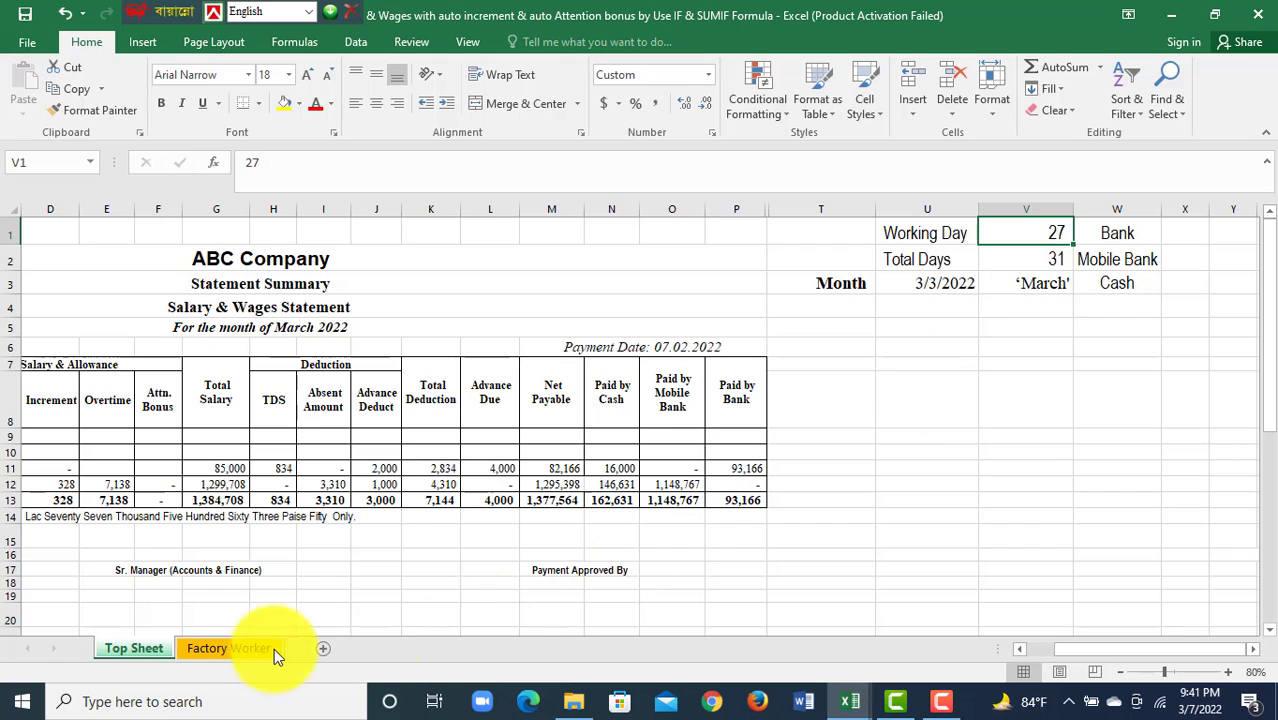
Step: On Factory Worker, inspect the S9 and Z9 formulas and clear the C/L leave in U9
{"action": "left_click", "coordinate": [228, 648]}
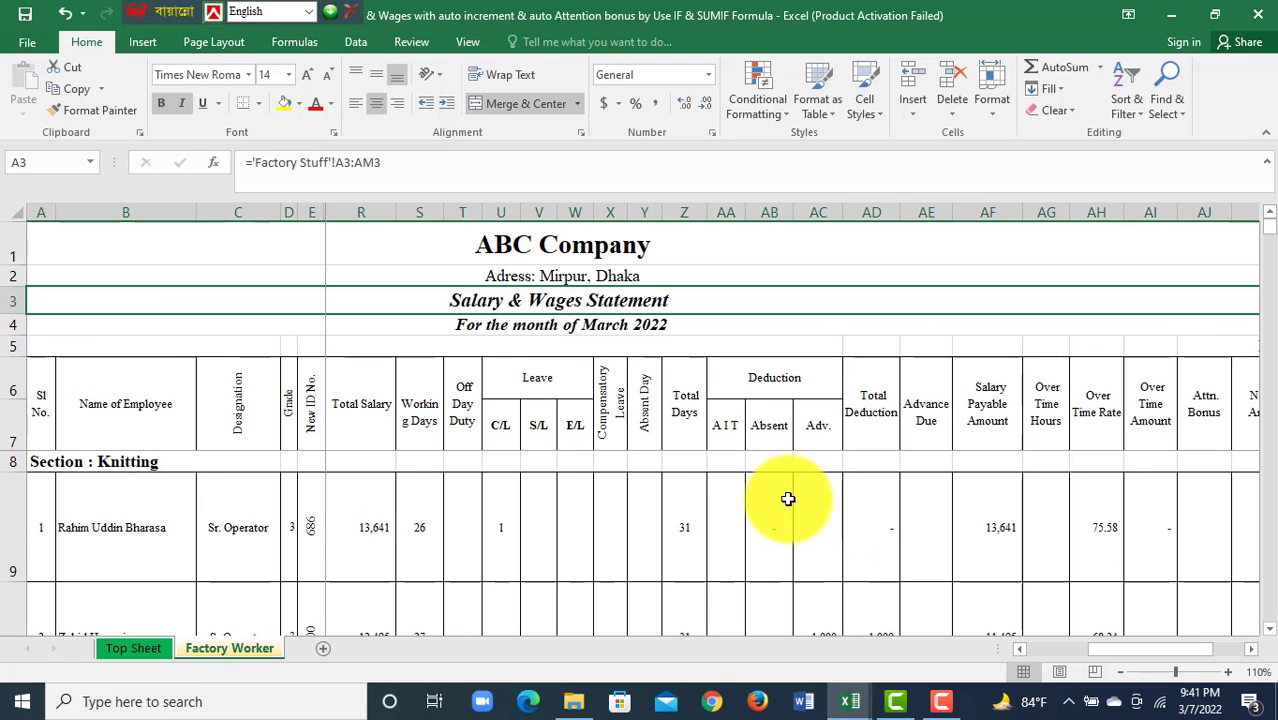
{"action": "left_click", "coordinate": [415, 533]}
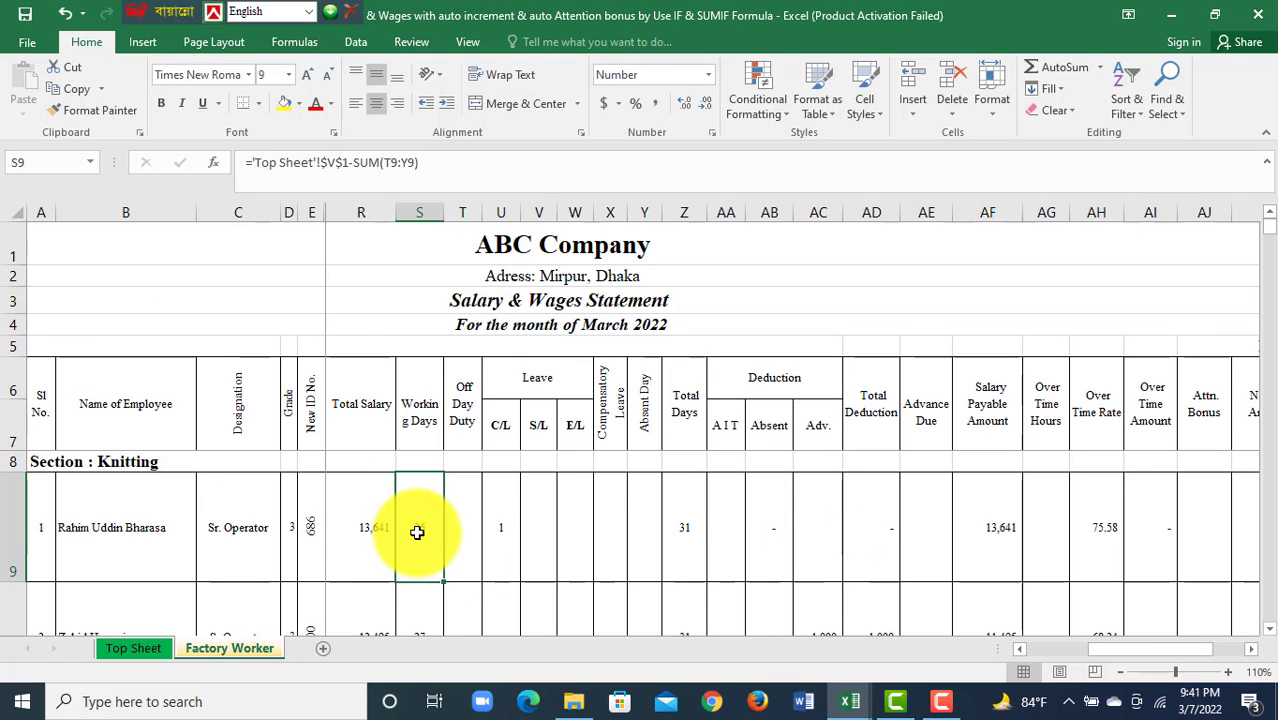
{"action": "left_click", "coordinate": [686, 520]}
{"action": "left_click", "coordinate": [431, 555]}
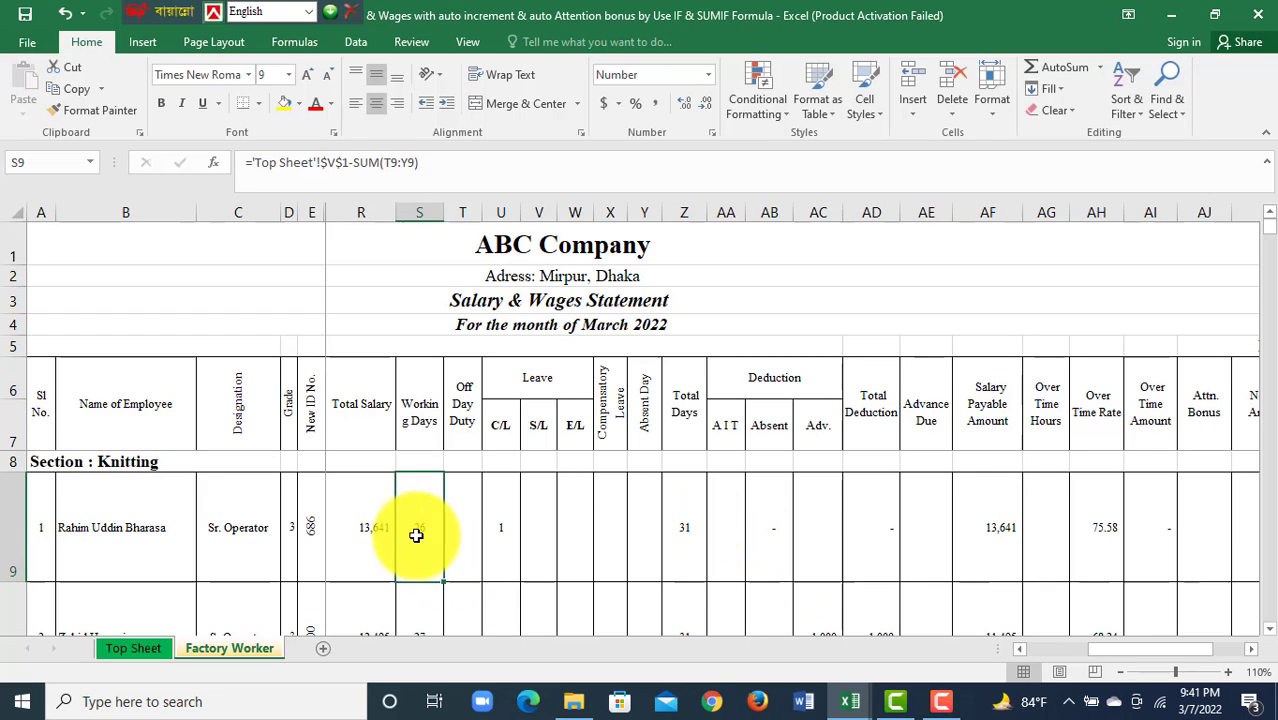
{"action": "left_click", "coordinate": [503, 523]}
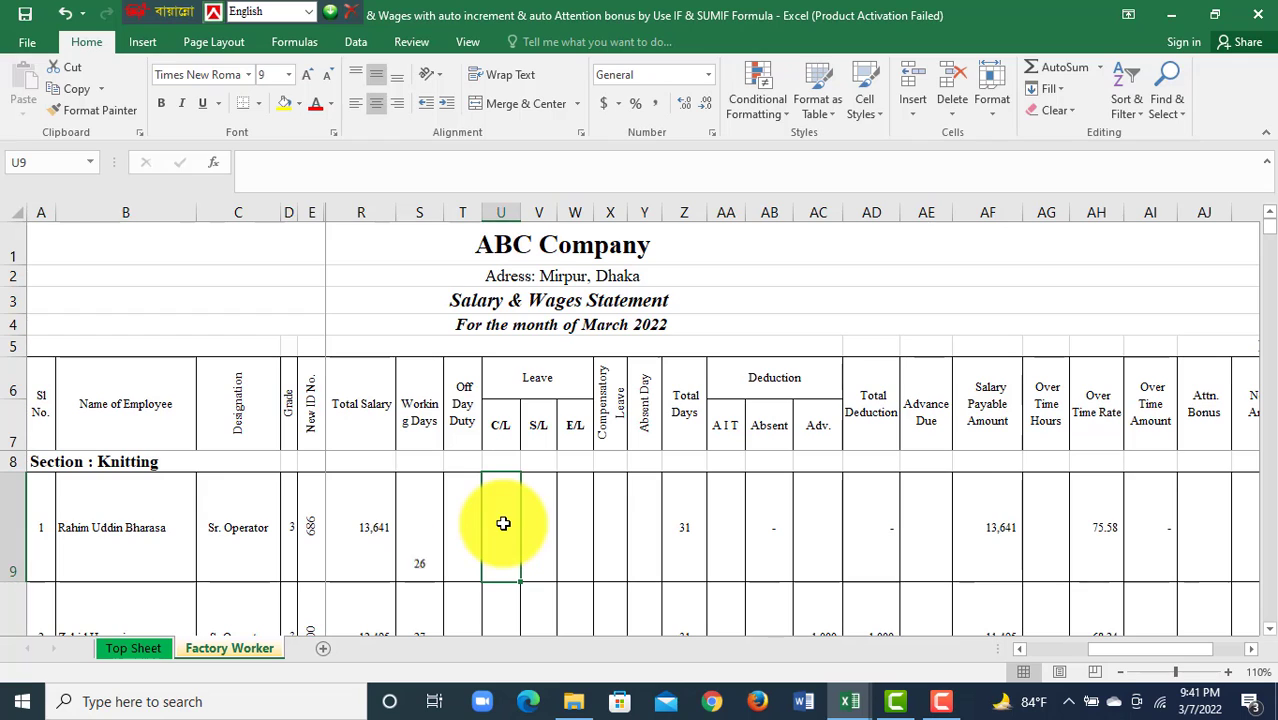
{"action": "key", "text": "Delete"}
Step: Set S9 to ='Top Sheet'!$V$1 with an absolute reference
{"action": "left_click", "coordinate": [418, 515]}
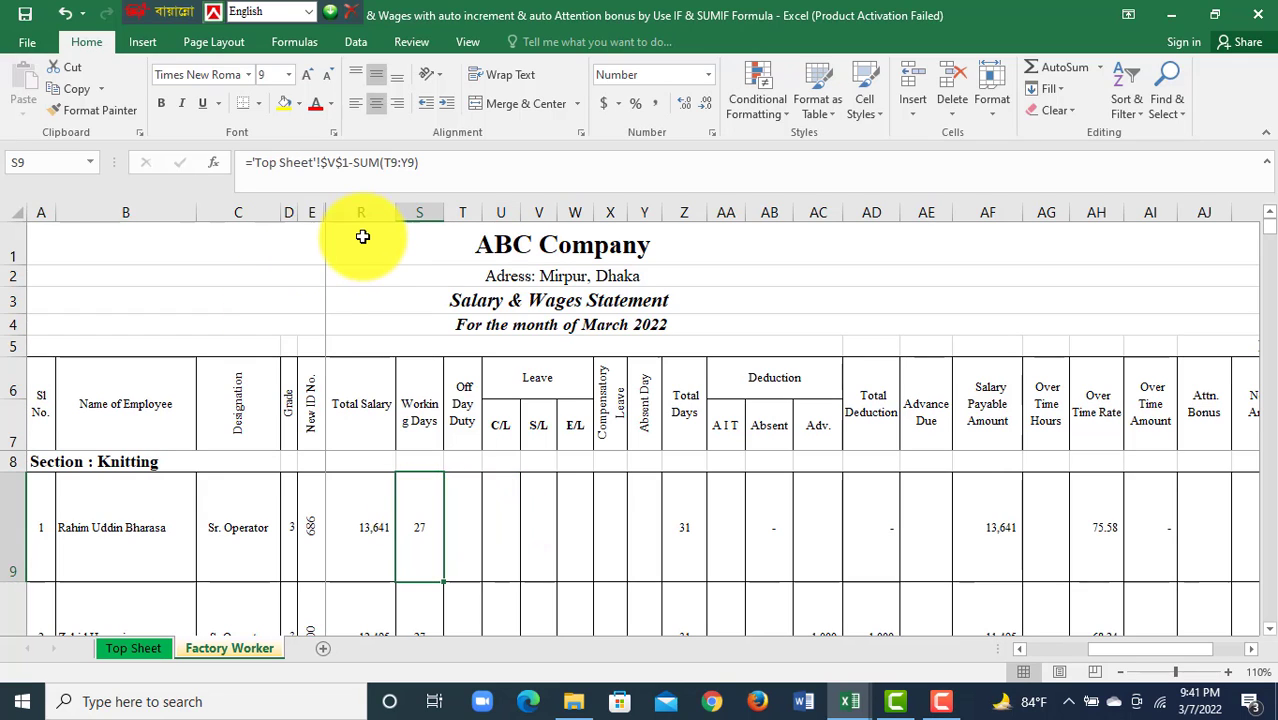
{"action": "type", "text": "="}
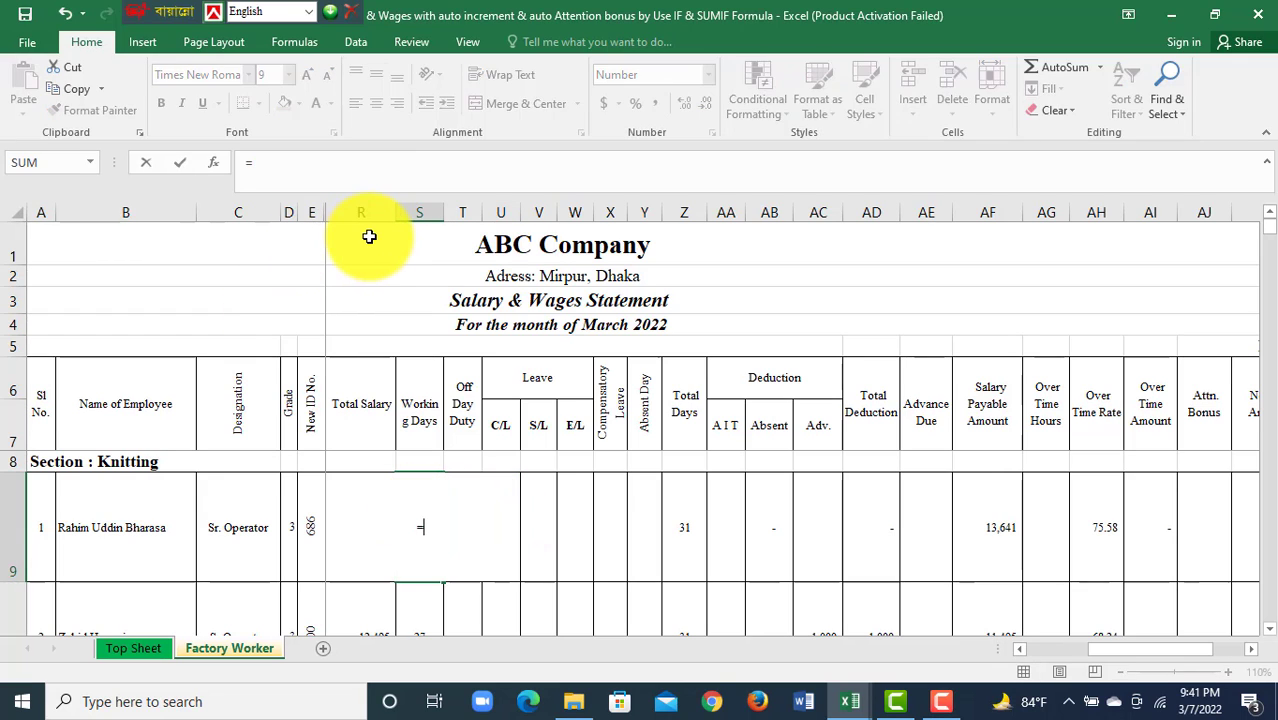
{"action": "left_click", "coordinate": [134, 648]}
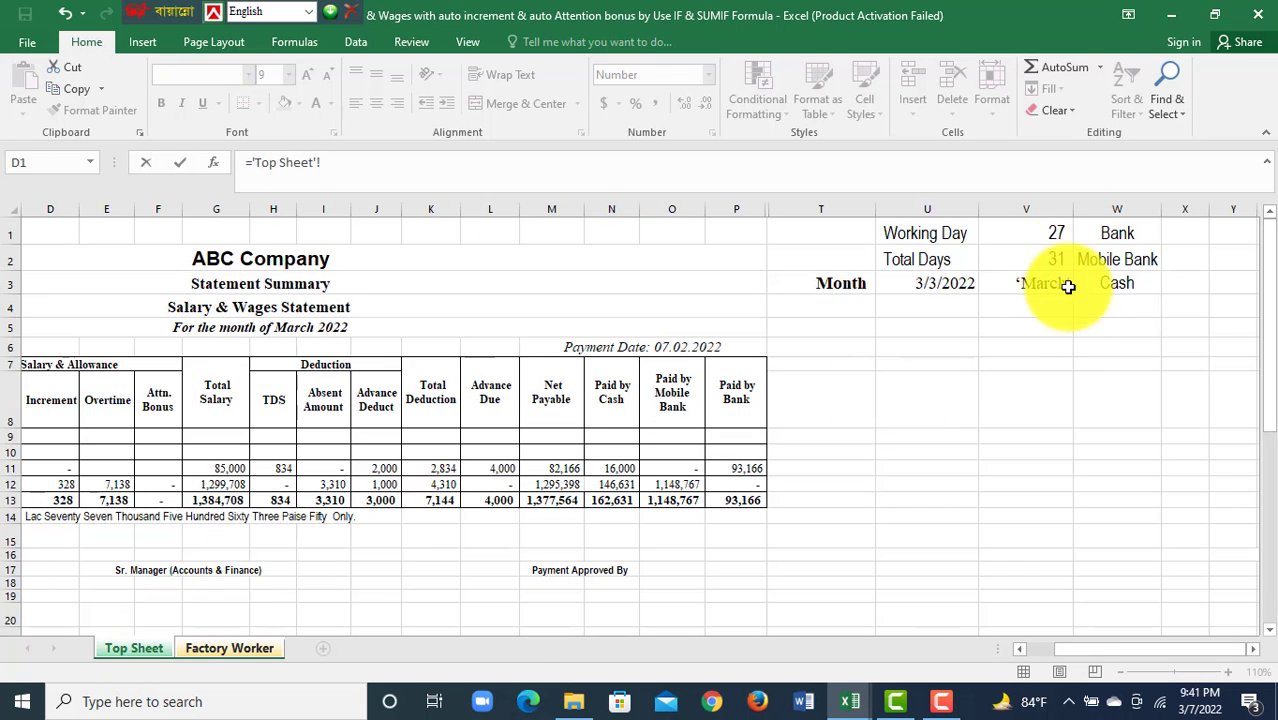
{"action": "left_click", "coordinate": [1044, 232]}
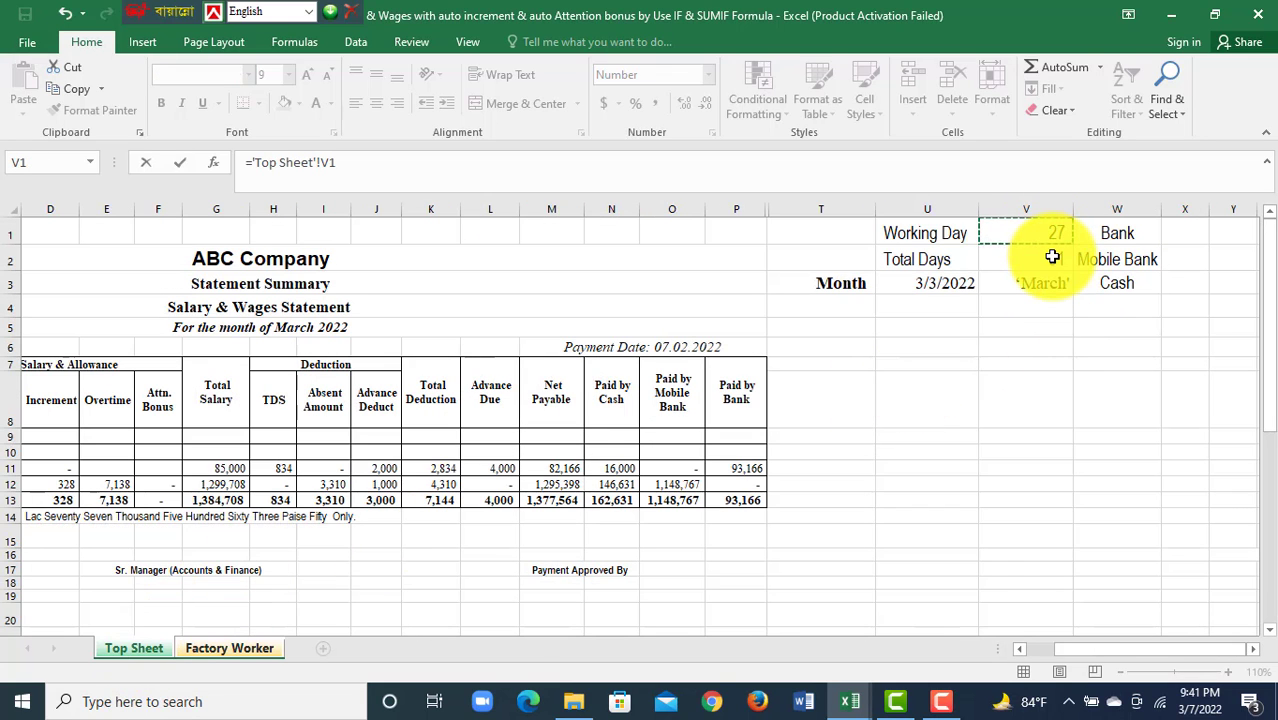
{"action": "key", "text": "F4"}
{"action": "key", "text": "Return"}
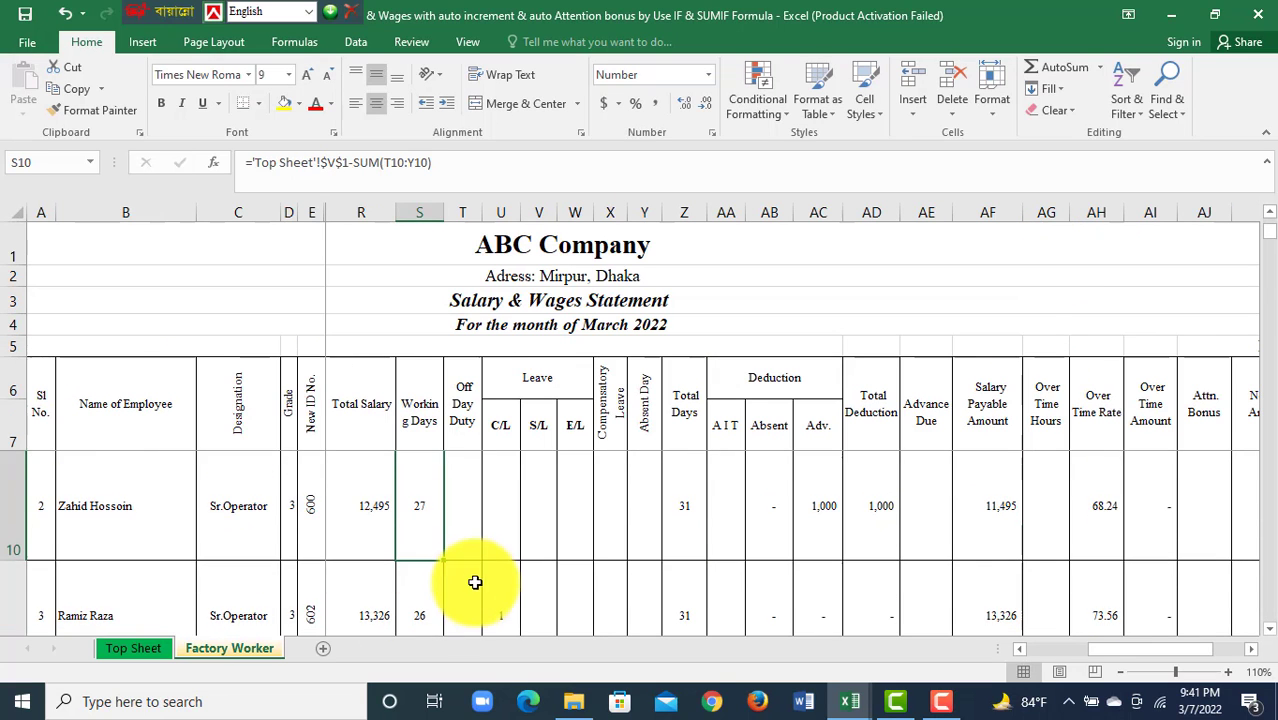
Step: Extend the S9 formula to ='Top Sheet'!$V$1-SUM(T9:Y9)
{"action": "scroll", "coordinate": [428, 545], "scroll_direction": "up", "scroll_amount": 1}
{"action": "left_click", "coordinate": [416, 521]}
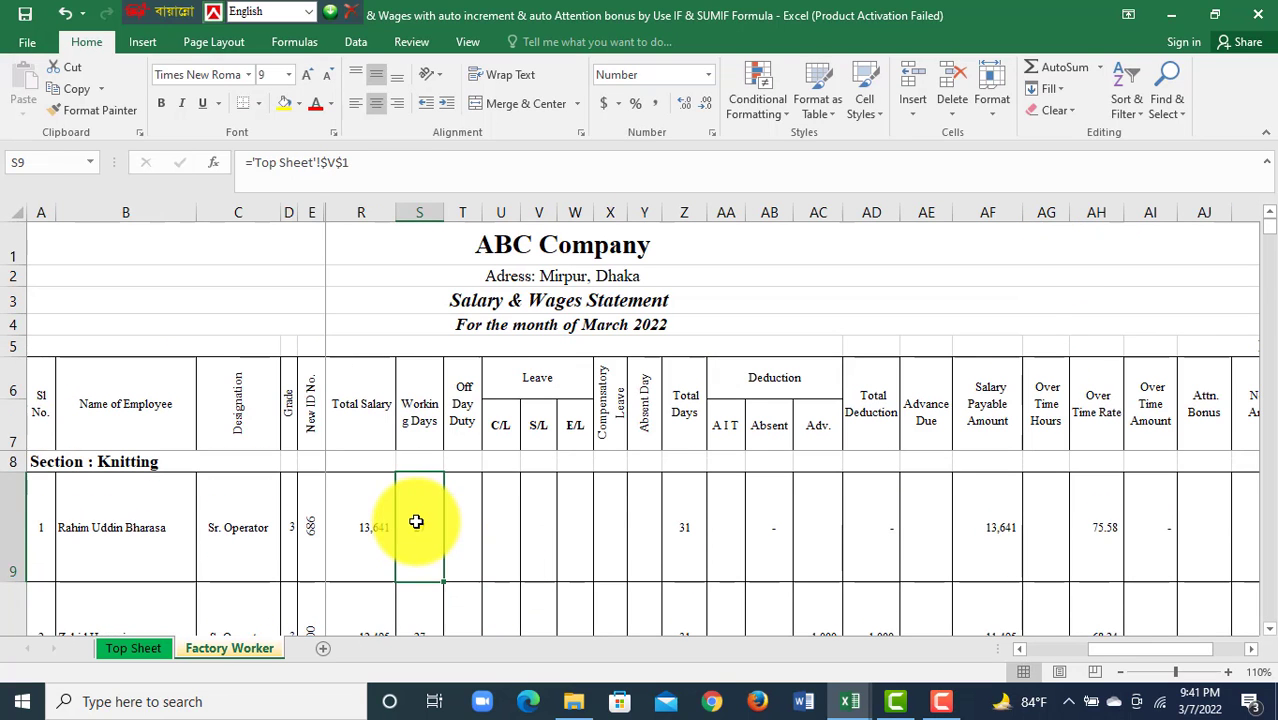
{"action": "left_click", "coordinate": [361, 165]}
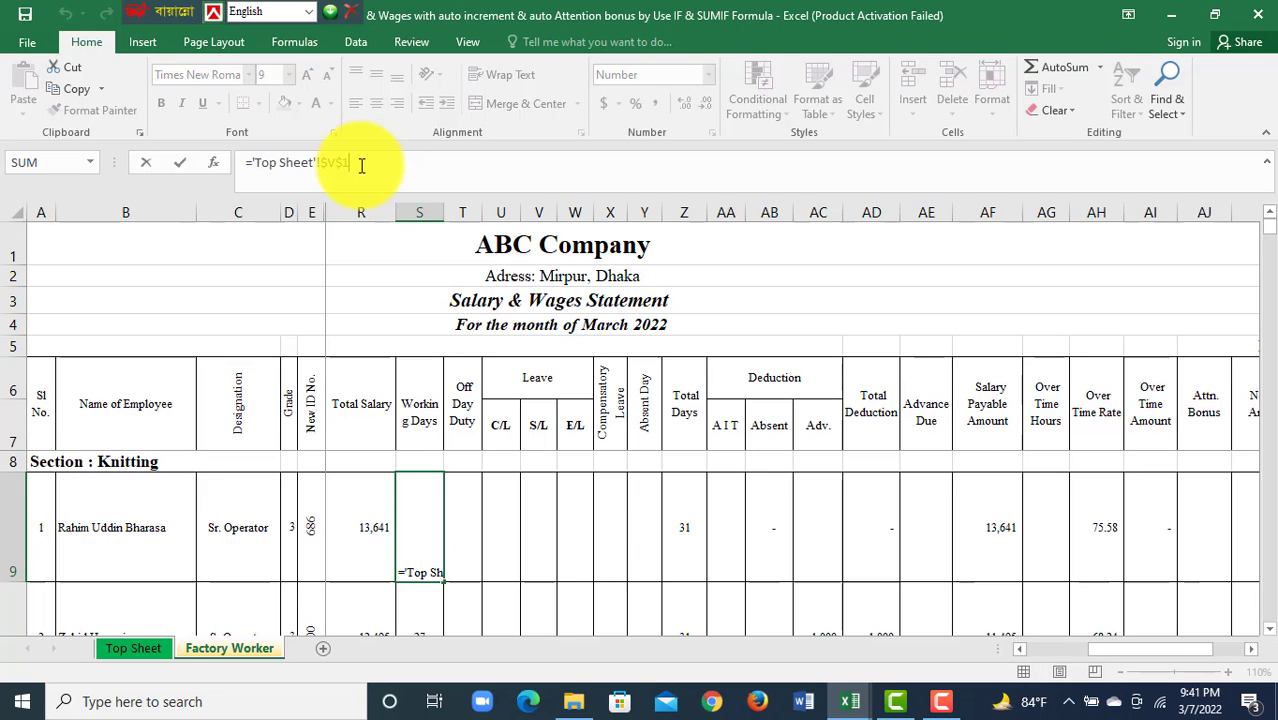
{"action": "type", "text": "-"}
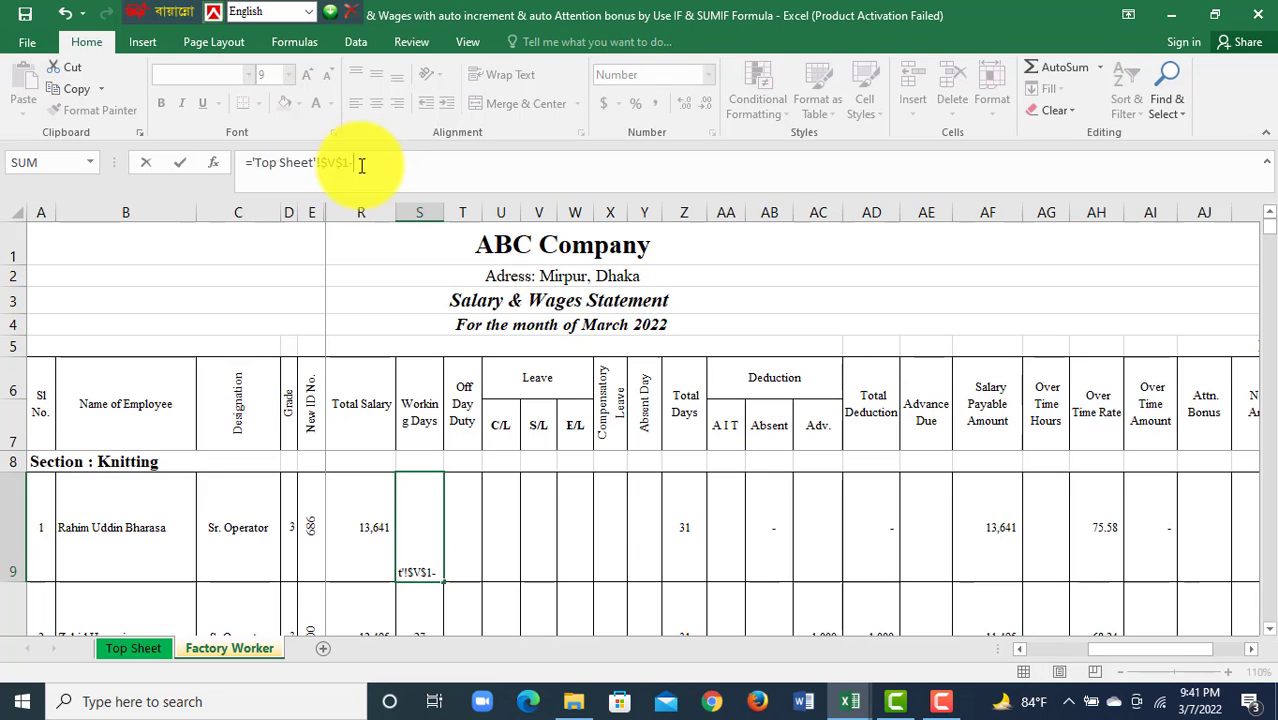
{"action": "type", "text": "Su"}
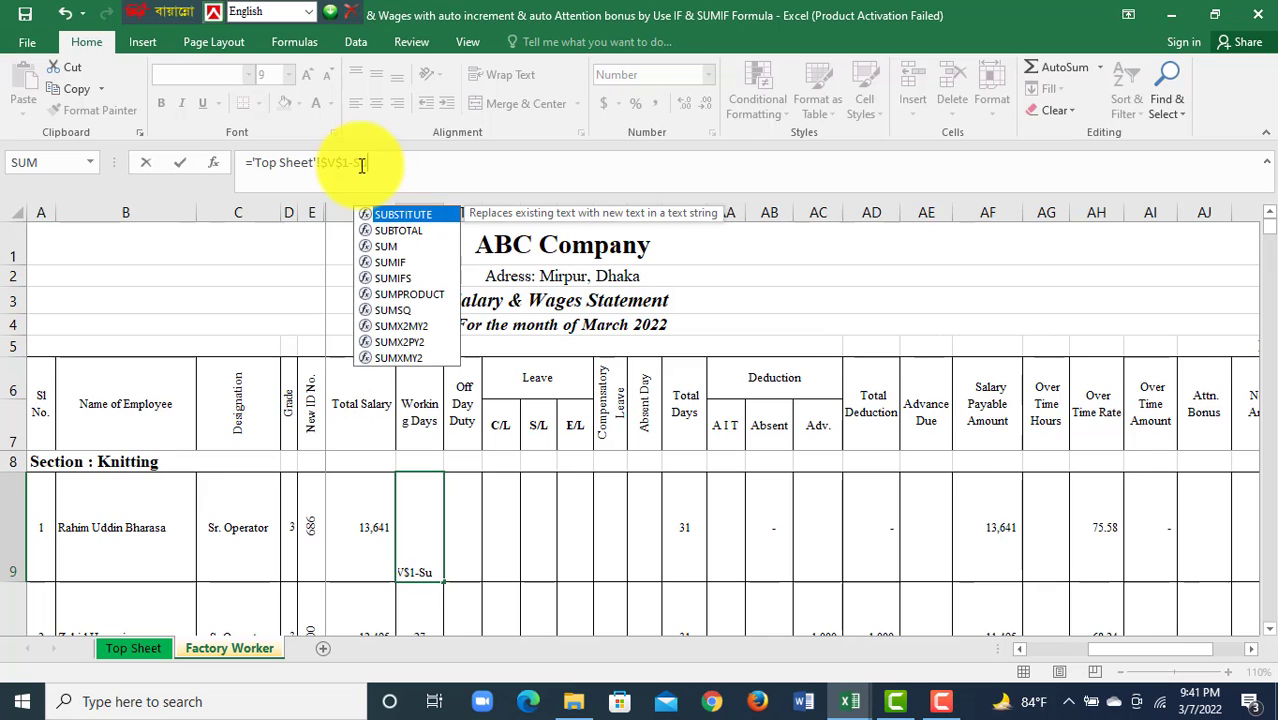
{"action": "type", "text": "m"}
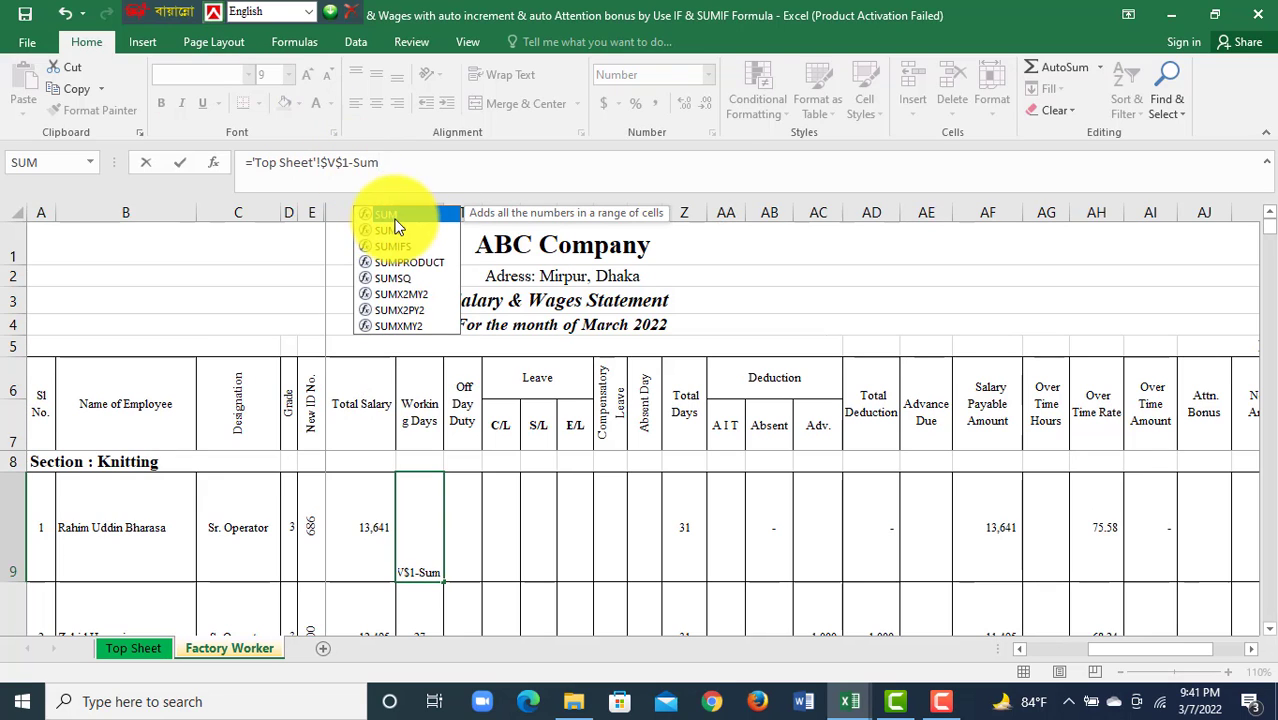
{"action": "double_click", "coordinate": [388, 215]}
{"action": "left_click_drag", "start_coordinate": [462, 516], "coordinate": [644, 525]}
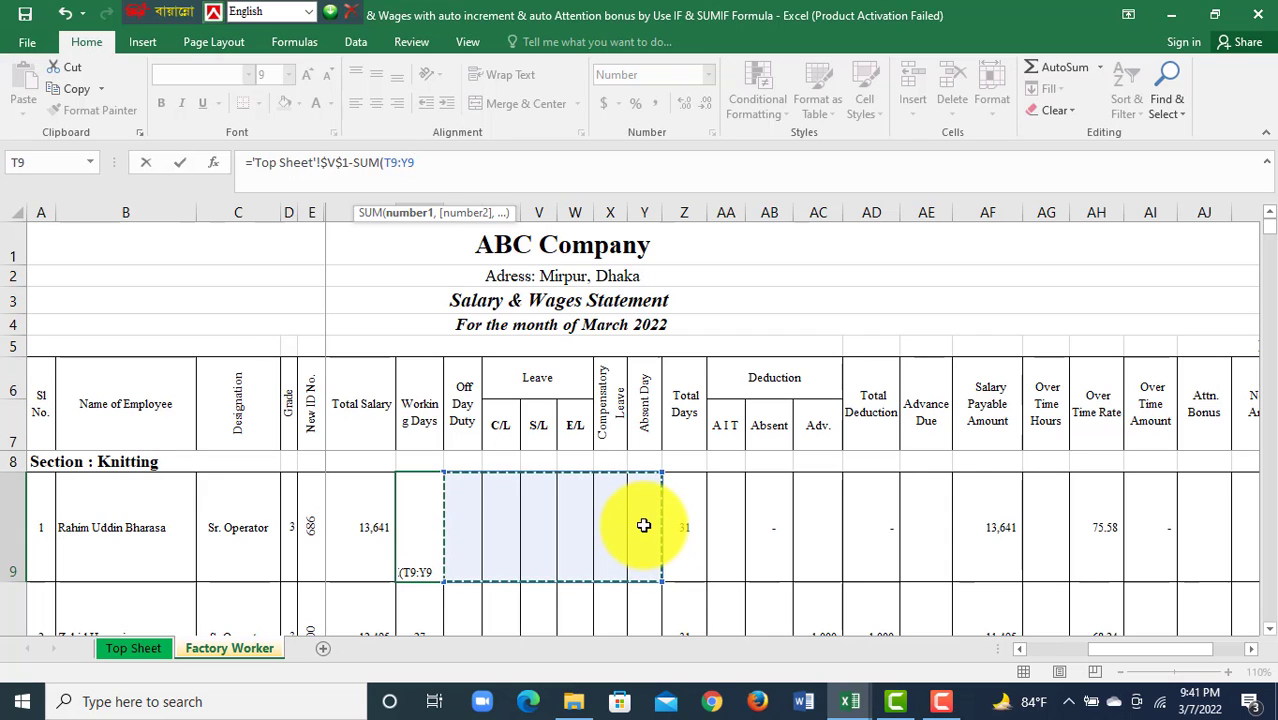
{"action": "type", "text": ")"}
{"action": "key", "text": "Return"}
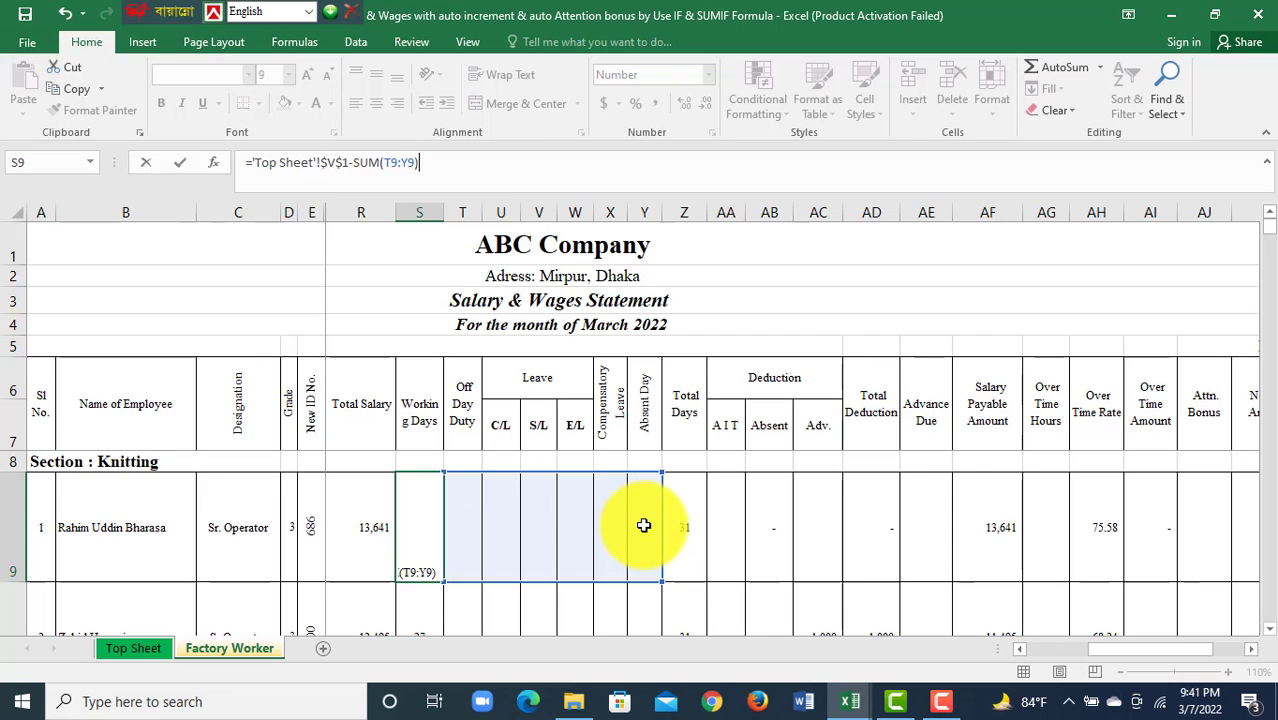
Step: Save the workbook and inspect the Total Days formula in Z9
{"action": "scroll", "coordinate": [480, 570], "scroll_direction": "up", "scroll_amount": 1}
{"action": "left_click", "coordinate": [422, 556]}
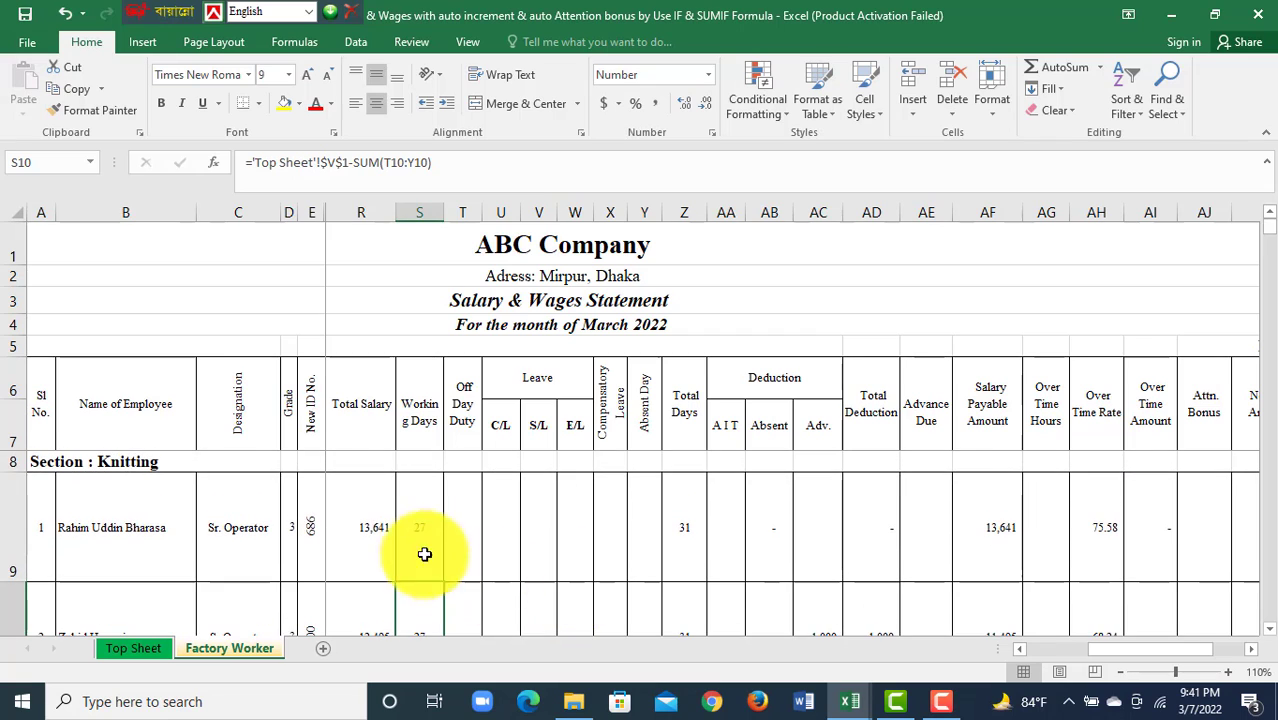
{"action": "left_click", "coordinate": [25, 13]}
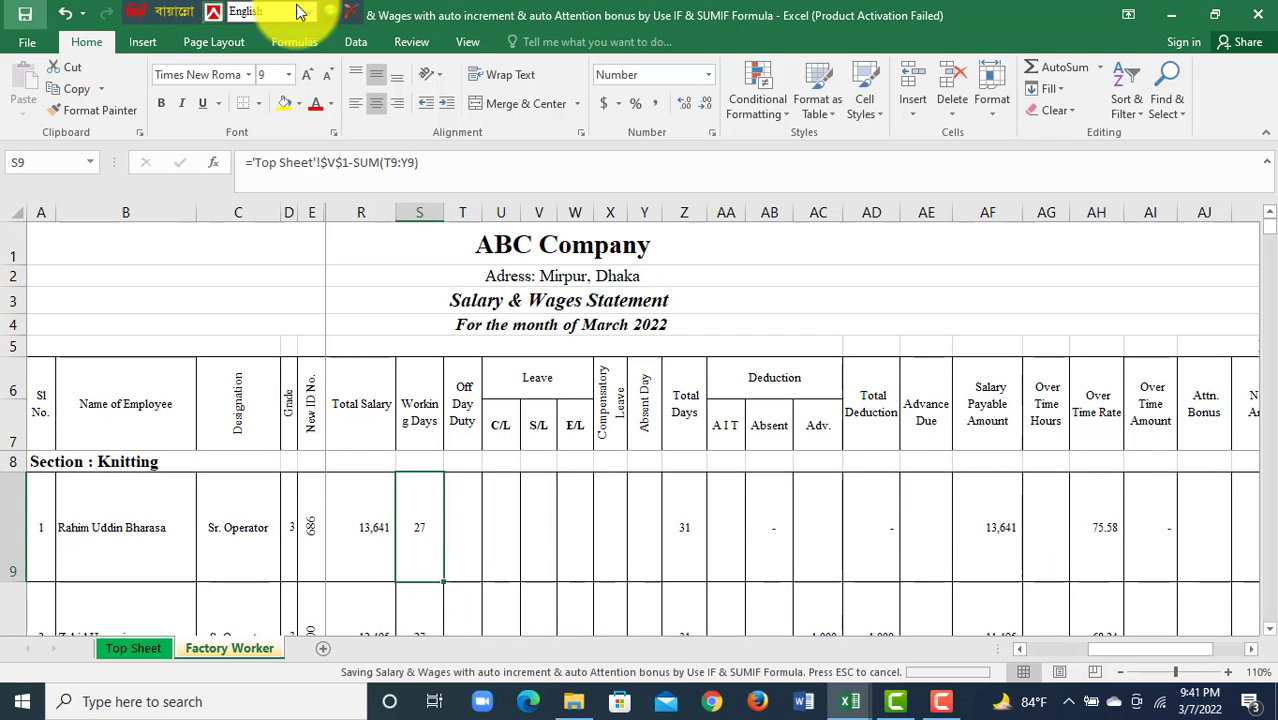
{"action": "left_click", "coordinate": [684, 527]}
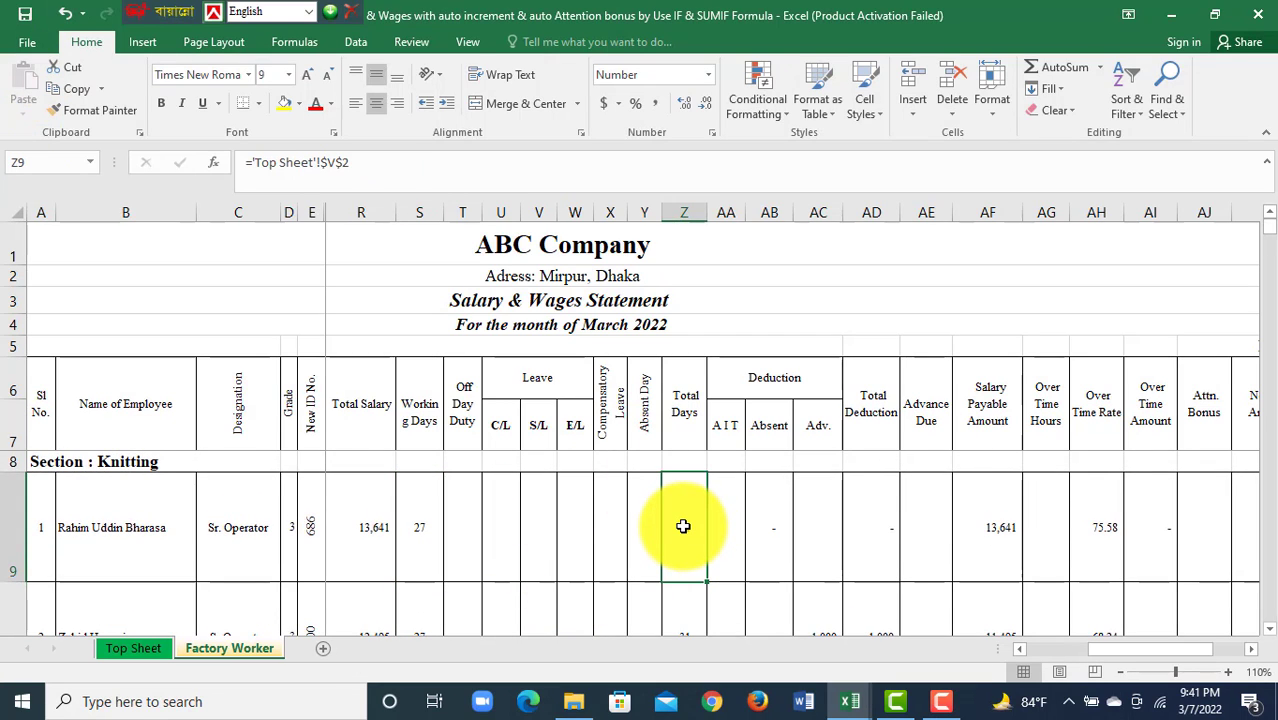
Step: Check the Total Days value on Top Sheet, then return to Factory Worker
{"action": "left_click", "coordinate": [125, 646]}
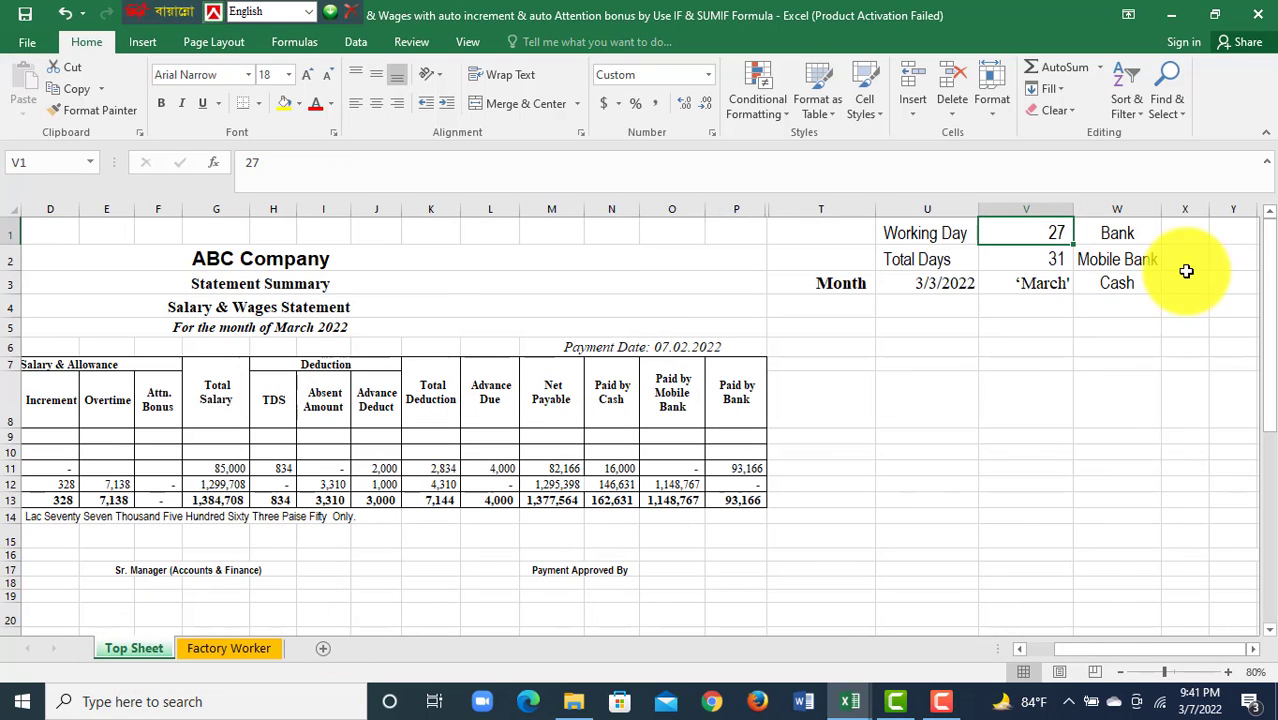
{"action": "left_click", "coordinate": [1042, 259]}
{"action": "left_click", "coordinate": [250, 648]}
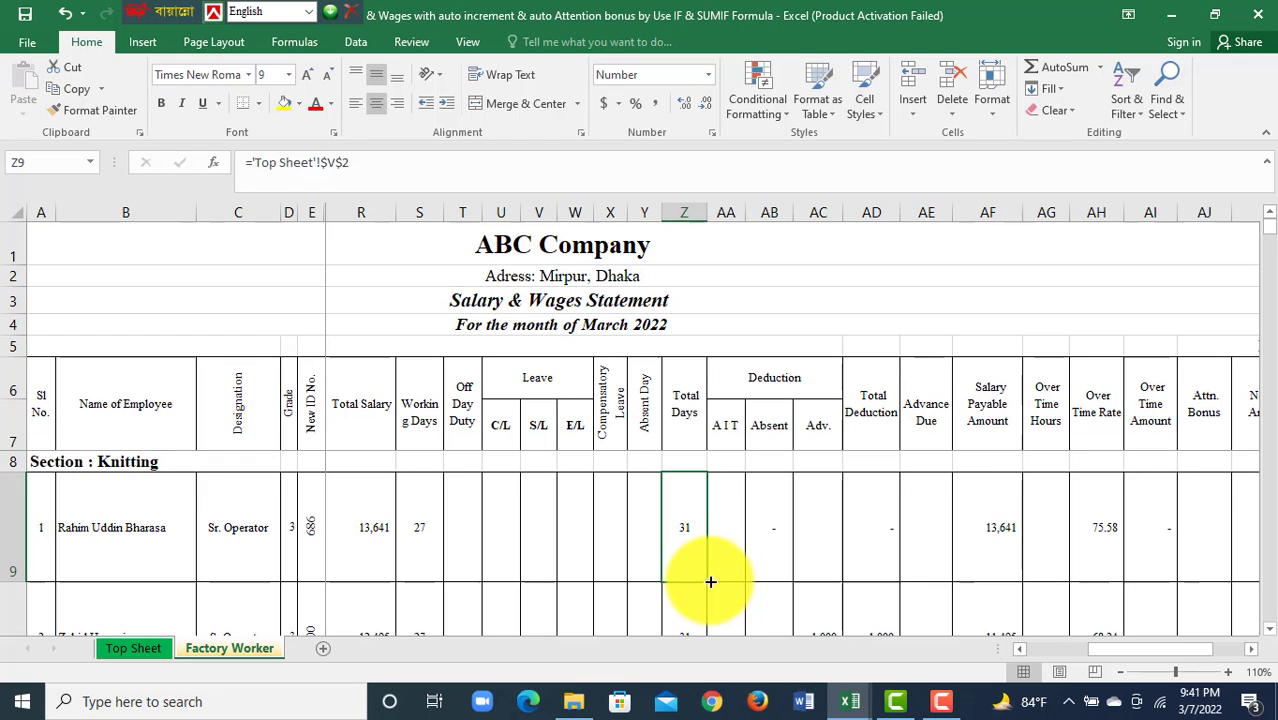
Step: Save the workbook and select the first employee's Attn. Bonus cell AJ9
{"action": "key", "text": "ctrl+s"}
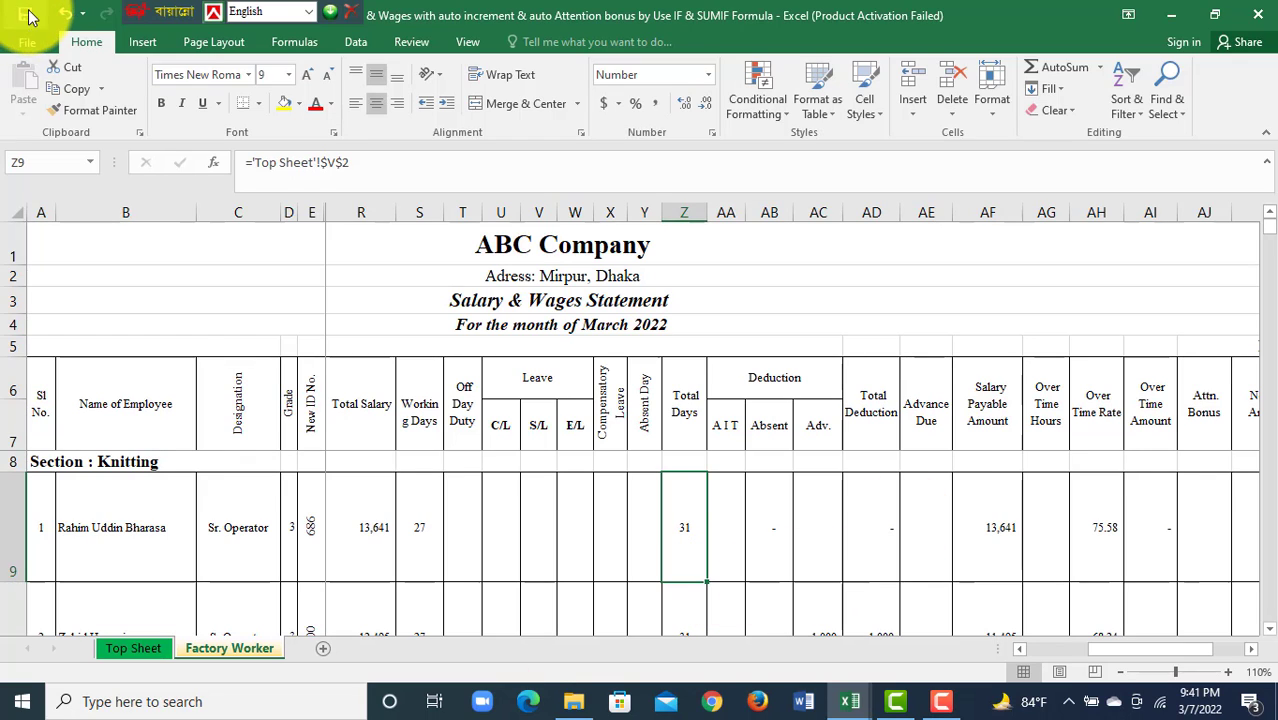
{"action": "left_click_drag", "start_coordinate": [1118, 650], "coordinate": [1155, 651]}
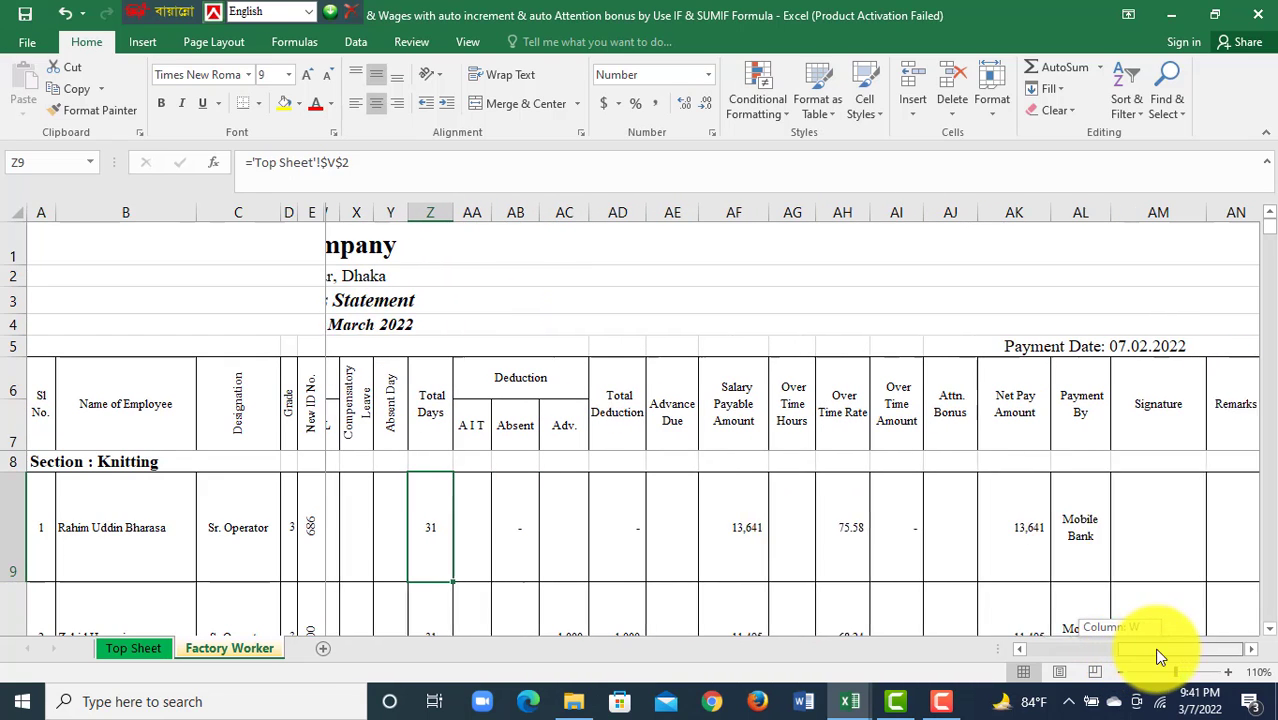
{"action": "left_click", "coordinate": [936, 527]}
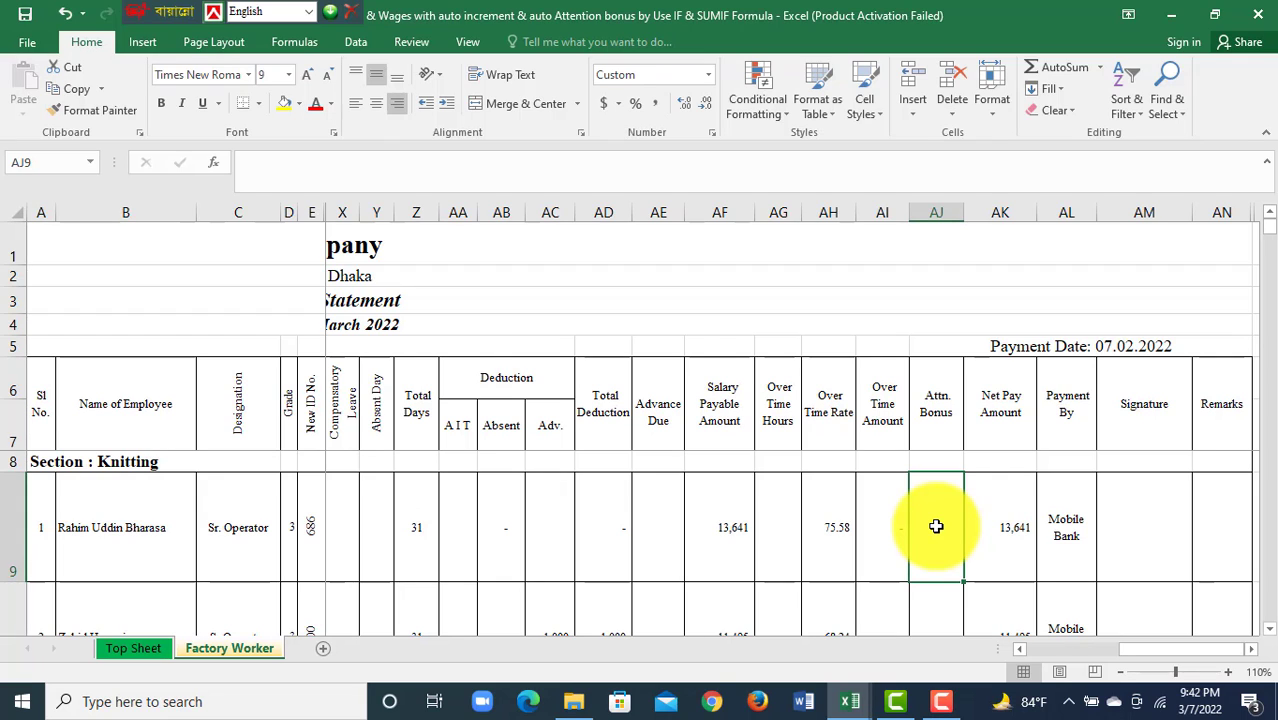
Step: Enter =IF(S9>='Top Sheet'!$V$1,"400",0) in AJ9 as the attendance bonus
{"action": "type", "text": "=i"}
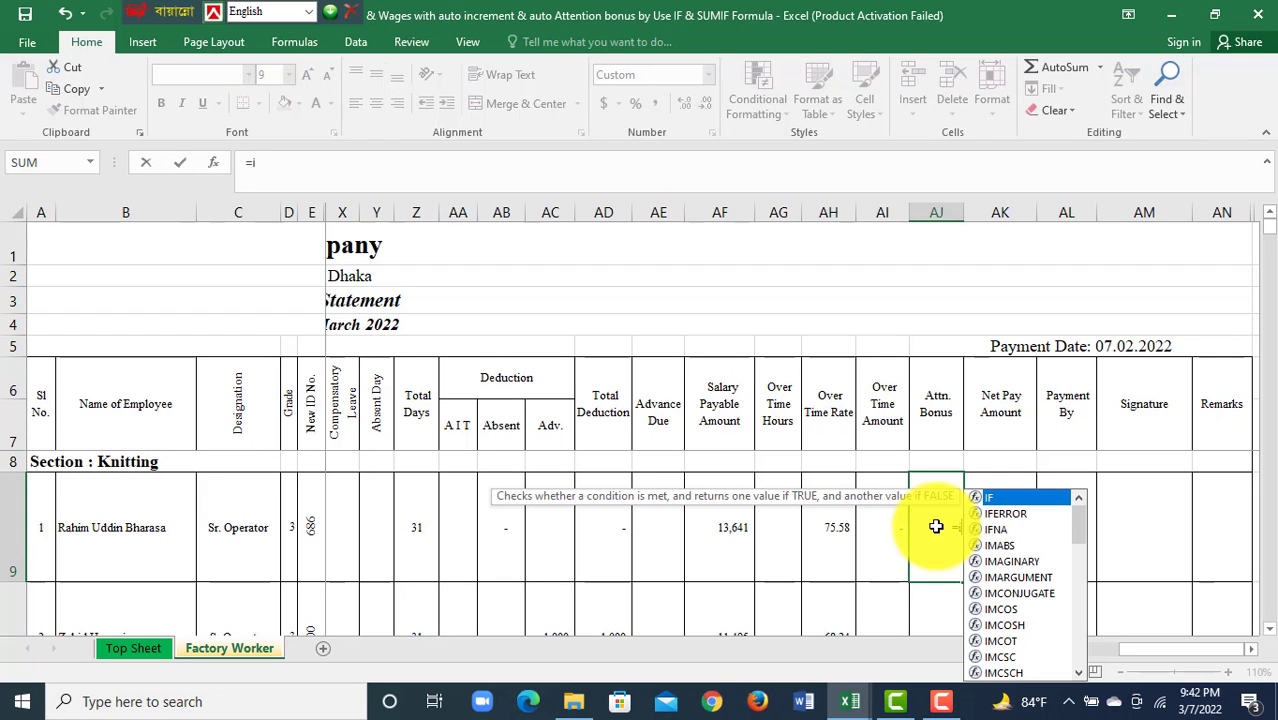
{"action": "type", "text": "f"}
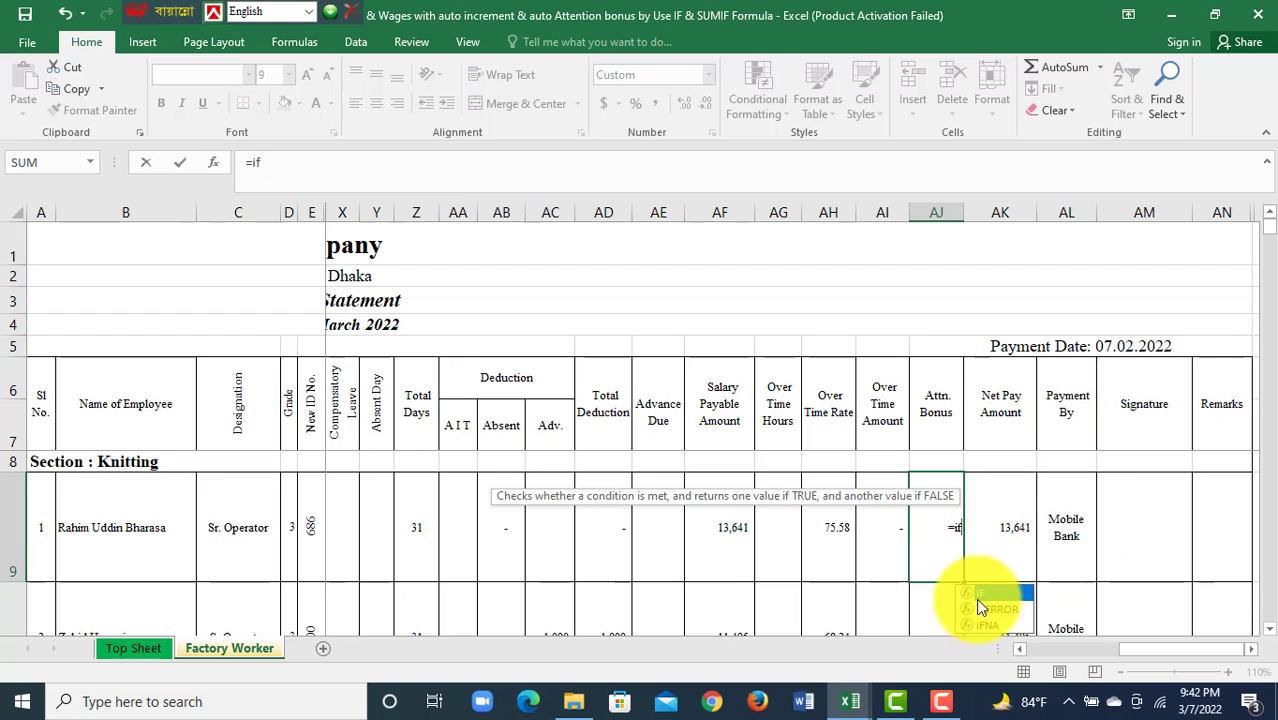
{"action": "double_click", "coordinate": [990, 594]}
{"action": "left_click_drag", "start_coordinate": [1155, 655], "coordinate": [1061, 656]}
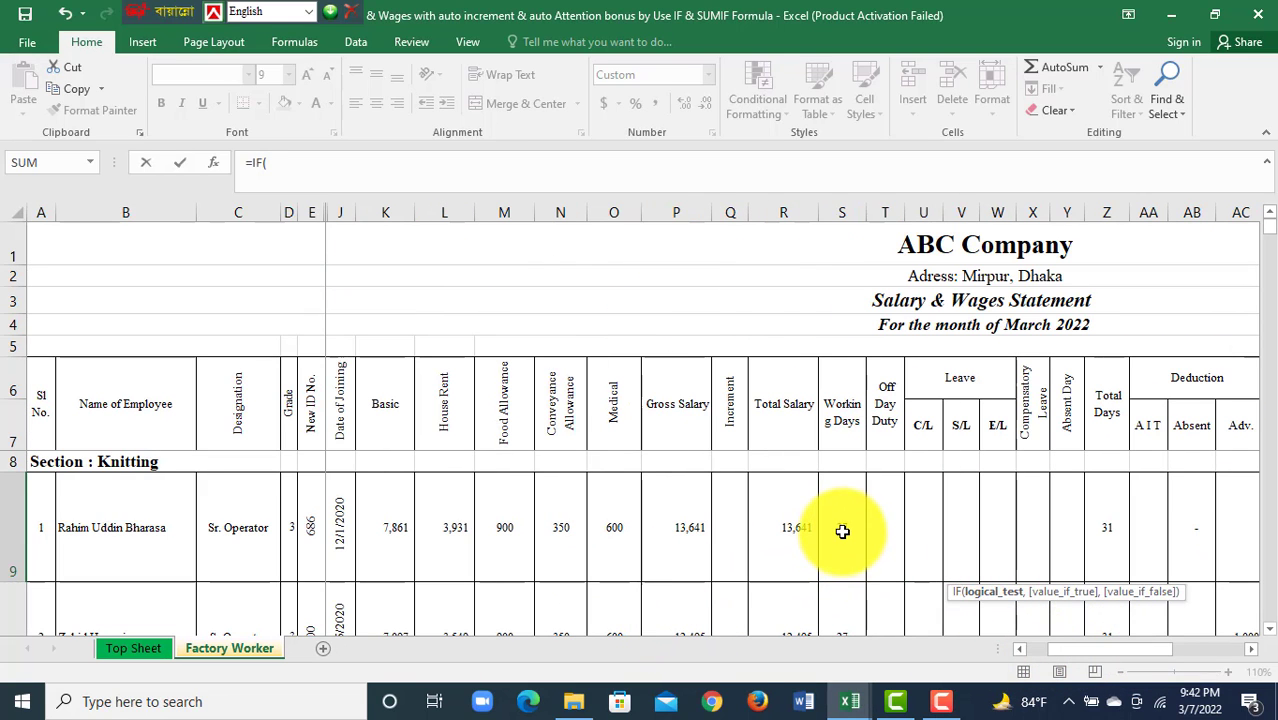
{"action": "left_click", "coordinate": [842, 530]}
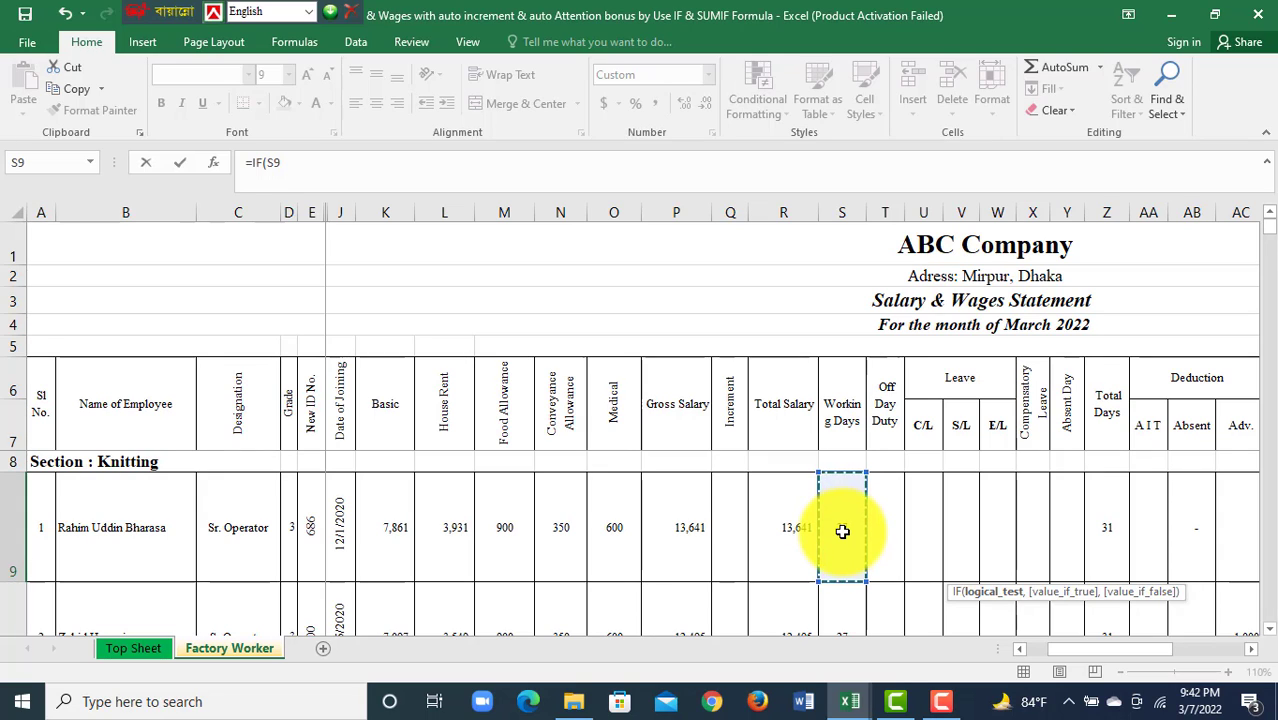
{"action": "type", "text": ">"}
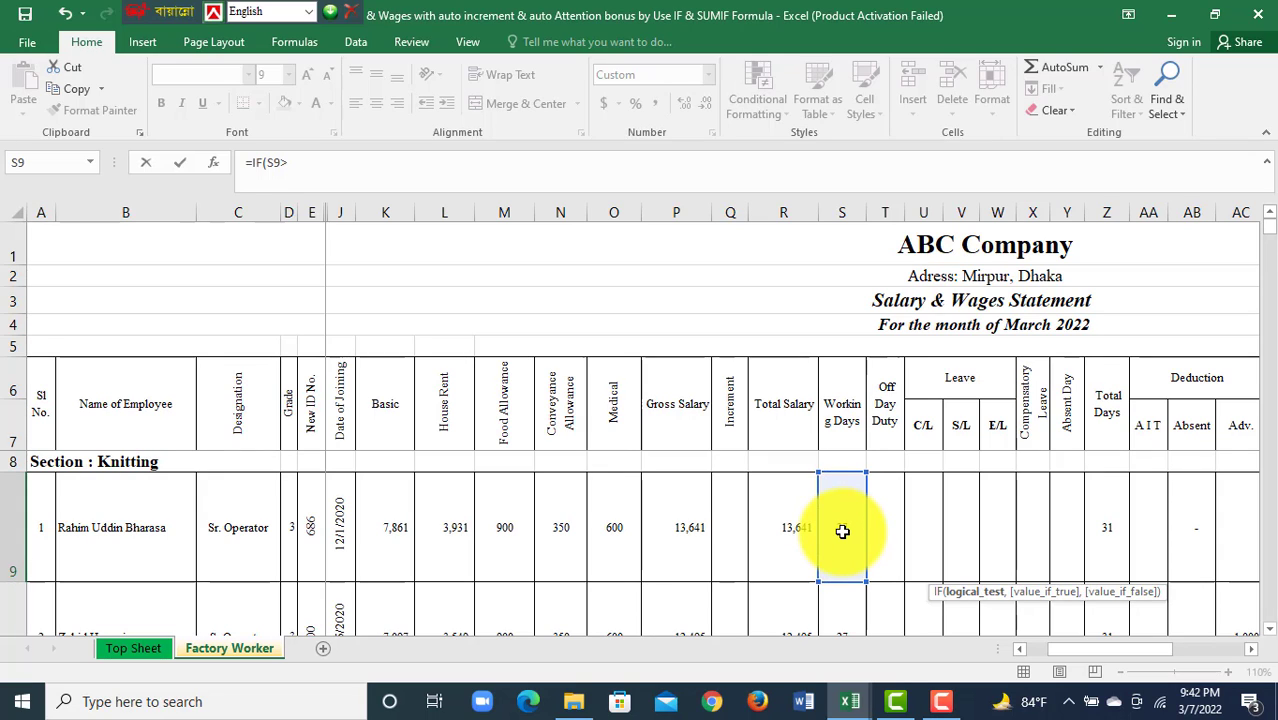
{"action": "type", "text": "="}
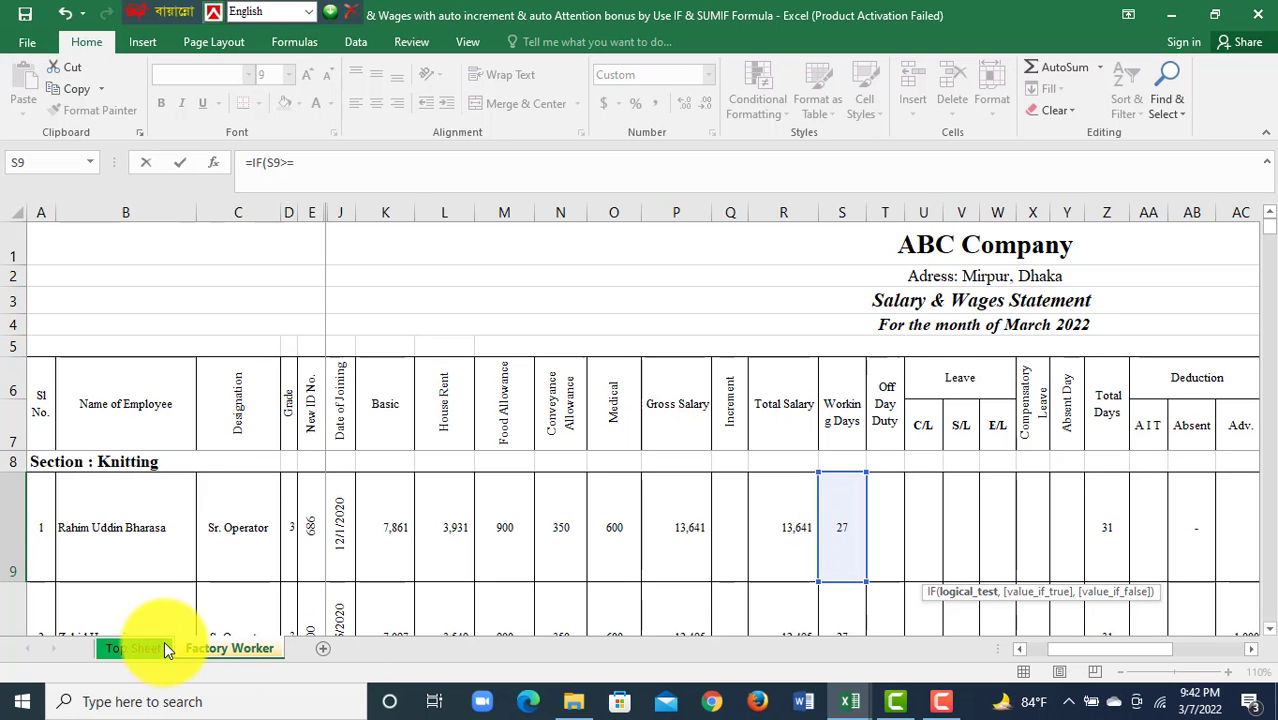
{"action": "left_click", "coordinate": [131, 648]}
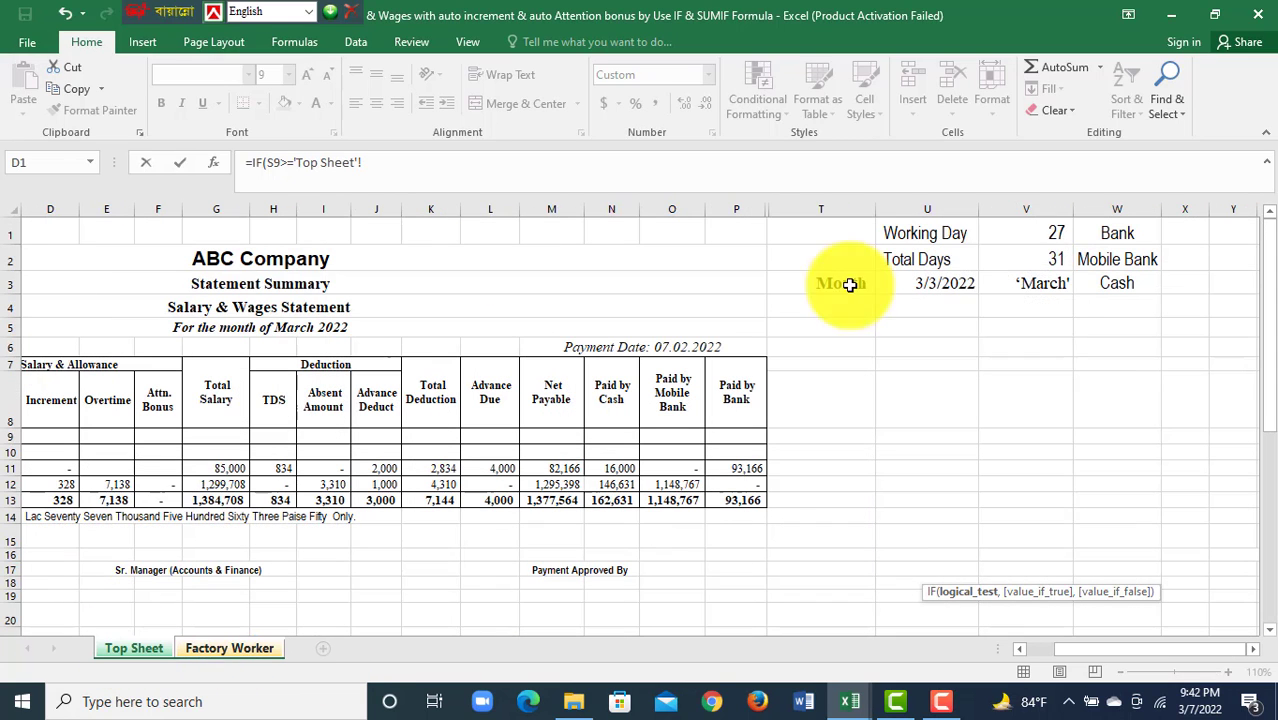
{"action": "left_click", "coordinate": [1033, 235]}
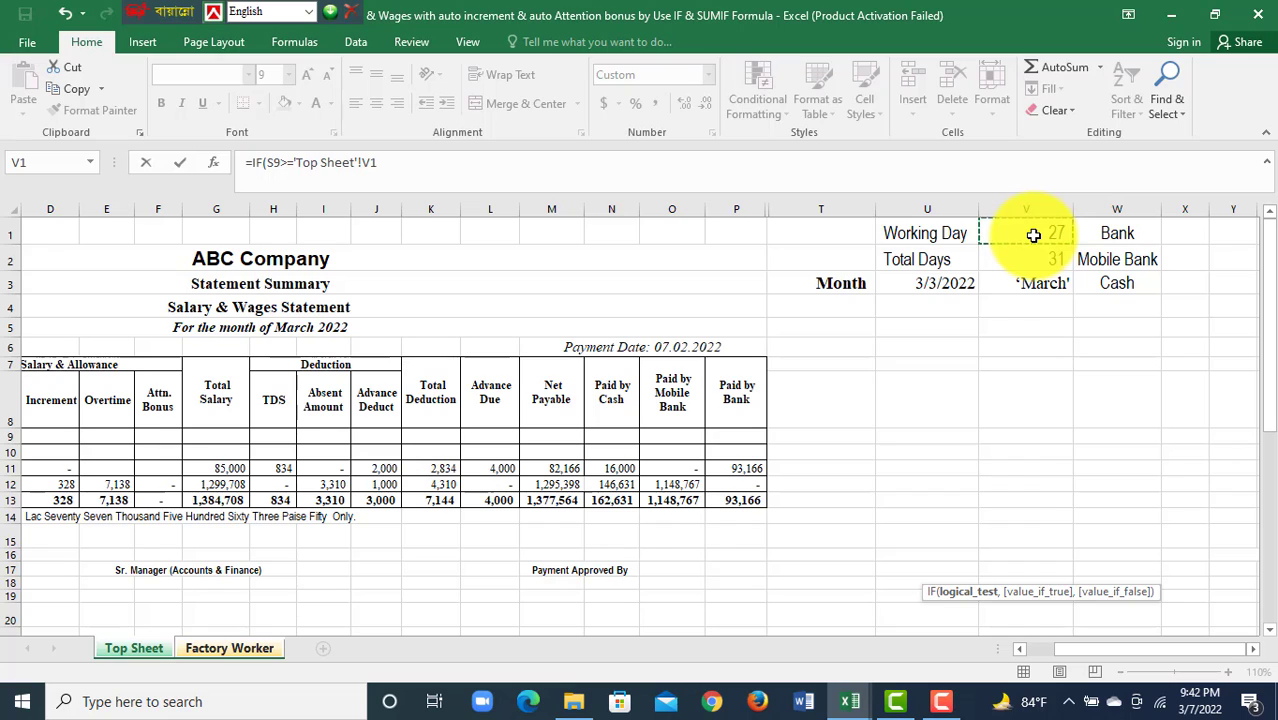
{"action": "left_click", "coordinate": [371, 163]}
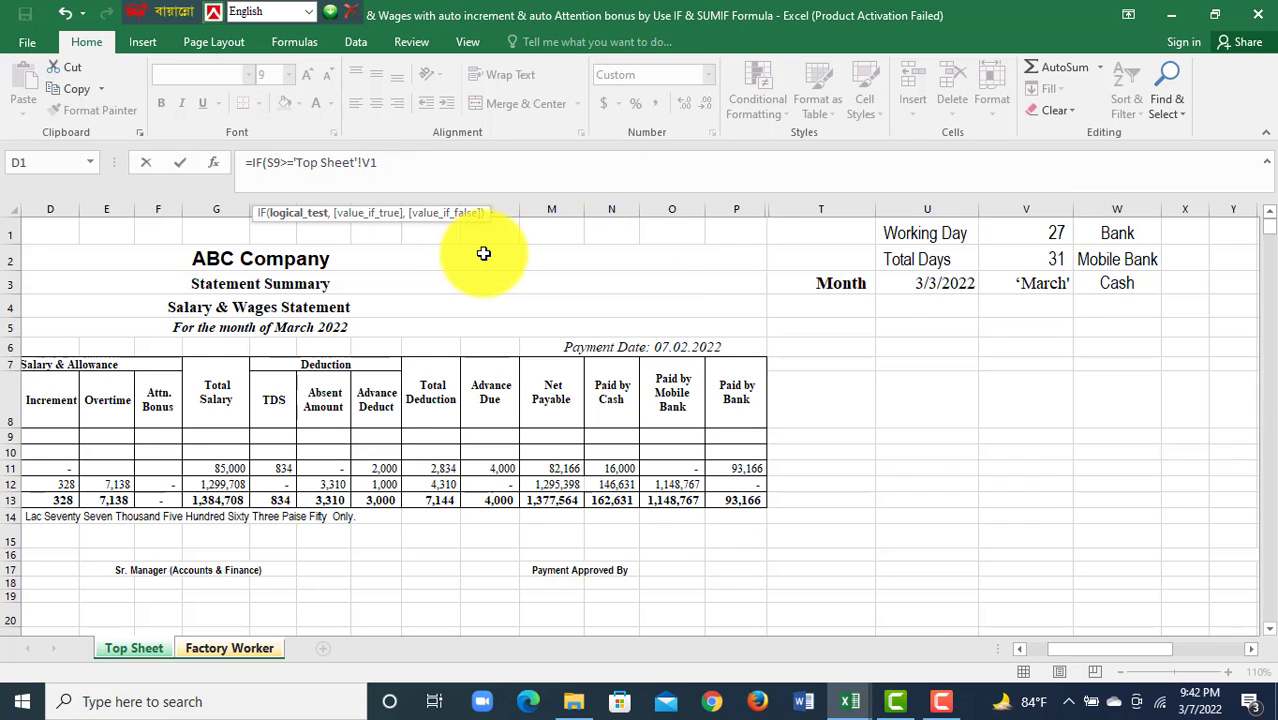
{"action": "key", "text": "F4"}
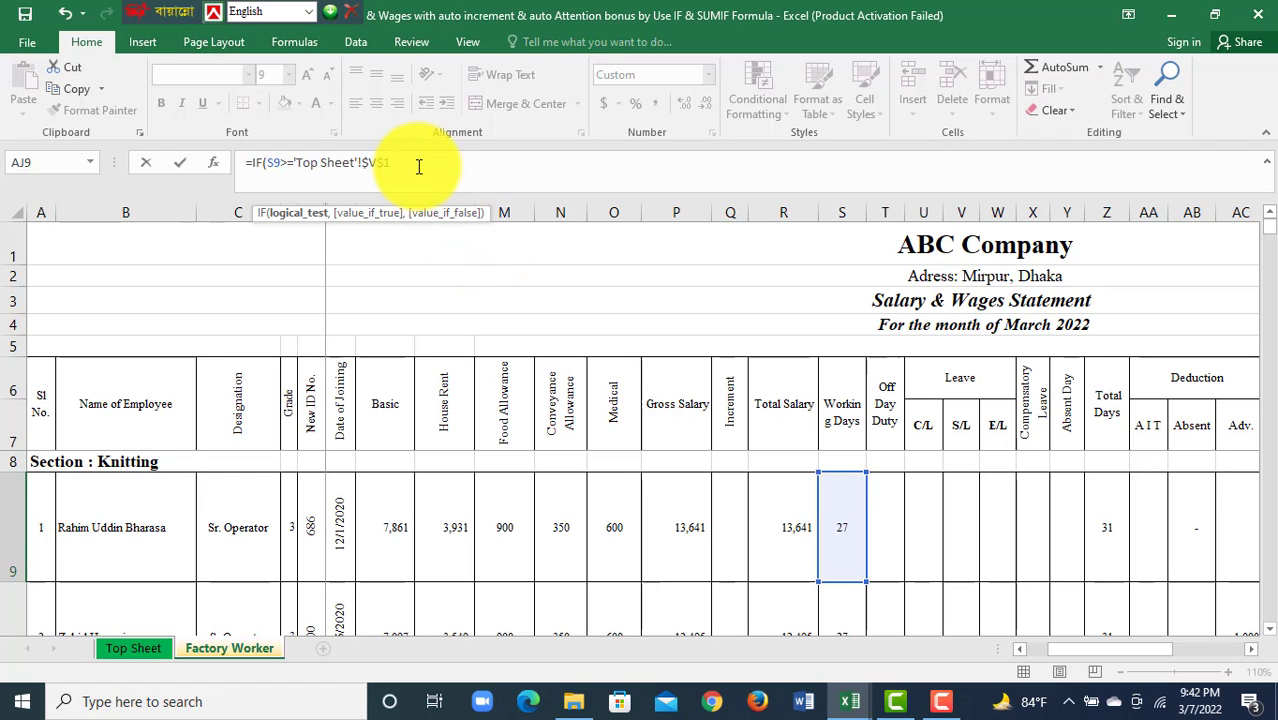
{"action": "type", "text": ","}
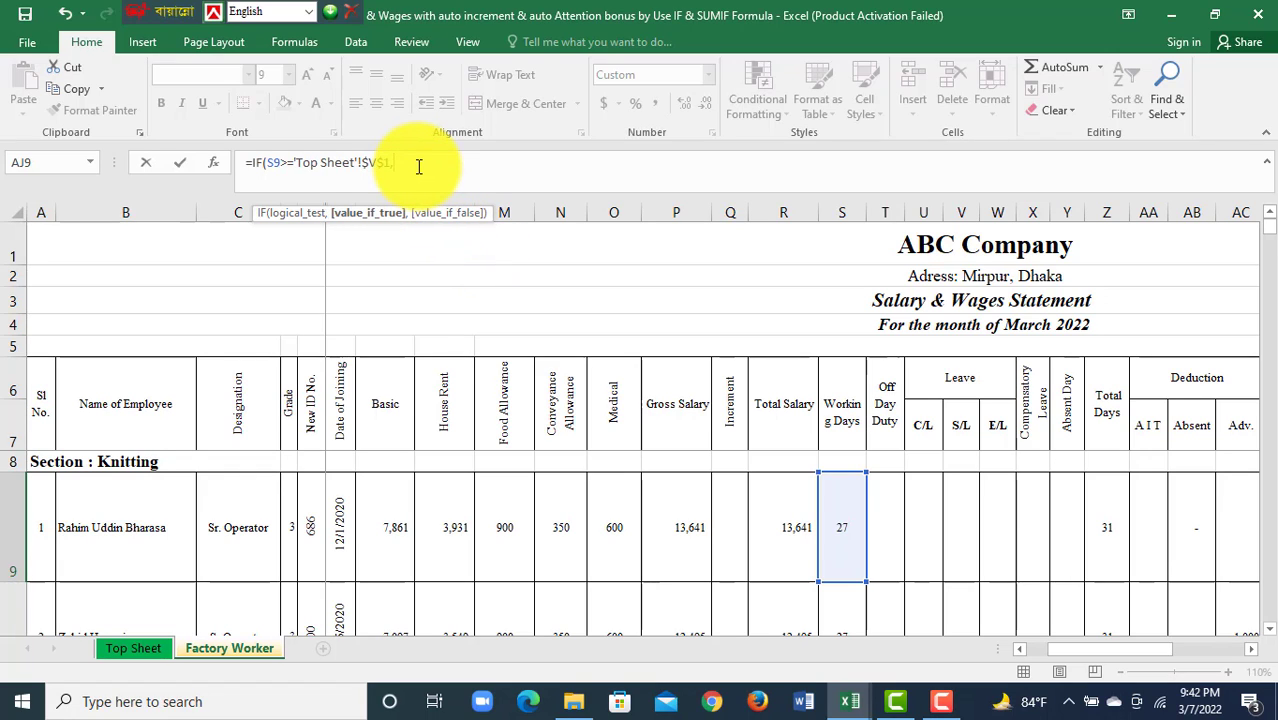
{"action": "type", "text": "\""}
{"action": "type", "text": "400"}
{"action": "type", "text": "\","}
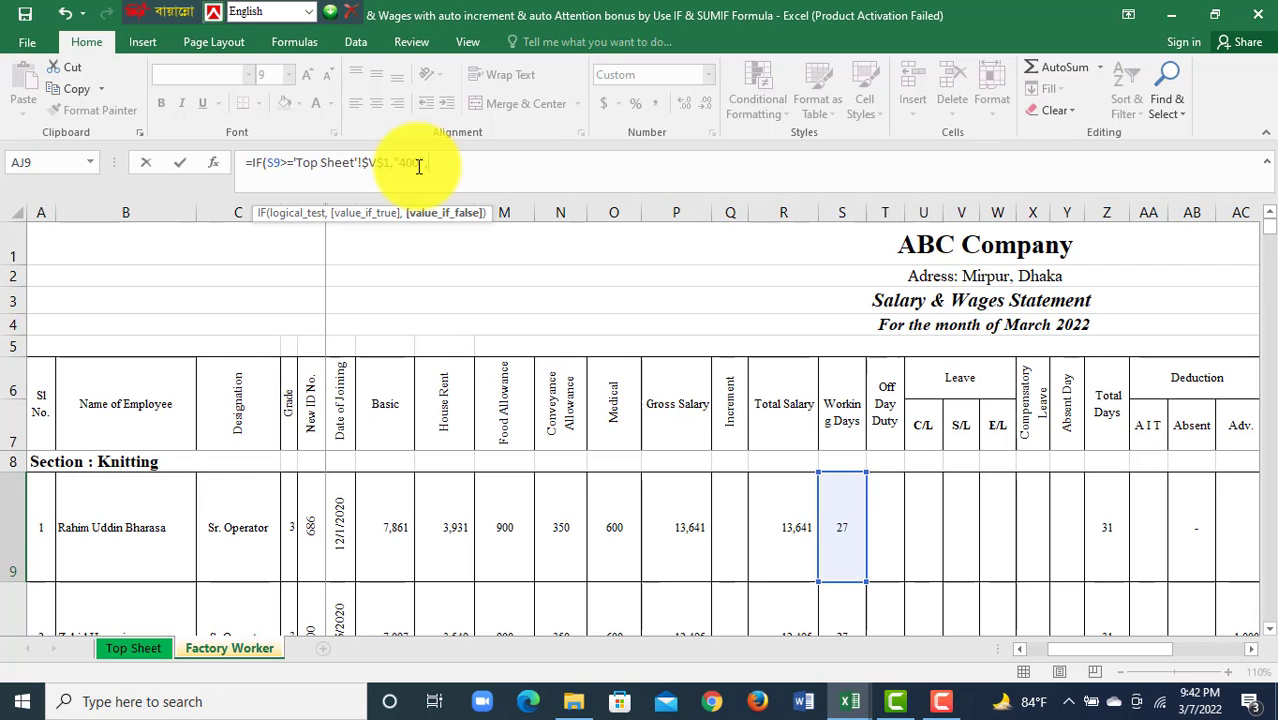
{"action": "type", "text": "0"}
{"action": "type", "text": ")"}
{"action": "key", "text": "Return"}
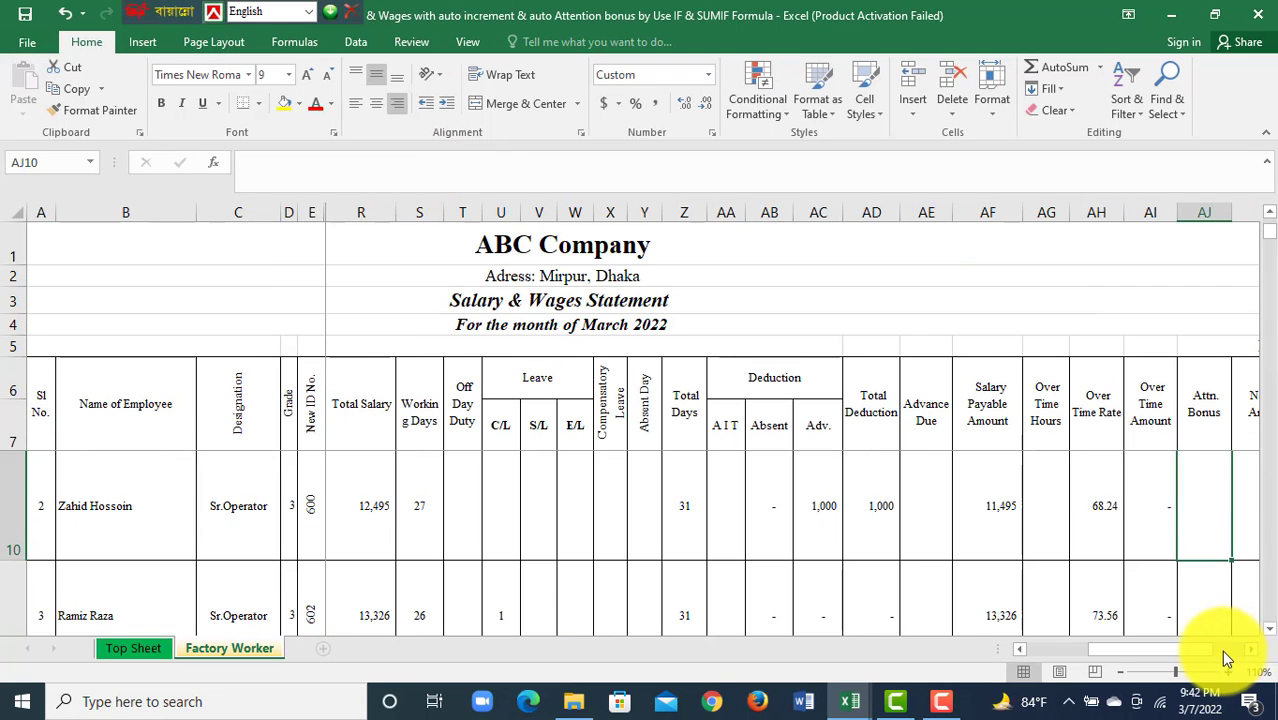
{"action": "left_click_drag", "start_coordinate": [1193, 650], "coordinate": [1233, 648]}
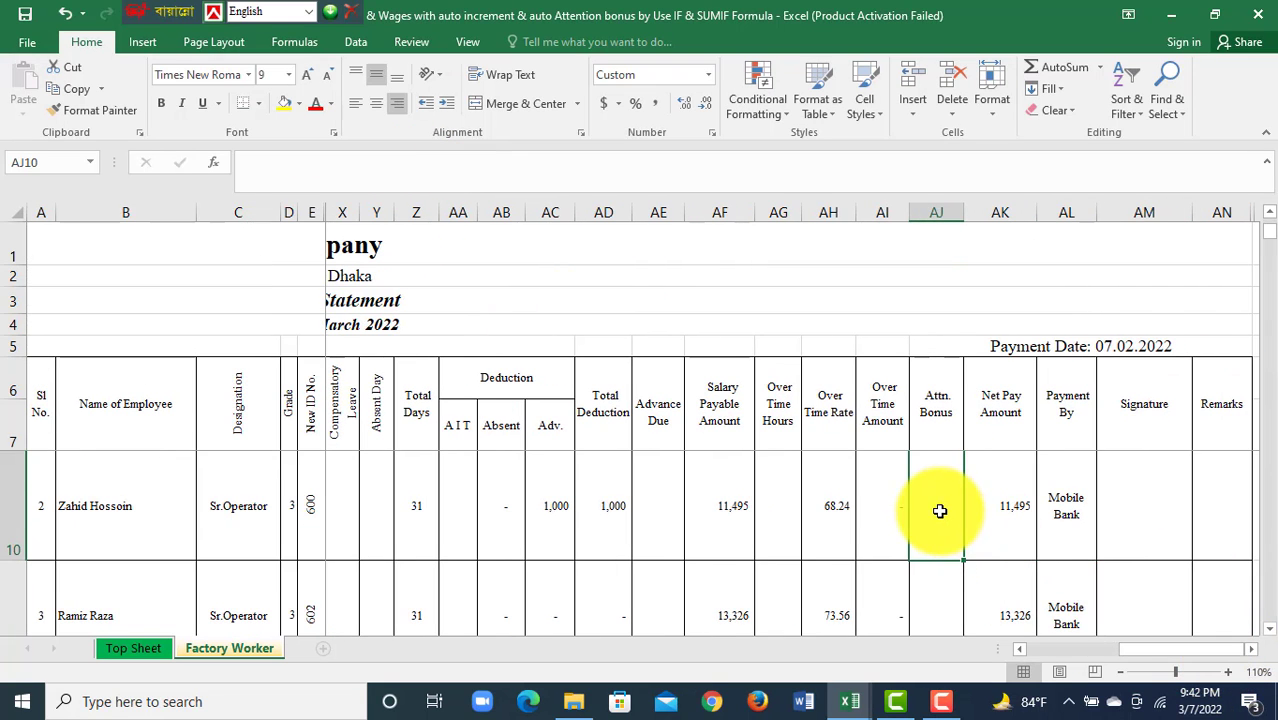
{"action": "left_click", "coordinate": [1000, 530]}
{"action": "left_click", "coordinate": [900, 504]}
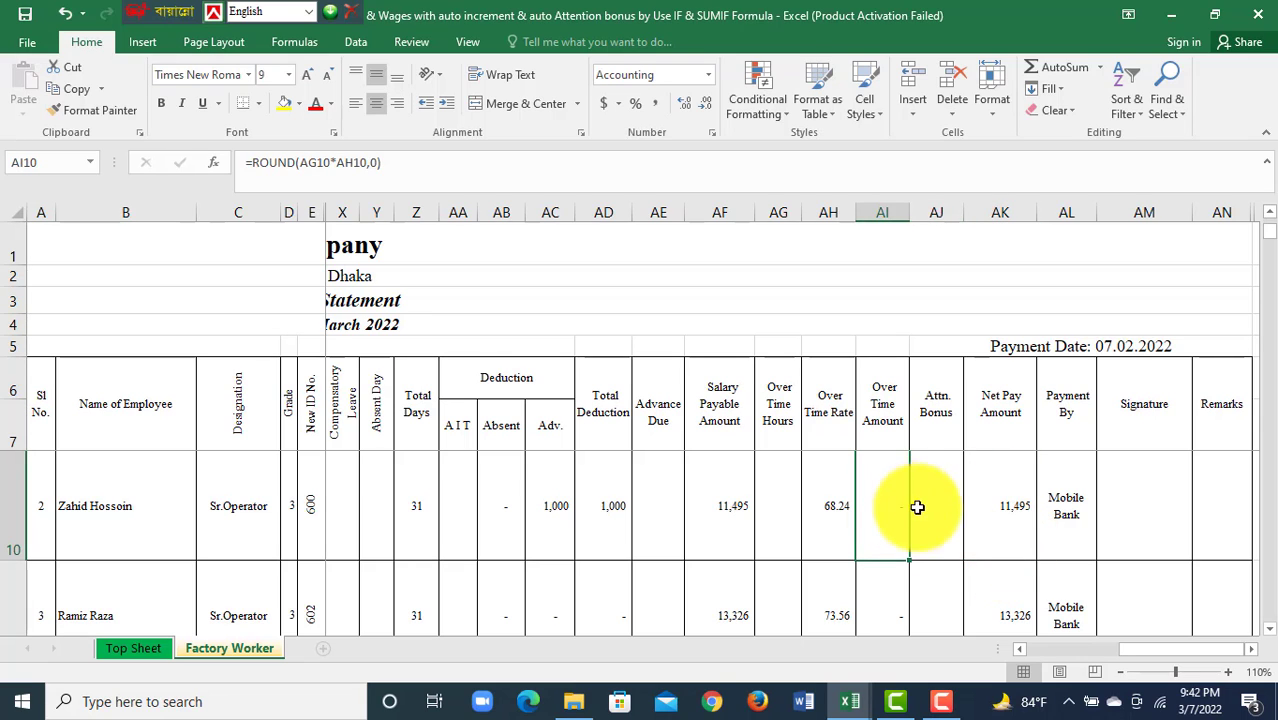
{"action": "left_click", "coordinate": [947, 502]}
{"action": "scroll", "coordinate": [946, 520], "scroll_direction": "up", "scroll_amount": 1}
{"action": "scroll", "coordinate": [947, 523], "scroll_direction": "up", "scroll_amount": 1}
{"action": "left_click", "coordinate": [947, 523]}
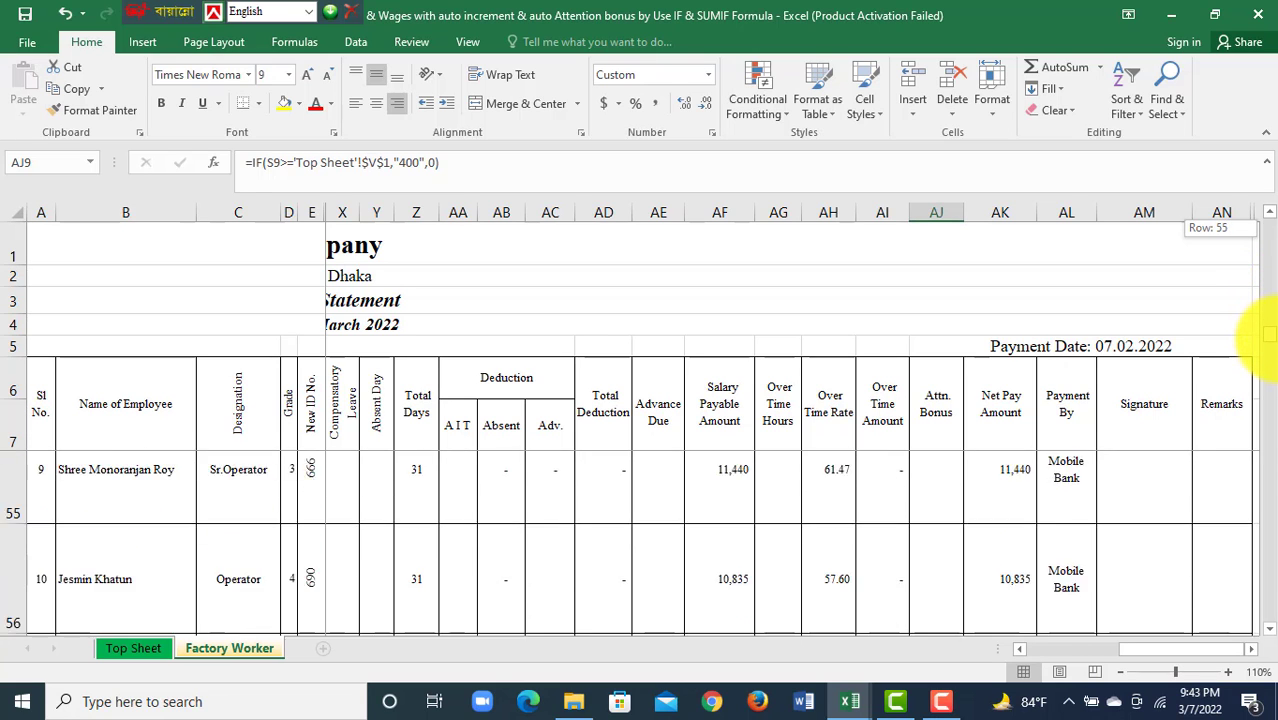
{"action": "left_click_drag", "start_coordinate": [1268, 333], "coordinate": [1270, 570]}
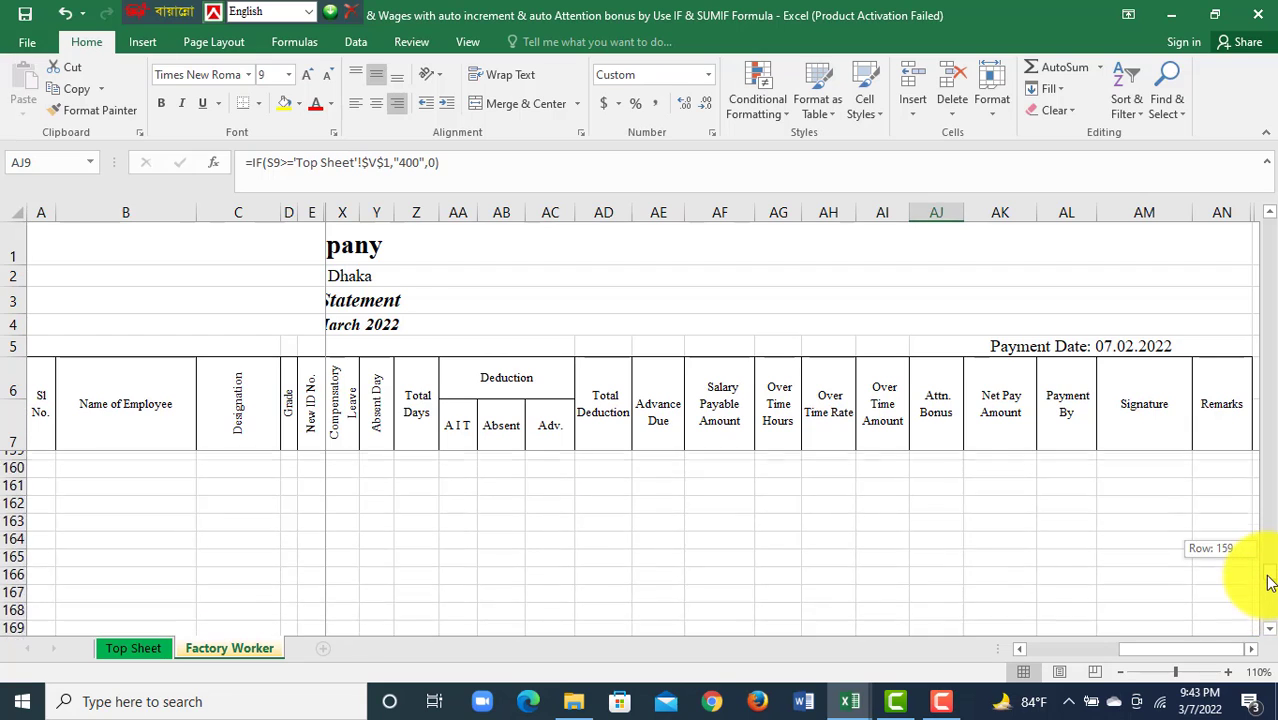
{"action": "left_click_drag", "start_coordinate": [1268, 570], "coordinate": [1268, 550]}
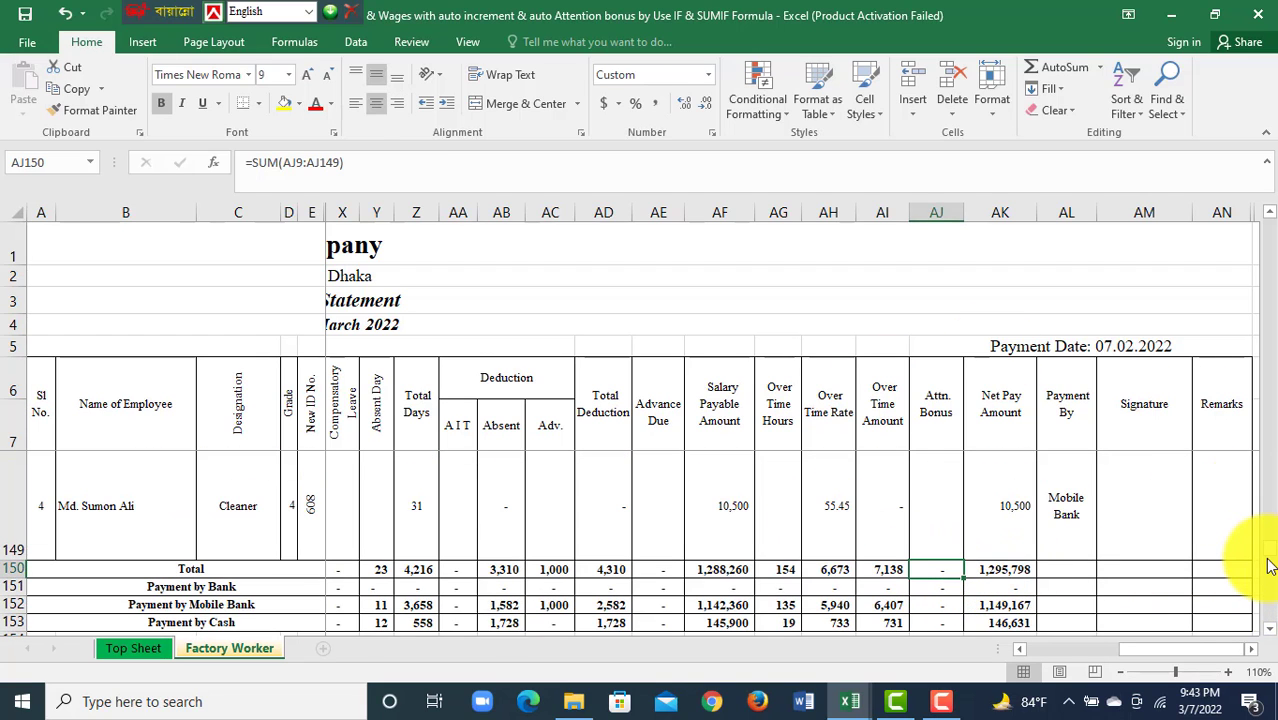
{"action": "left_click_drag", "start_coordinate": [1270, 553], "coordinate": [1268, 200]}
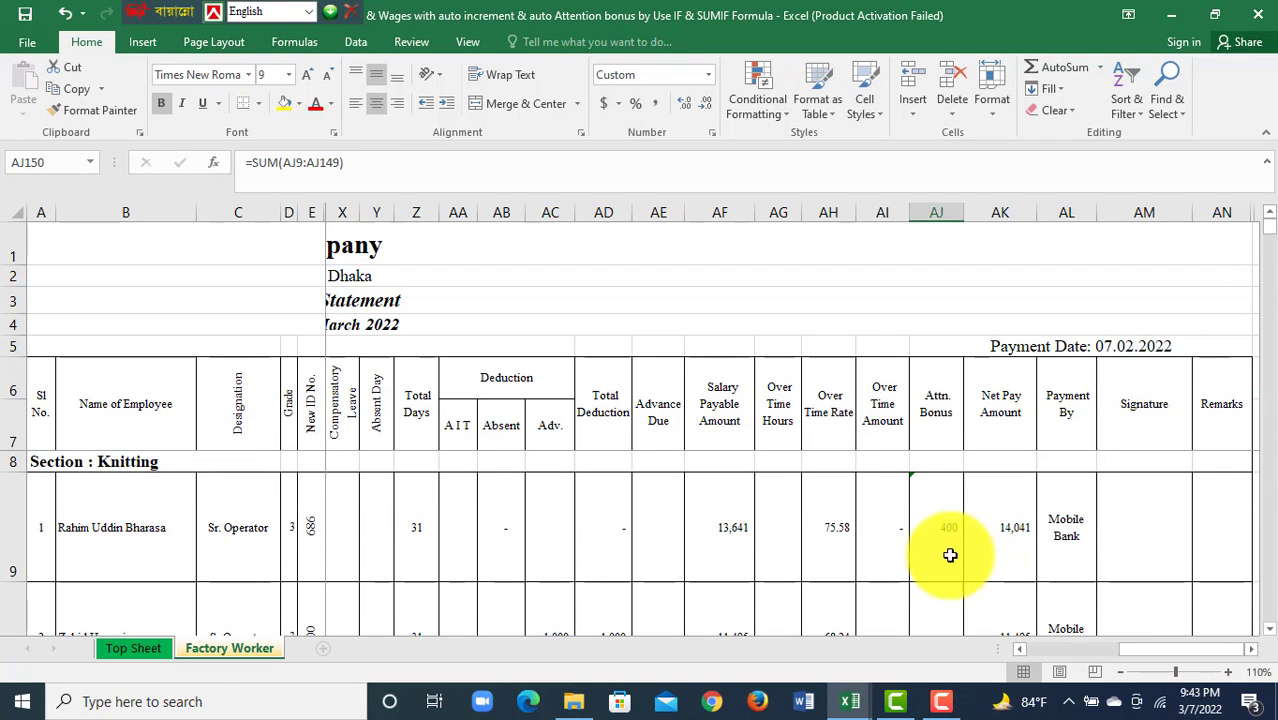
{"action": "left_click", "coordinate": [947, 530]}
{"action": "left_click", "coordinate": [482, 163]}
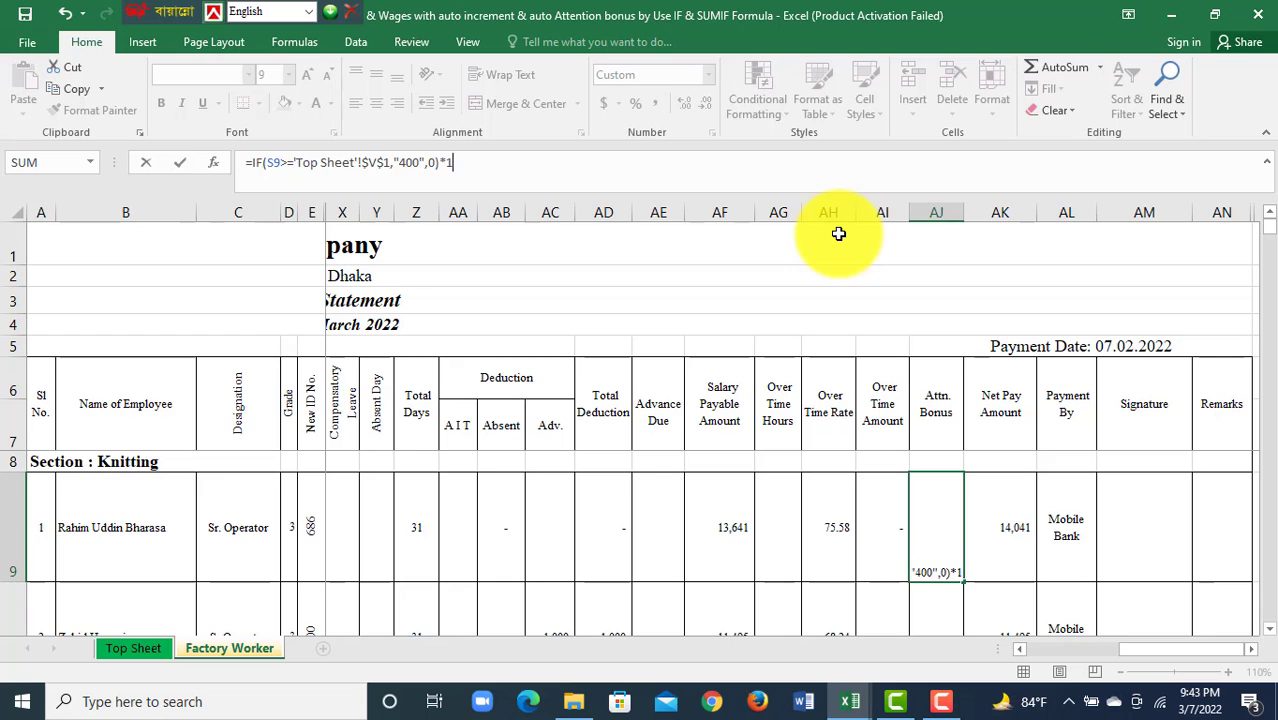
Step: Commit the revised bonus formula in AJ9 and check the mobile-bank Attn. Bonus subtotal
{"action": "key", "text": "Return"}
{"action": "scroll", "coordinate": [1016, 500], "scroll_direction": "up", "scroll_amount": 1}
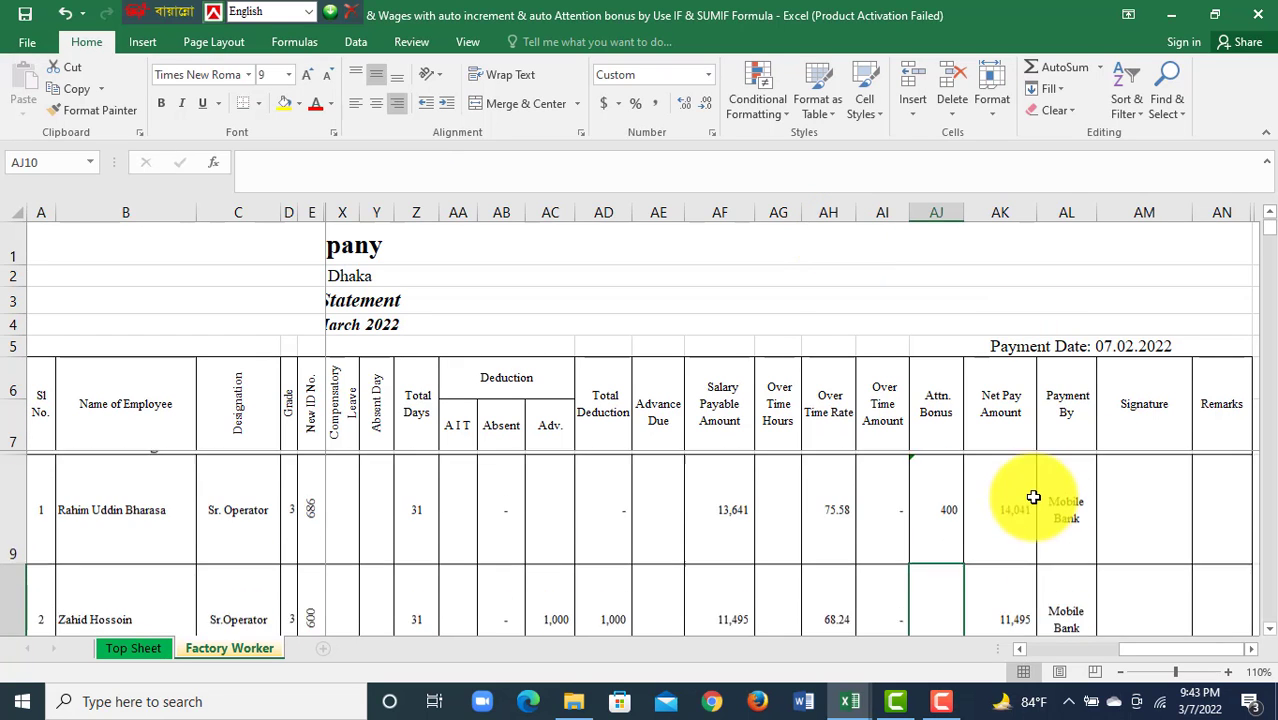
{"action": "left_click", "coordinate": [942, 530]}
{"action": "mouse_move", "coordinate": [1272, 236]}
{"action": "left_mouse_down"}
{"action": "mouse_move", "coordinate": [1272, 578]}
{"action": "mouse_move", "coordinate": [1272, 552]}
{"action": "left_mouse_up"}
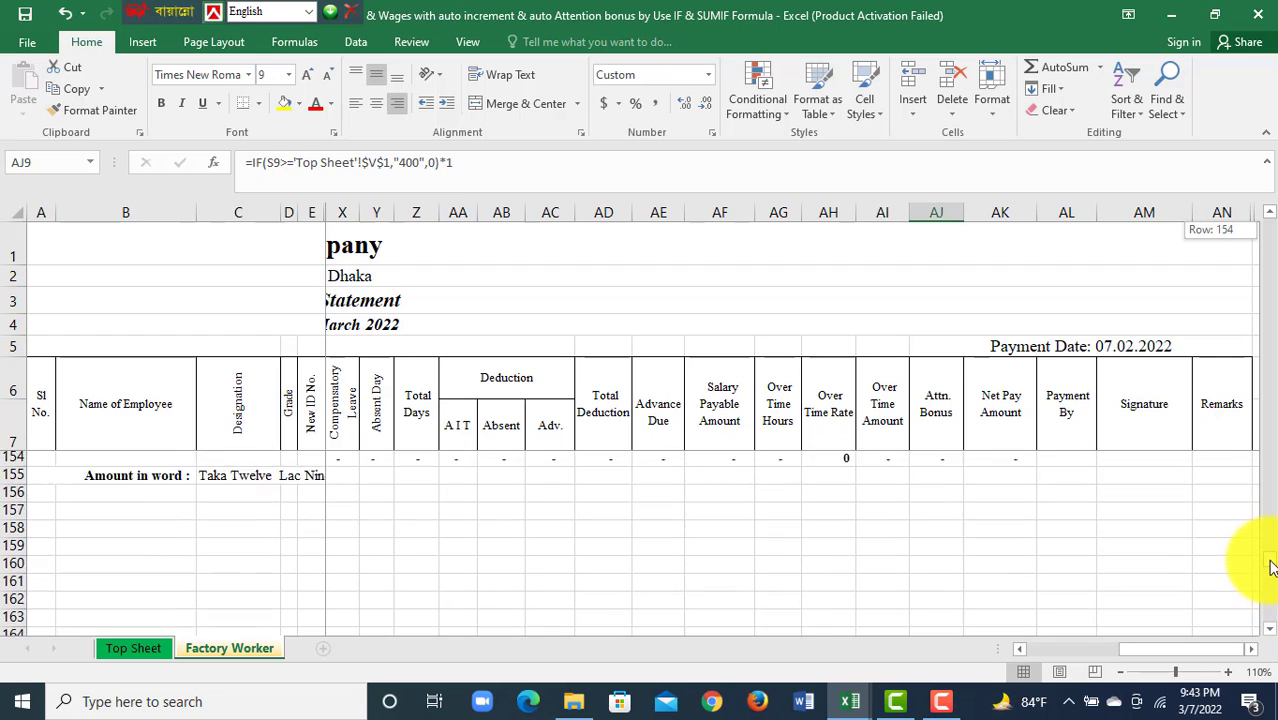
{"action": "left_click", "coordinate": [950, 481]}
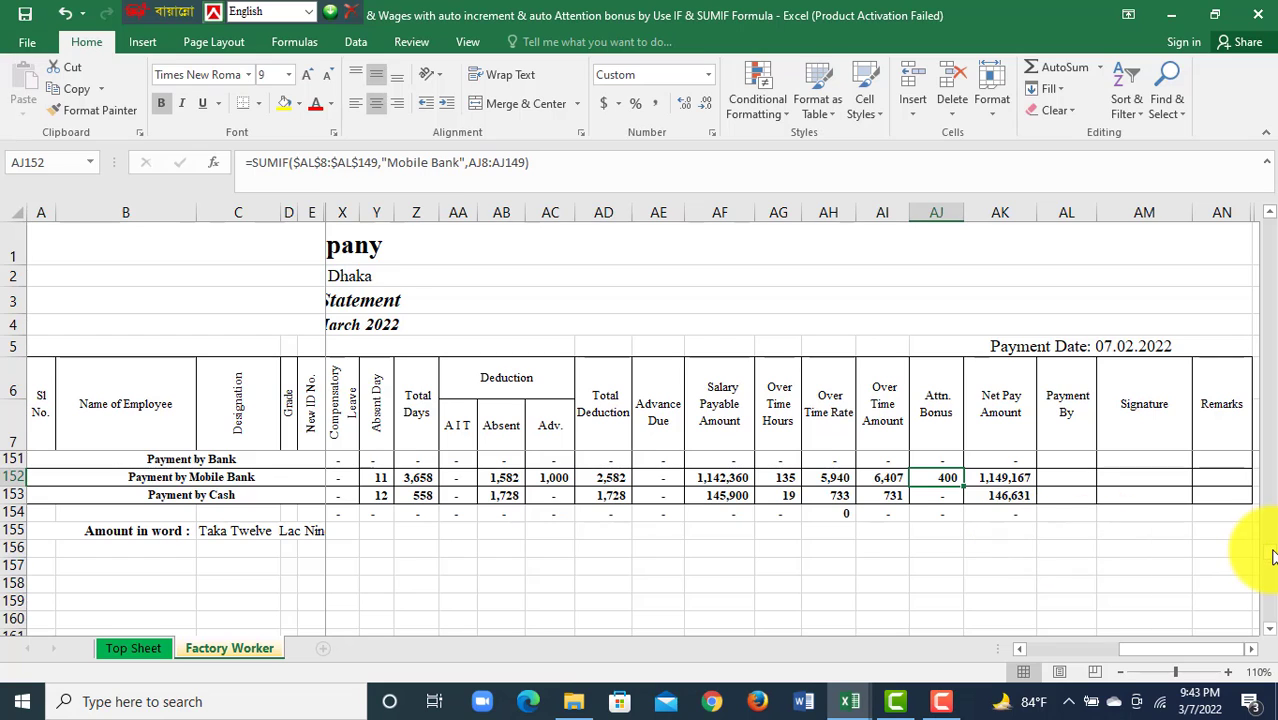
{"action": "left_click_drag", "start_coordinate": [1272, 555], "coordinate": [1266, 185]}
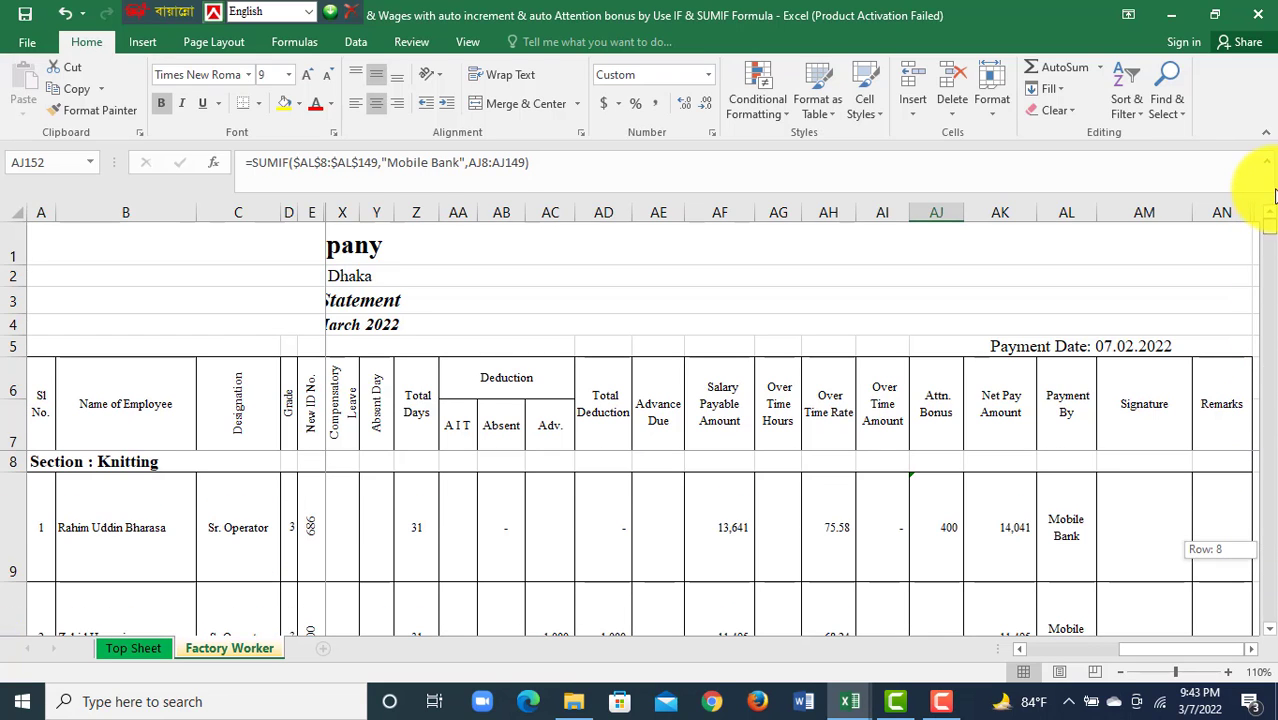
Step: Fill the AJ9 bonus formula down to row 149 and verify the 38,000 total and cash subtotal
{"action": "left_click", "coordinate": [940, 508]}
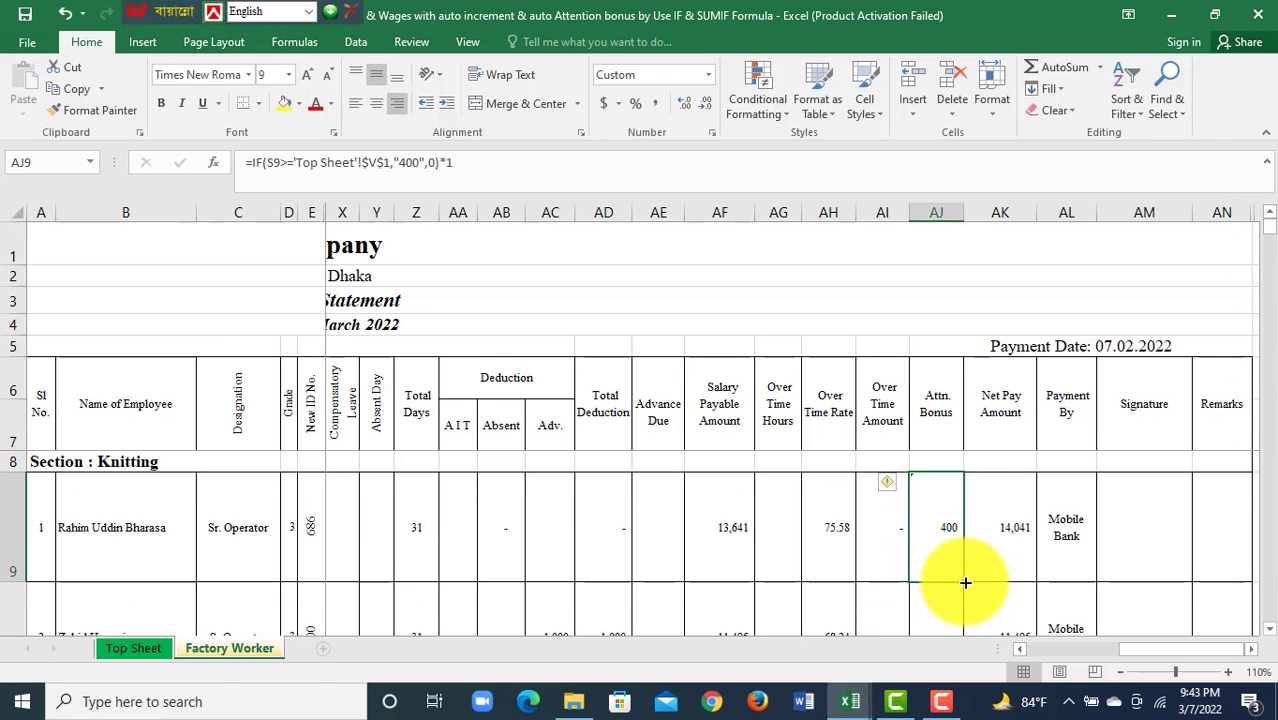
{"action": "mouse_move", "coordinate": [965, 582]}
{"action": "left_mouse_down"}
{"action": "mouse_move", "coordinate": [970, 716]}
{"action": "mouse_move", "coordinate": [946, 686]}
{"action": "mouse_move", "coordinate": [942, 530]}
{"action": "left_mouse_up"}
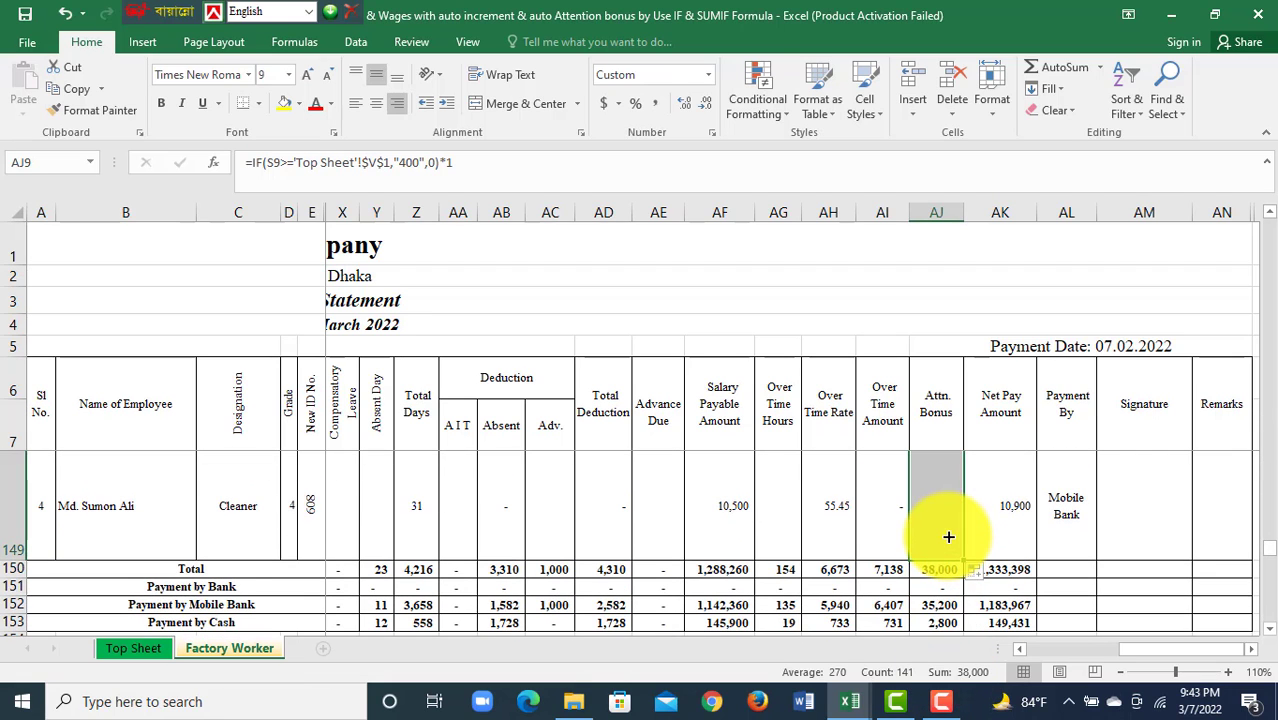
{"action": "left_click", "coordinate": [940, 570]}
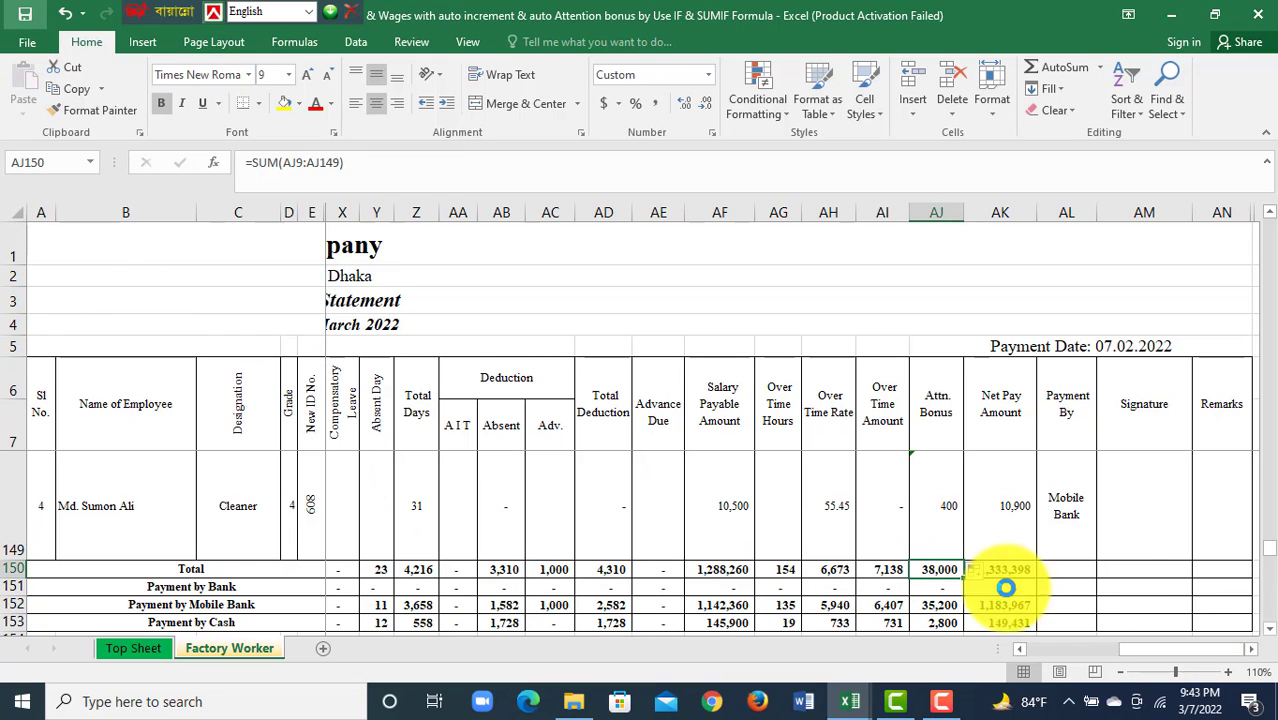
{"action": "left_click", "coordinate": [1269, 630]}
{"action": "left_click", "coordinate": [935, 512]}
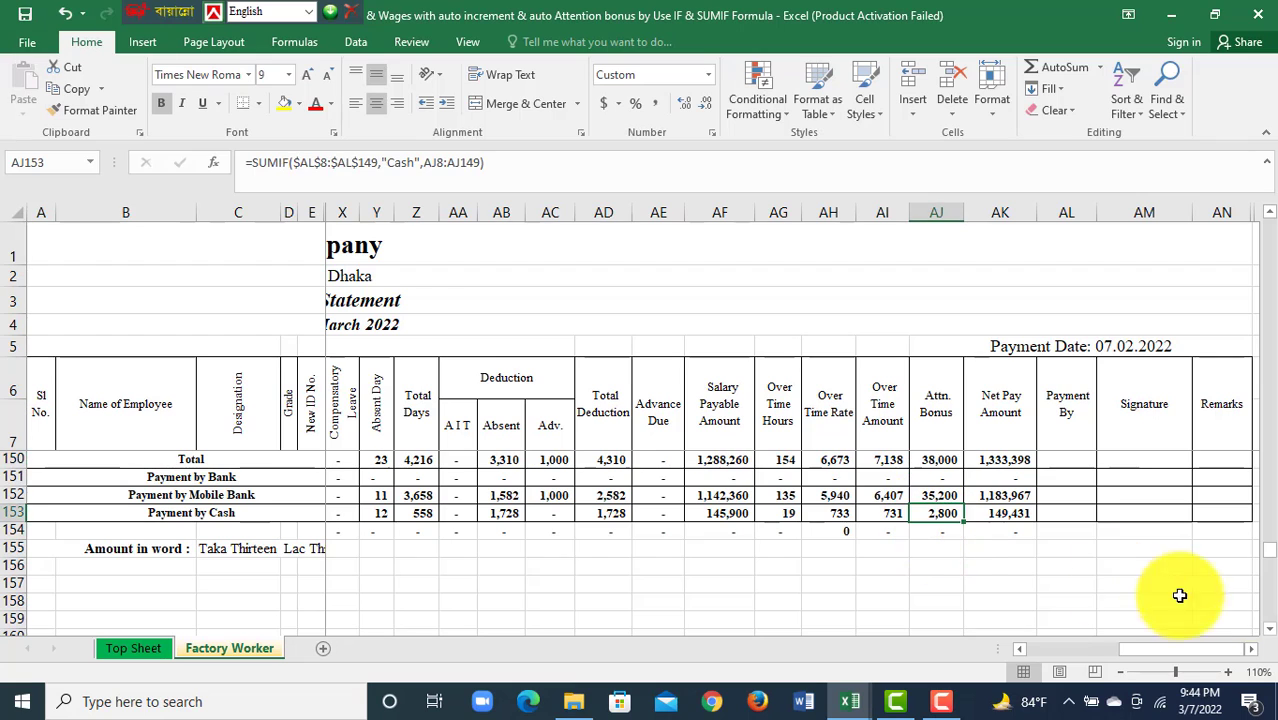
{"action": "left_click_drag", "start_coordinate": [1269, 548], "coordinate": [1262, 225]}
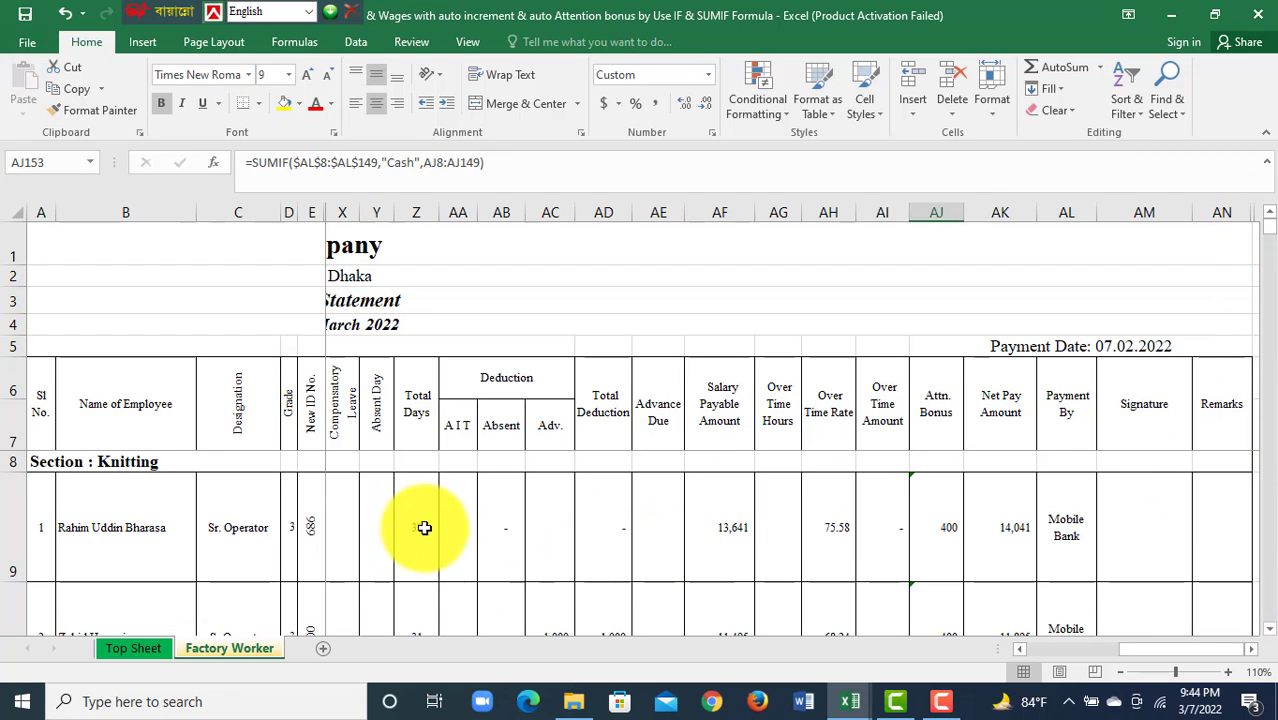
Step: Inspect the Total Days, Working Days and leave columns feeding the attendance bonus condition
{"action": "left_click", "coordinate": [422, 525]}
{"action": "left_click_drag", "start_coordinate": [1134, 660], "coordinate": [1071, 652]}
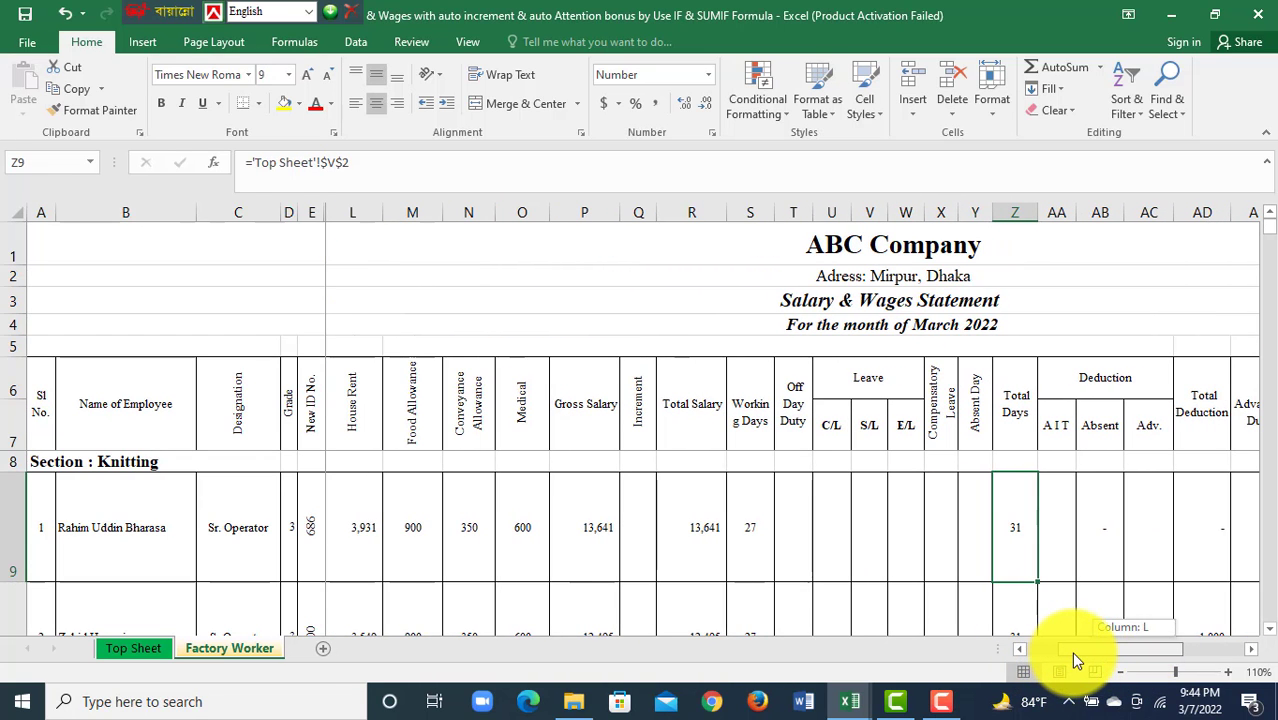
{"action": "left_click", "coordinate": [752, 527]}
{"action": "left_click_drag", "start_coordinate": [806, 530], "coordinate": [973, 535]}
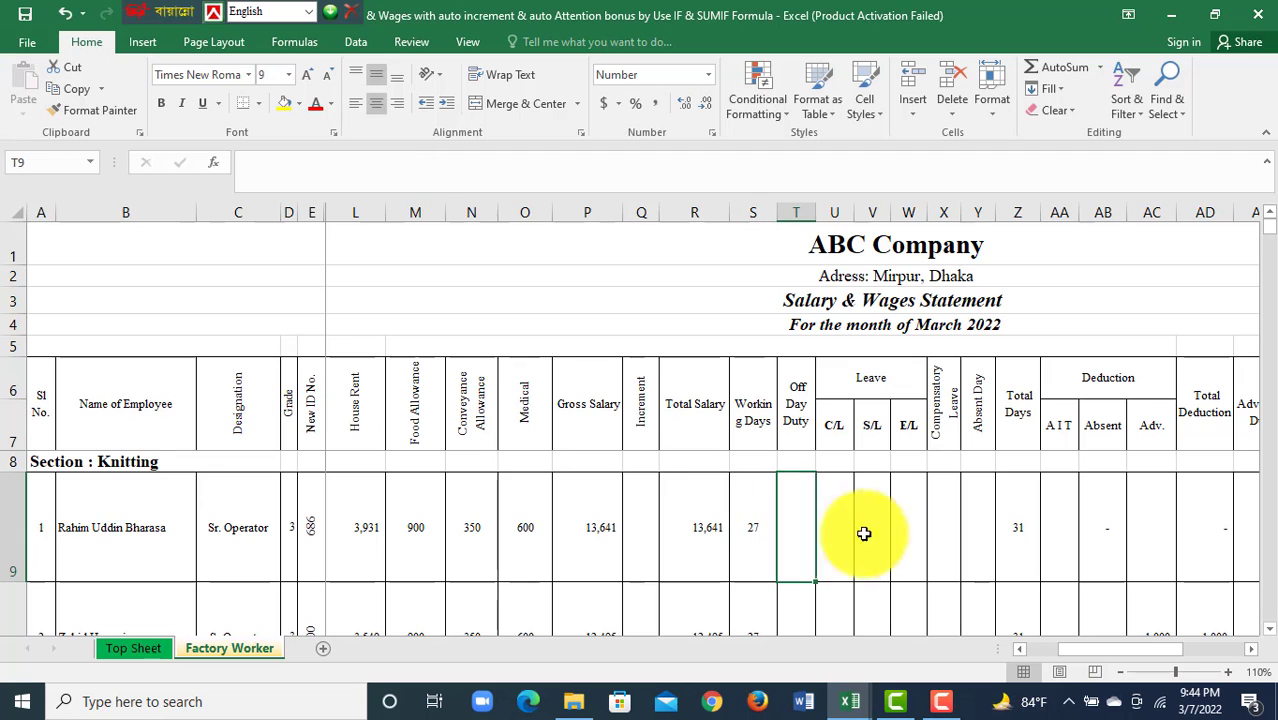
{"action": "mouse_move", "coordinate": [1130, 649]}
{"action": "left_mouse_down"}
{"action": "mouse_move", "coordinate": [1187, 649]}
{"action": "mouse_move", "coordinate": [1029, 656]}
{"action": "left_mouse_up"}
{"action": "left_click", "coordinate": [924, 540]}
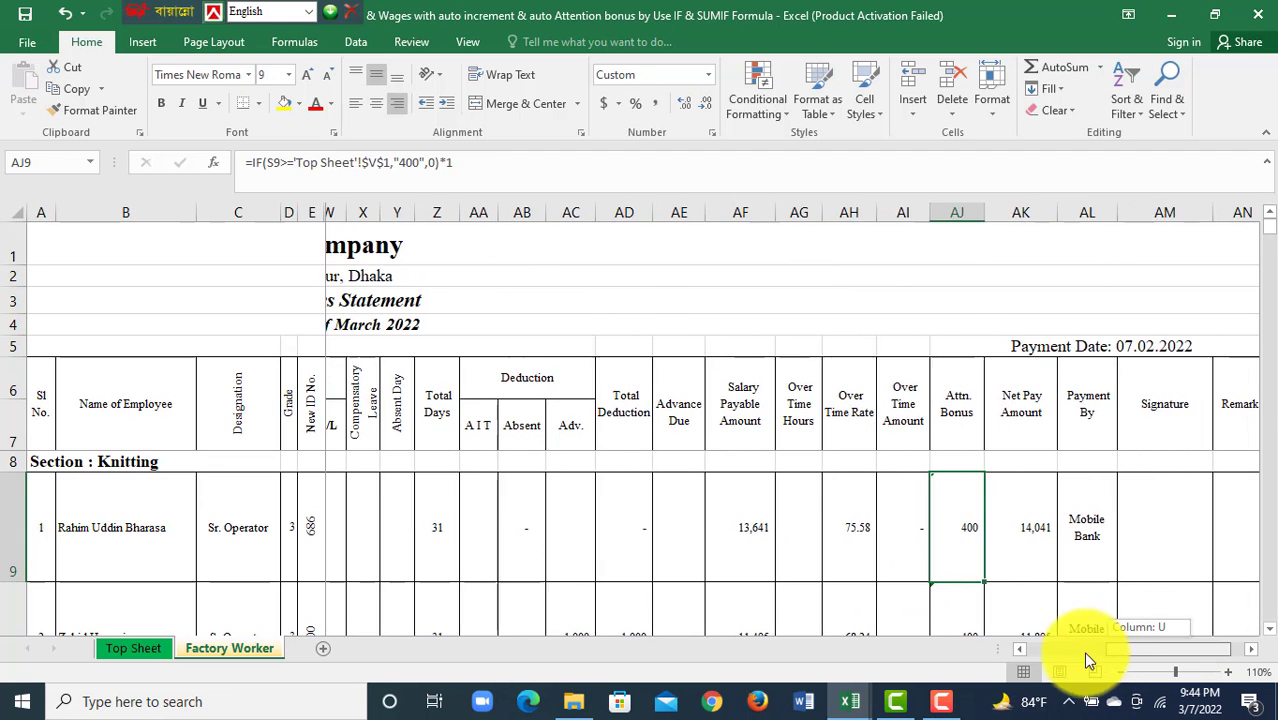
Step: Enter 1 day of C/L for the first employee and confirm the bonus drops to zero
{"action": "left_click", "coordinate": [924, 572]}
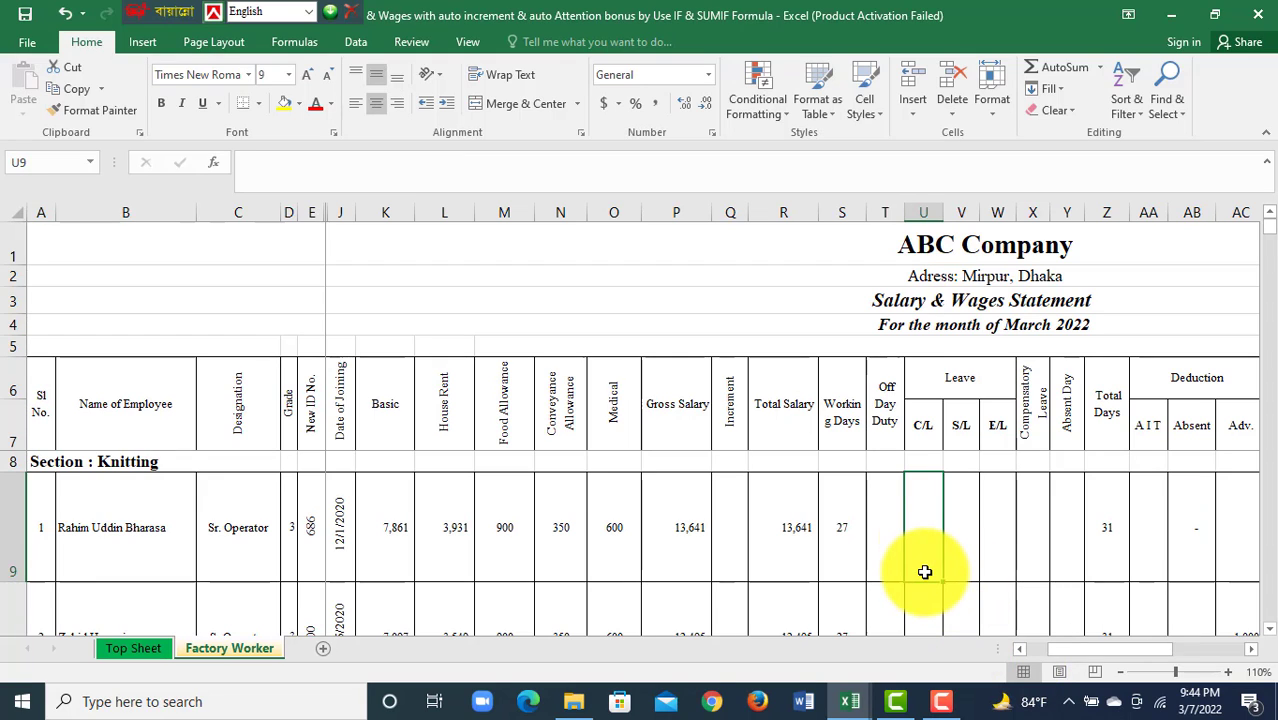
{"action": "type", "text": "1"}
{"action": "left_click", "coordinate": [1010, 537]}
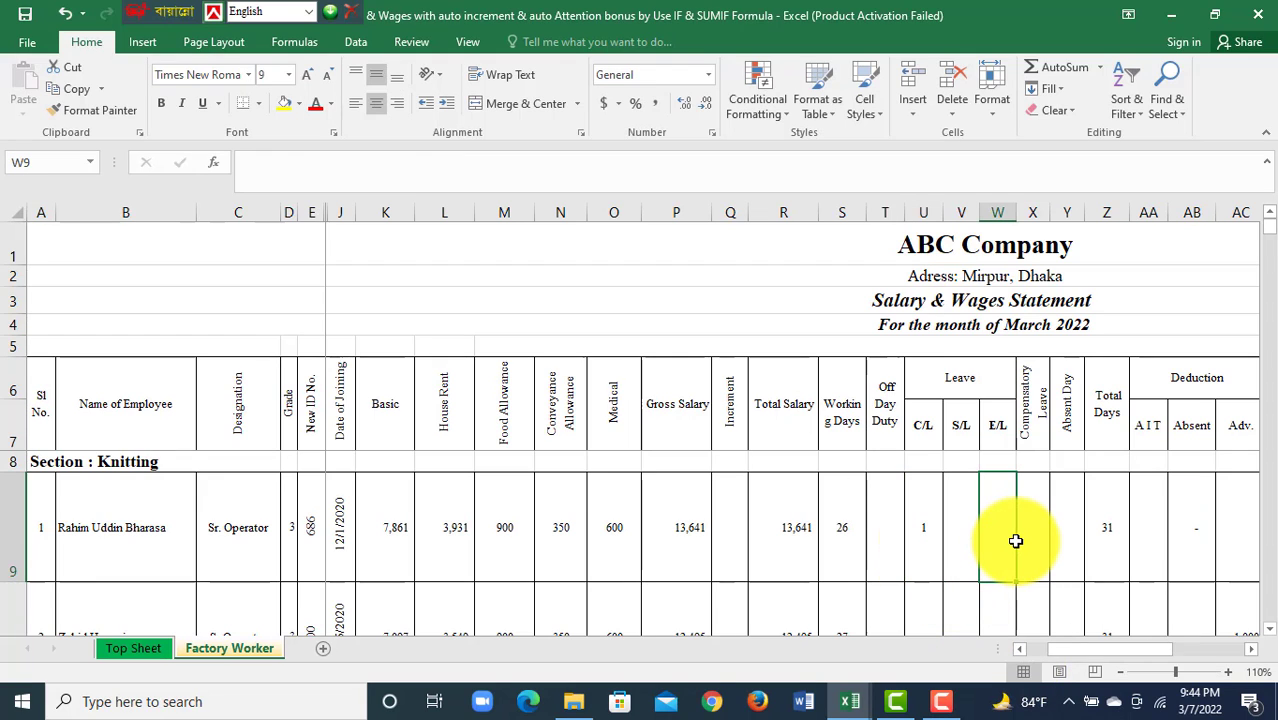
{"action": "left_click", "coordinate": [847, 528]}
{"action": "left_click_drag", "start_coordinate": [1098, 648], "coordinate": [1184, 648]}
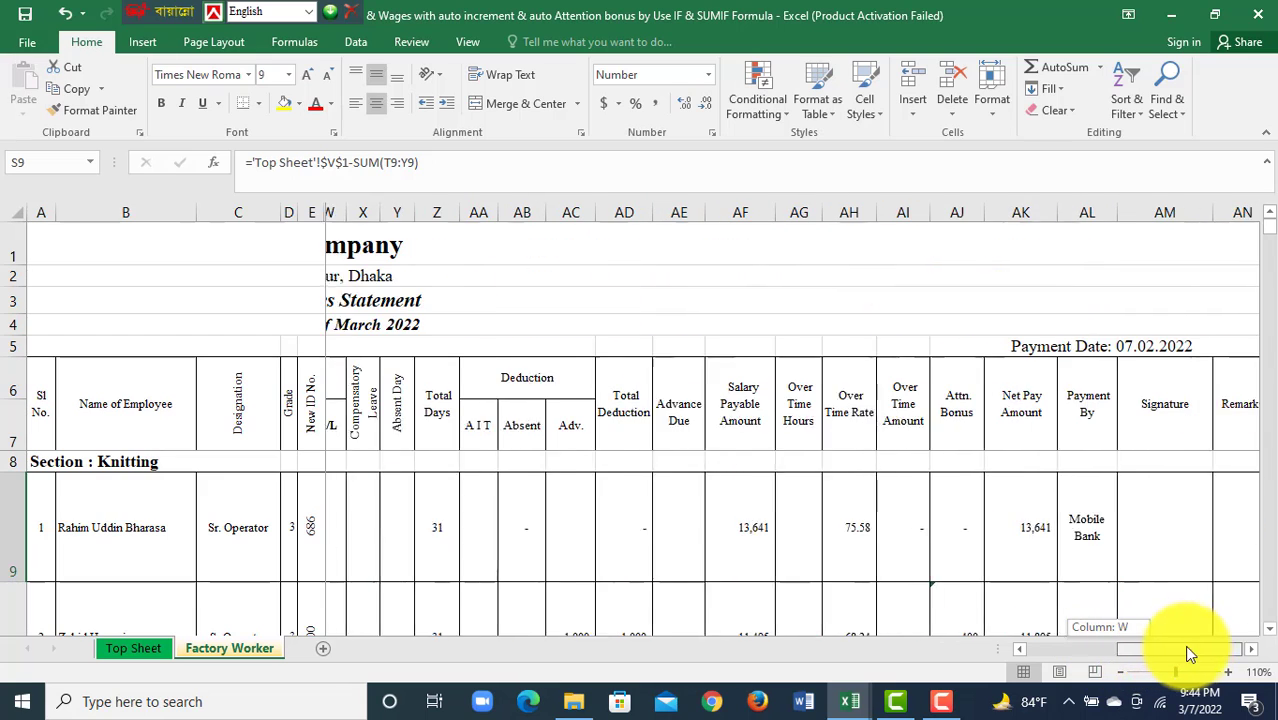
{"action": "left_click", "coordinate": [936, 522]}
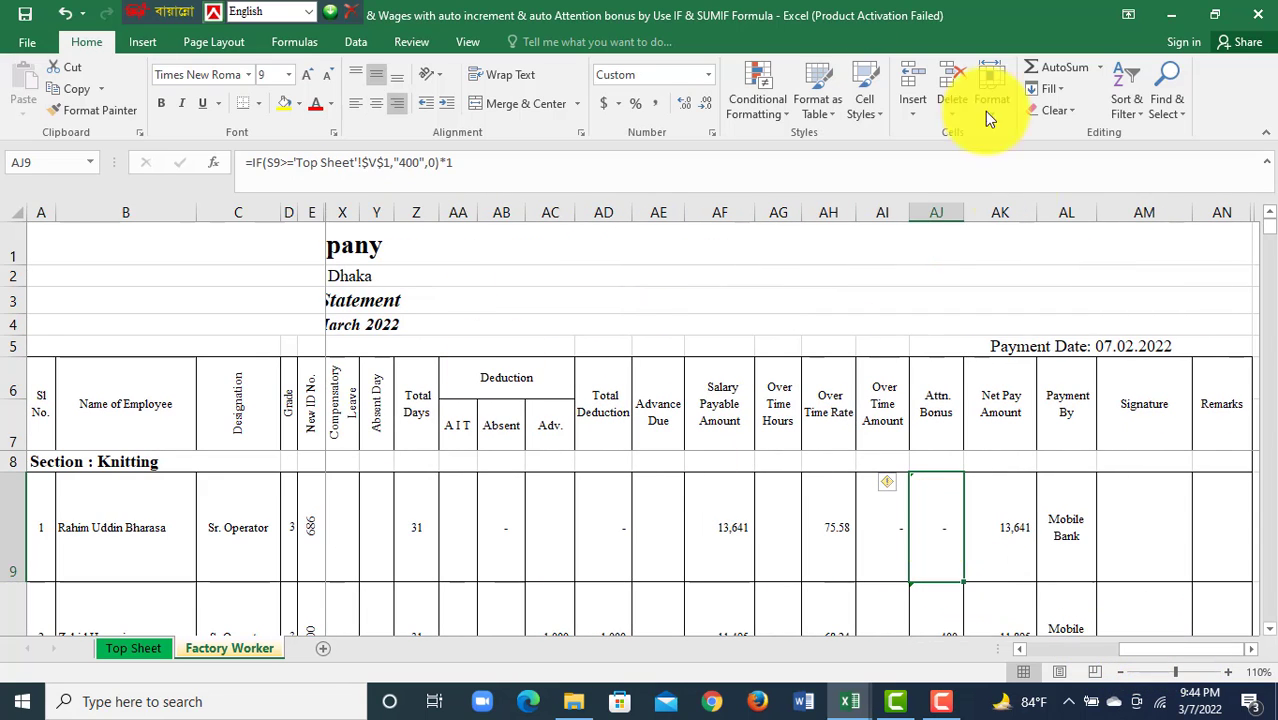
Step: Move down to the second and then third employee's casual leave cell
{"action": "left_click_drag", "start_coordinate": [1212, 650], "coordinate": [1110, 657]}
{"action": "scroll", "coordinate": [905, 530], "scroll_direction": "down", "scroll_amount": 1}
{"action": "scroll", "coordinate": [982, 564], "scroll_direction": "up", "scroll_amount": 1}
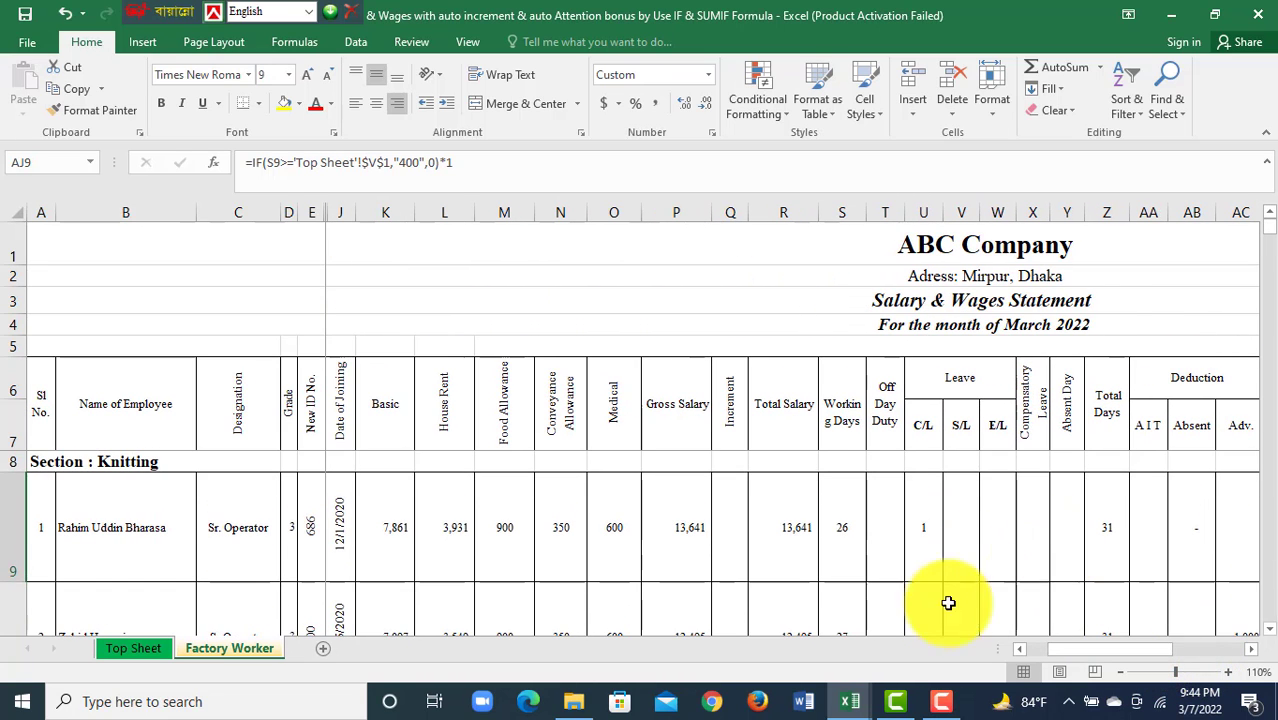
{"action": "left_click", "coordinate": [938, 601]}
{"action": "left_click", "coordinate": [1269, 631]}
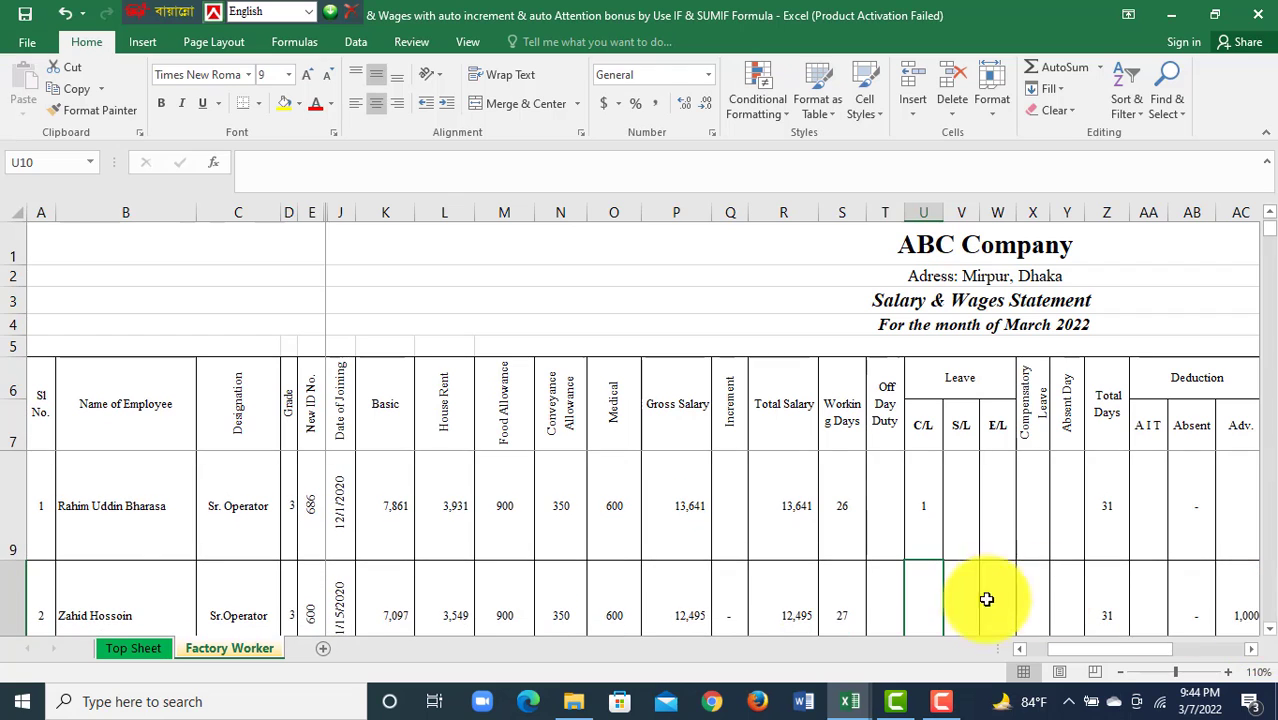
{"action": "left_click", "coordinate": [1268, 631]}
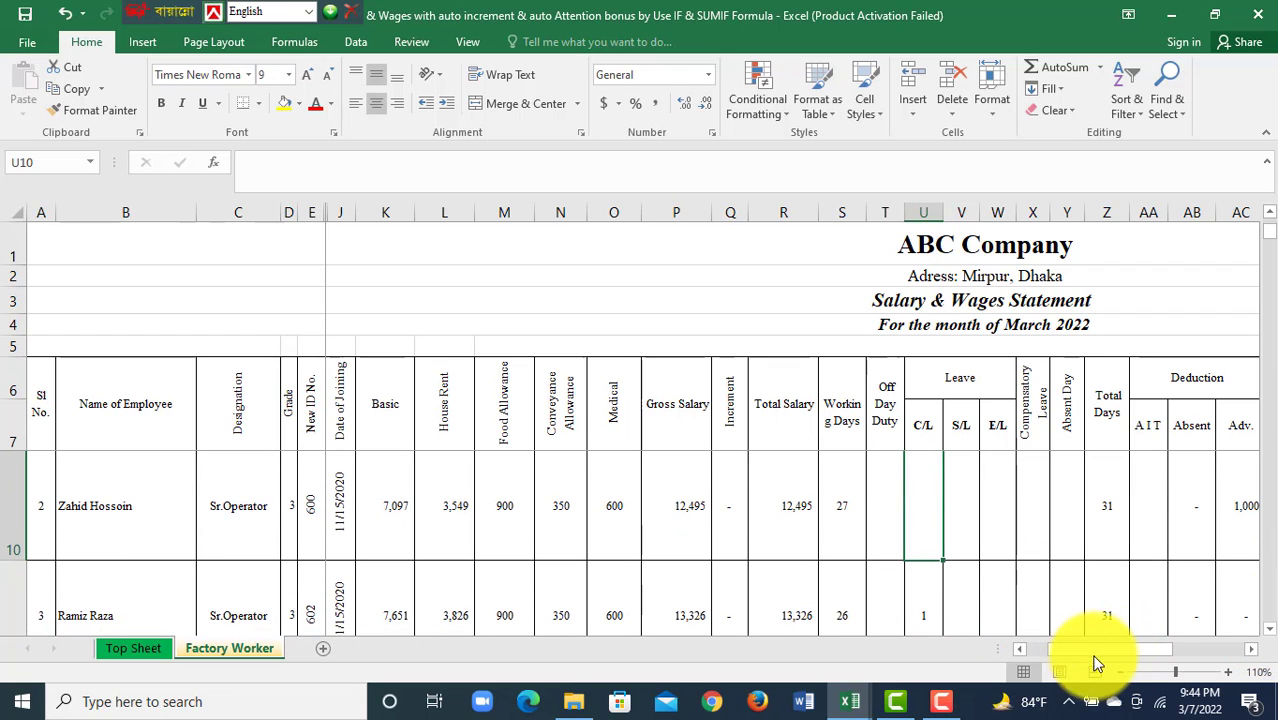
{"action": "left_click_drag", "start_coordinate": [1096, 652], "coordinate": [1212, 651]}
{"action": "left_click", "coordinate": [925, 612]}
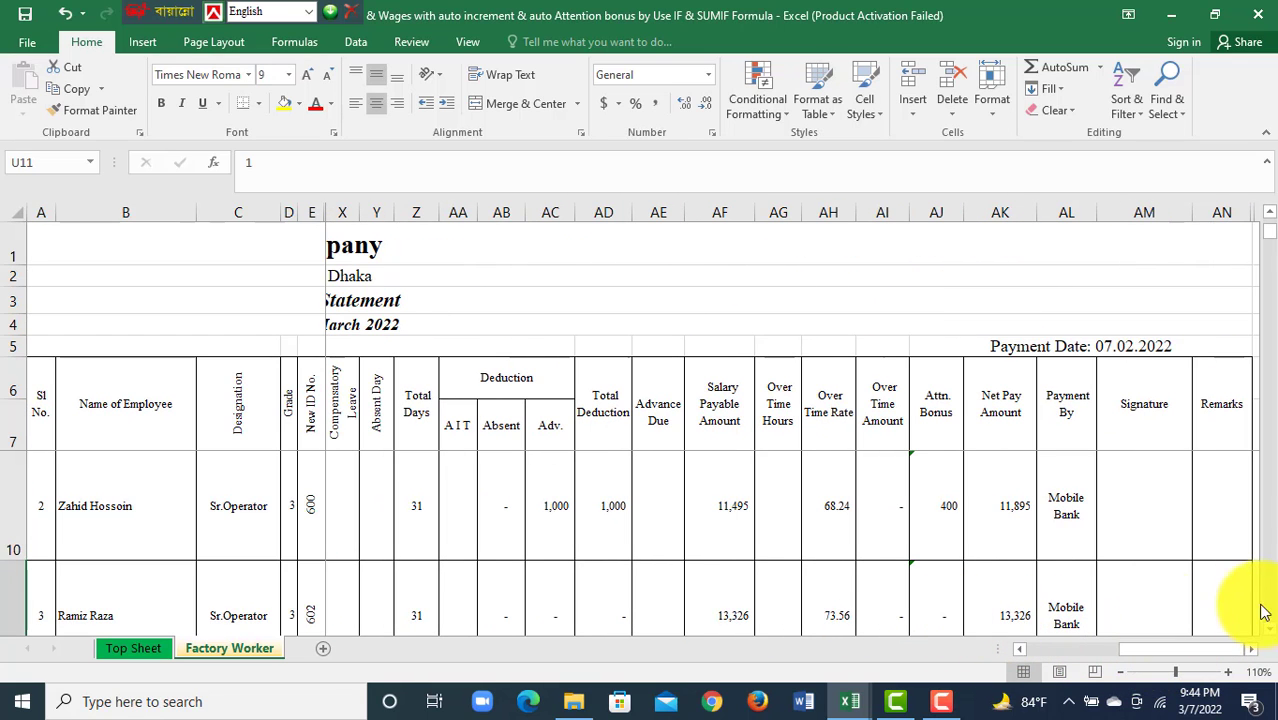
Step: Check the third employee's bonus formula and employee 9's 3 days of sick leave
{"action": "scroll", "coordinate": [1100, 590], "scroll_direction": "down", "scroll_amount": 1}
{"action": "left_click", "coordinate": [944, 532]}
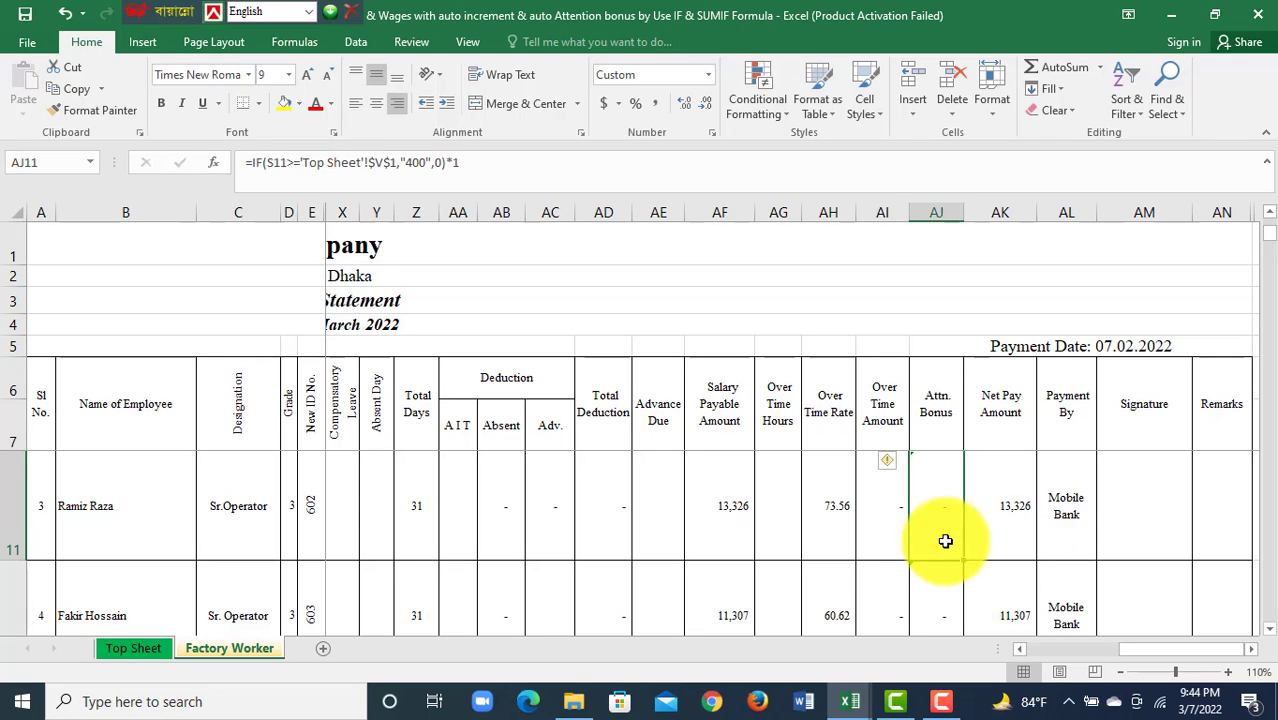
{"action": "scroll", "coordinate": [951, 518], "scroll_direction": "down", "scroll_amount": 1}
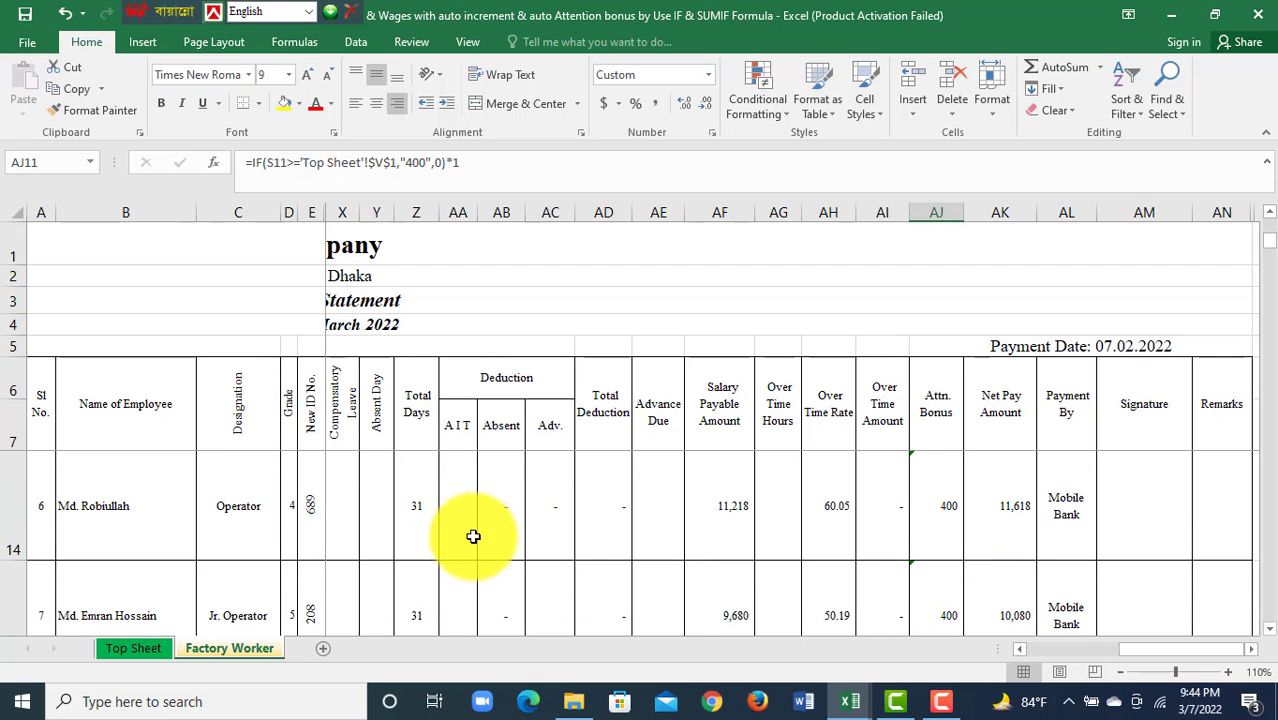
{"action": "left_click_drag", "start_coordinate": [1209, 651], "coordinate": [1137, 651]}
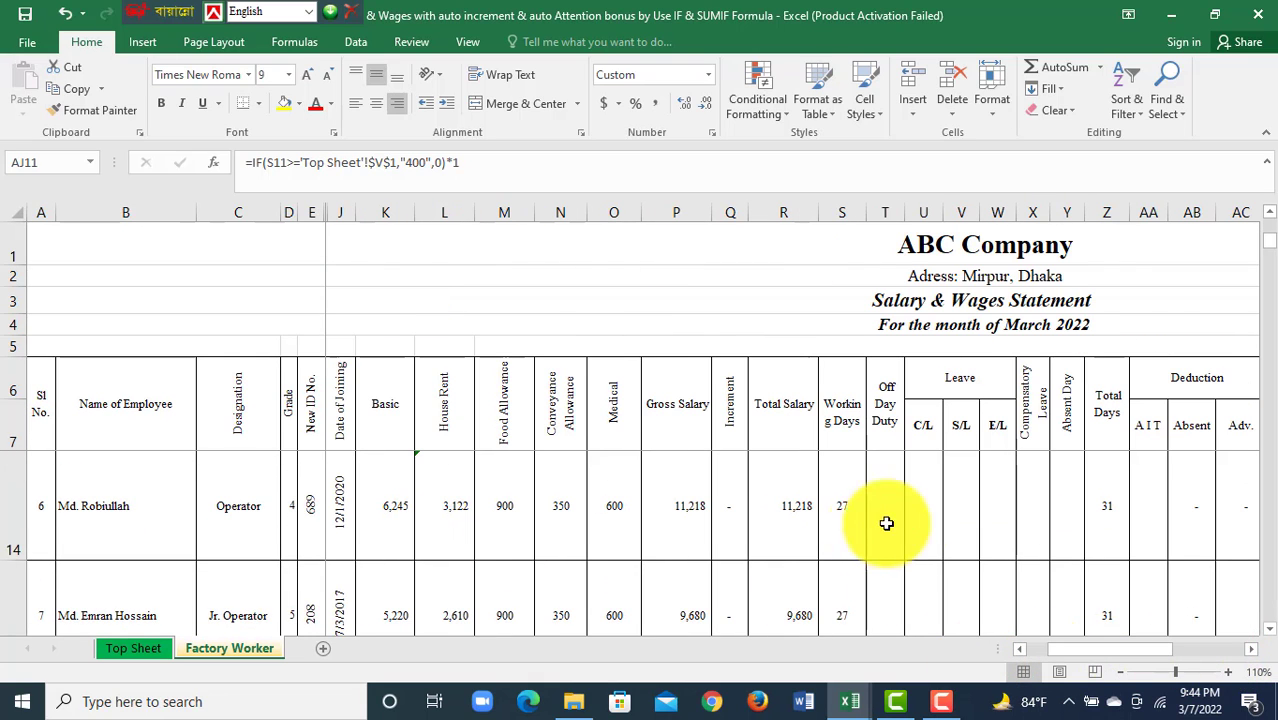
{"action": "left_click", "coordinate": [1268, 628]}
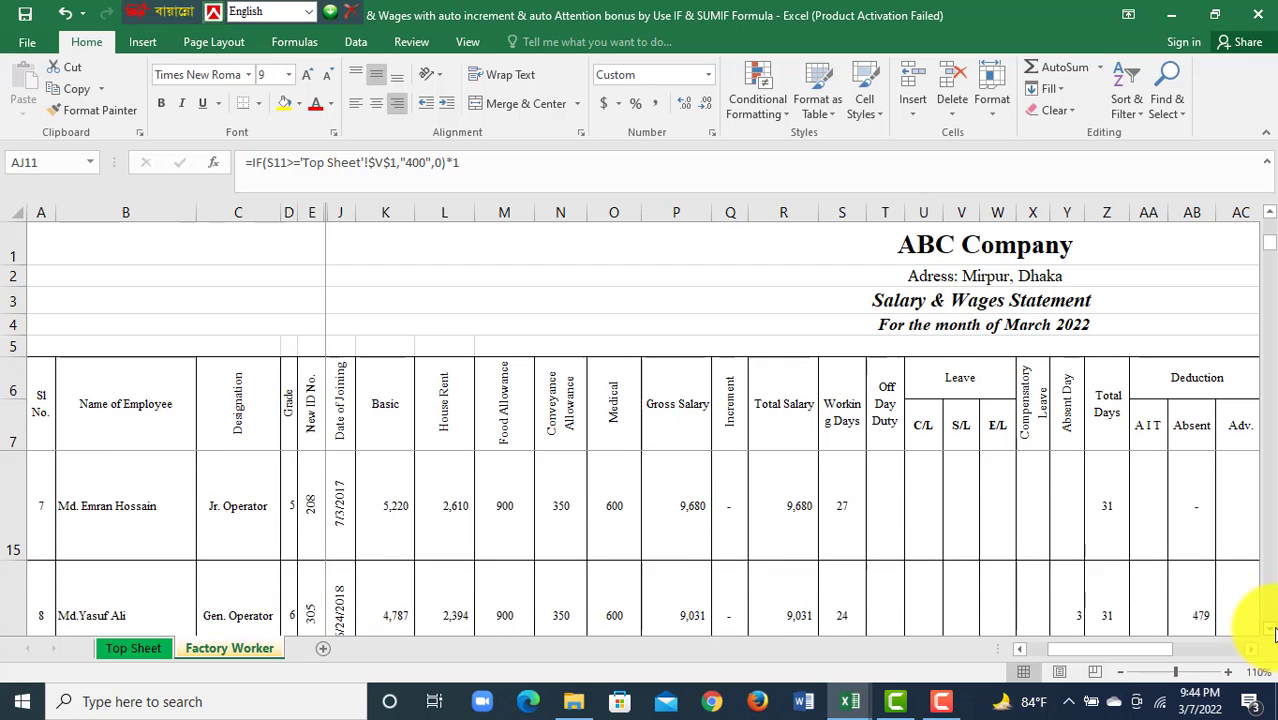
{"action": "left_click", "coordinate": [1268, 628]}
{"action": "left_click", "coordinate": [1268, 628]}
{"action": "left_click", "coordinate": [957, 500]}
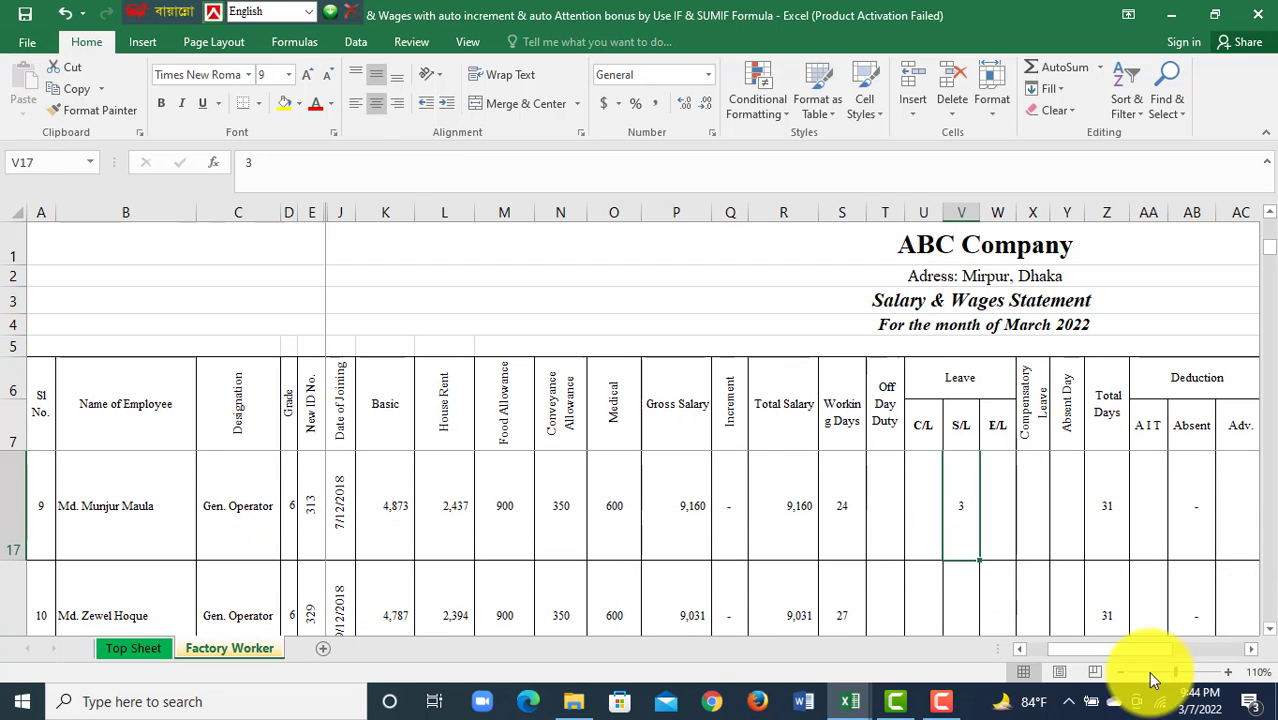
Step: Scroll to the totals and check the updated Attn. Bonus total of 37,600
{"action": "left_click_drag", "start_coordinate": [1135, 651], "coordinate": [1212, 651]}
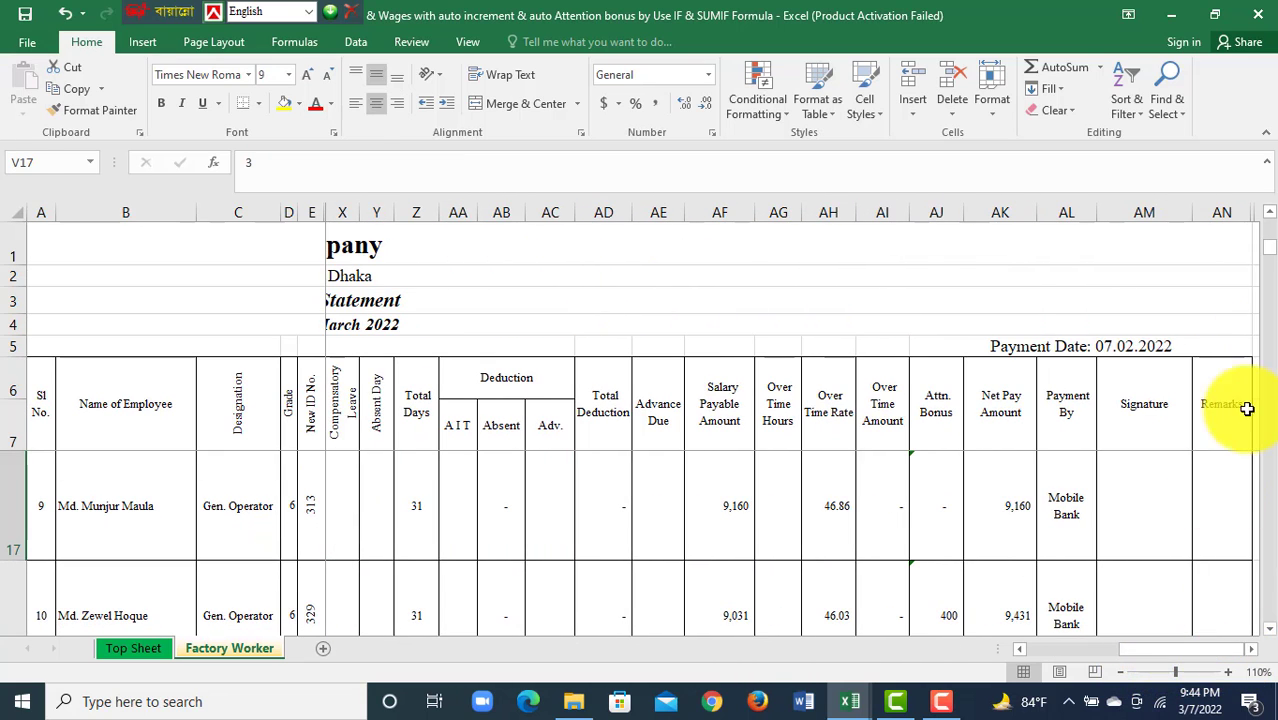
{"action": "mouse_move", "coordinate": [1268, 258]}
{"action": "left_mouse_down"}
{"action": "mouse_move", "coordinate": [1268, 592]}
{"action": "mouse_move", "coordinate": [1146, 535]}
{"action": "left_mouse_up"}
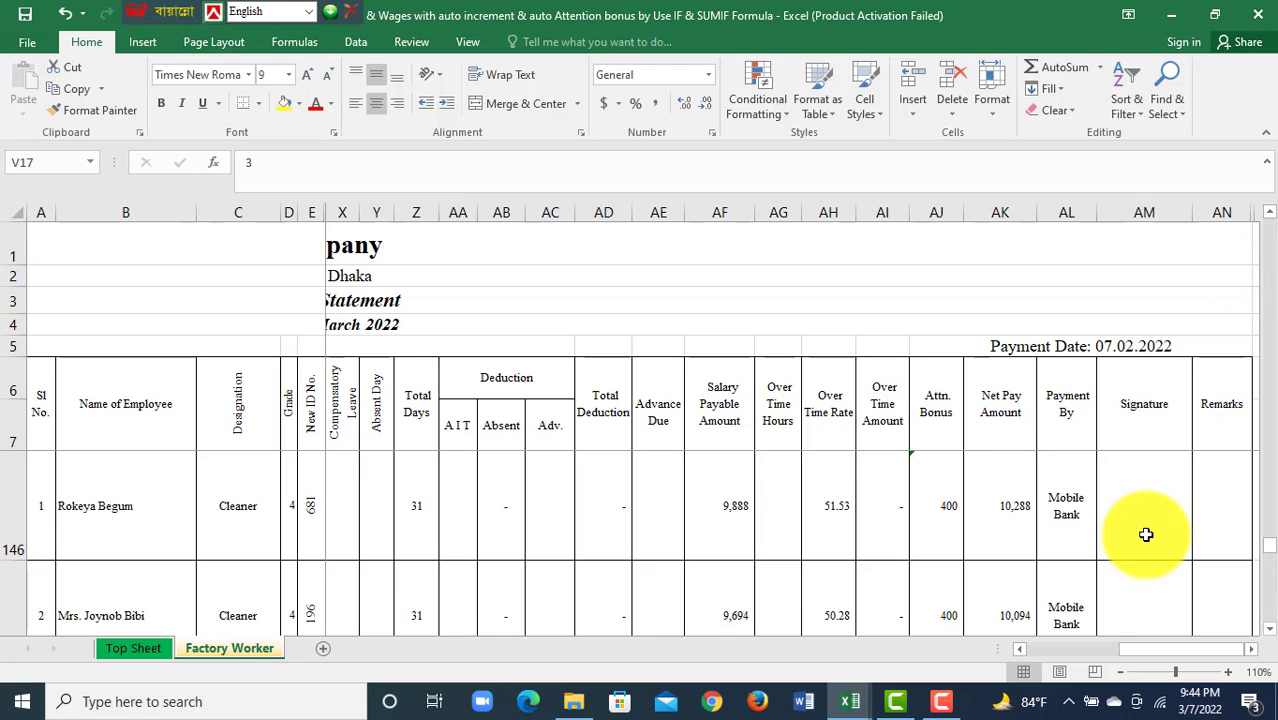
{"action": "left_click", "coordinate": [1268, 629]}
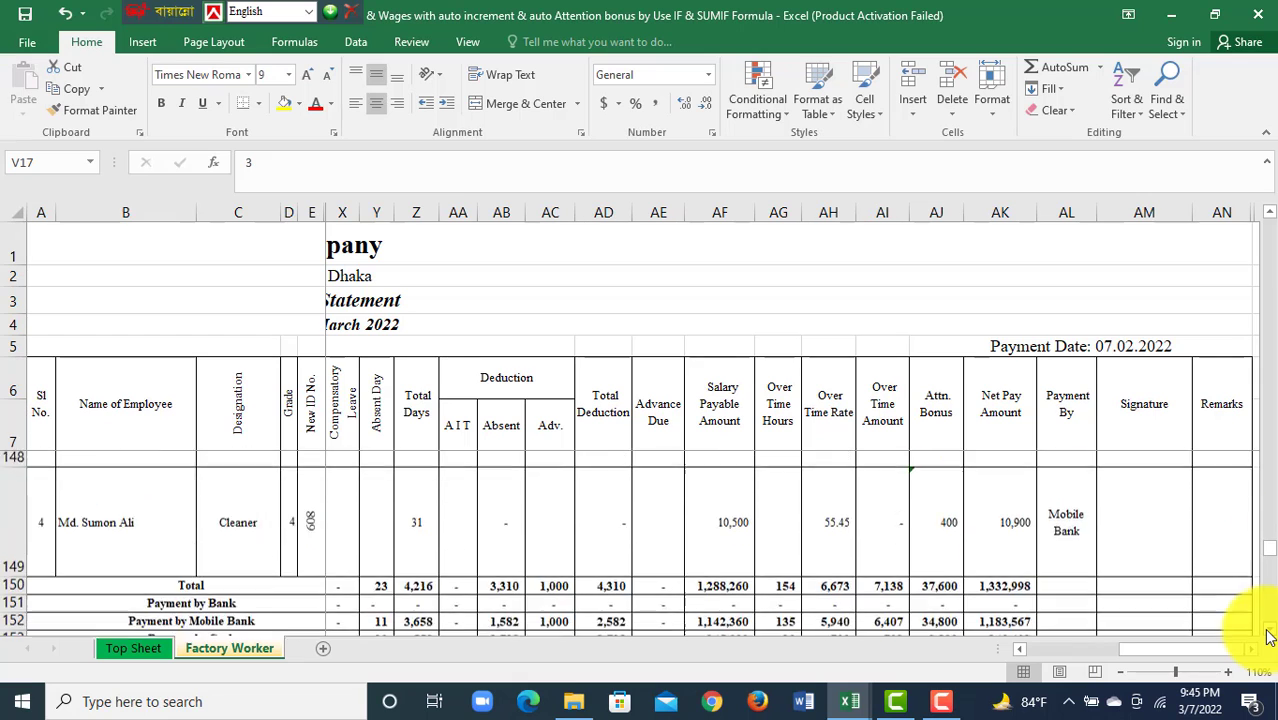
{"action": "left_click", "coordinate": [1268, 212]}
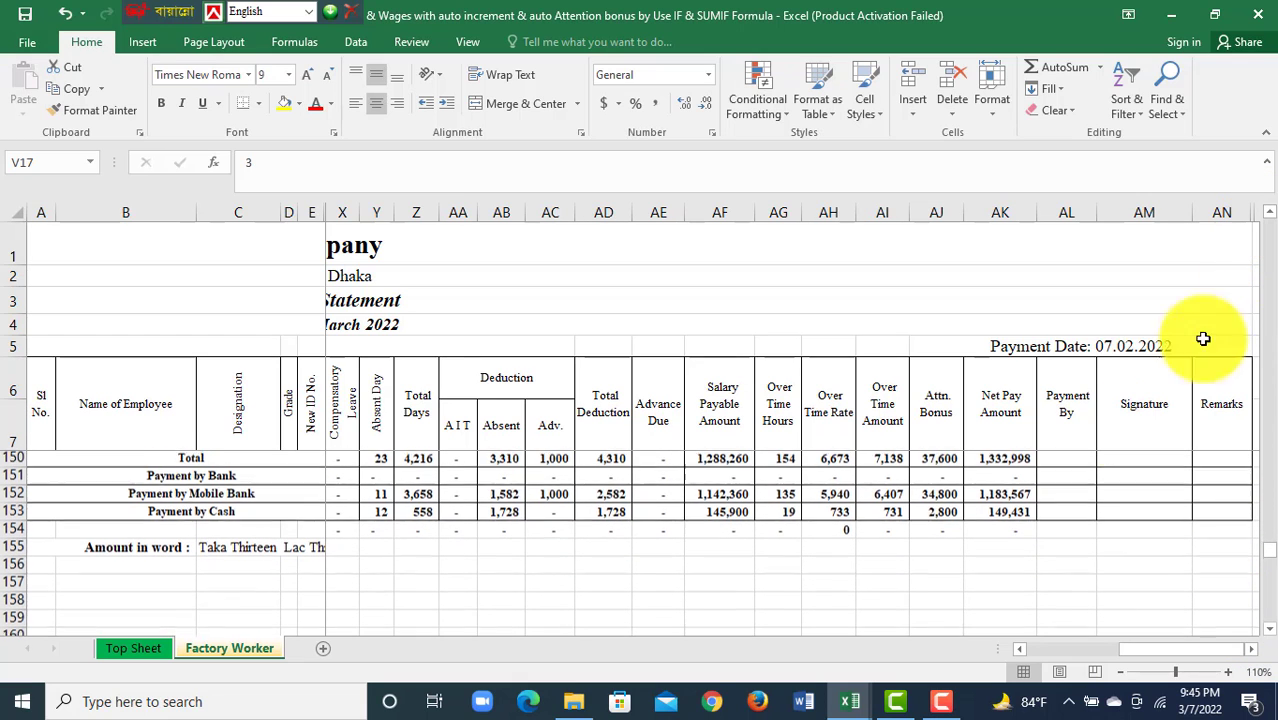
{"action": "left_click", "coordinate": [950, 465]}
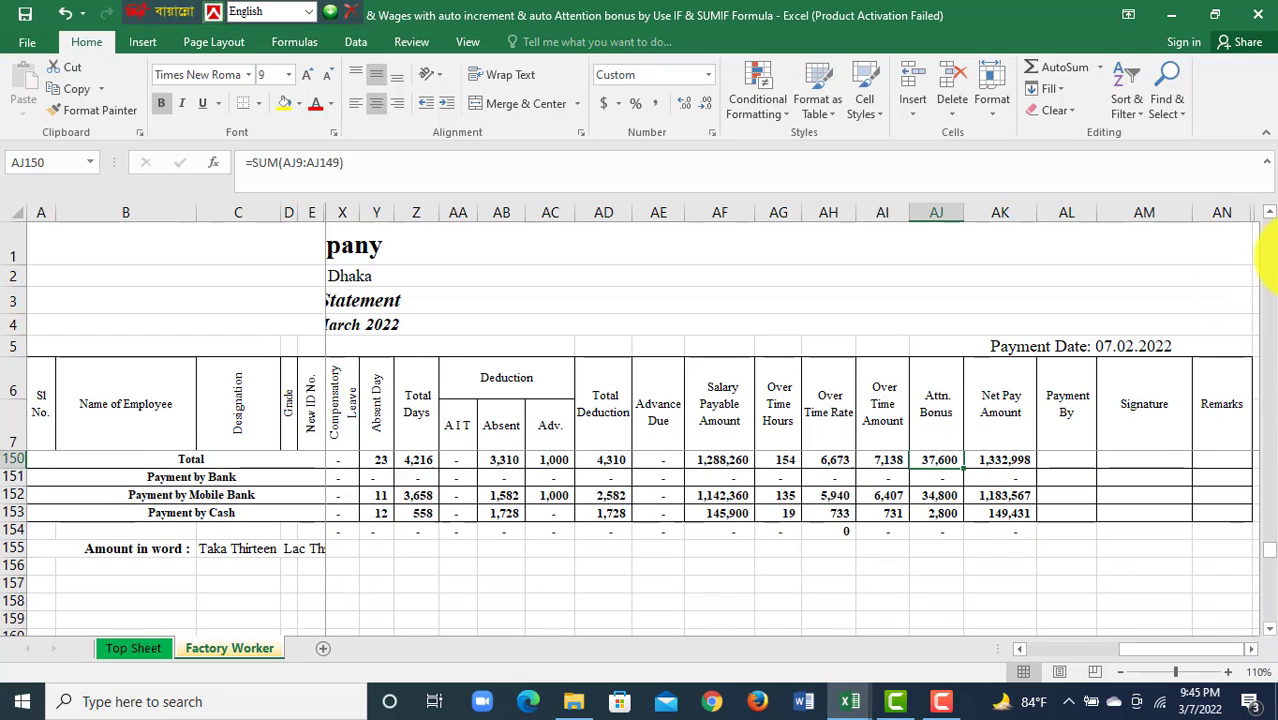
{"action": "left_click", "coordinate": [1268, 214]}
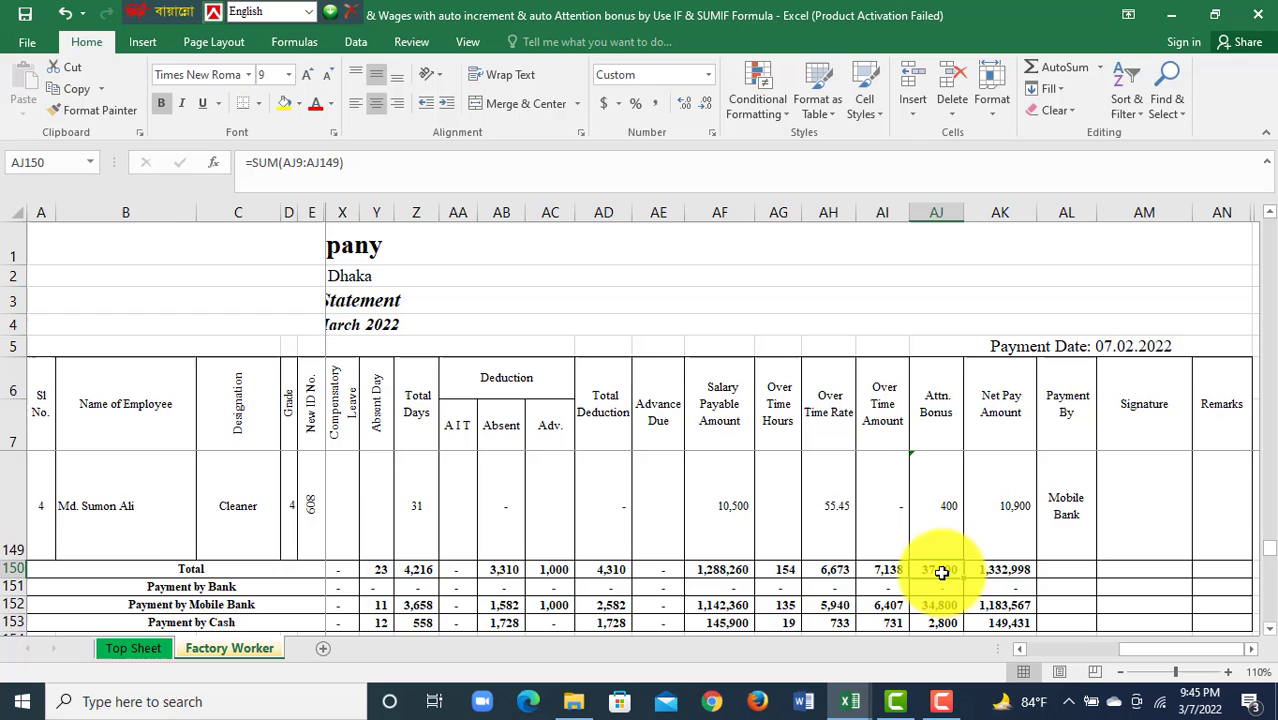
{"action": "left_click", "coordinate": [45, 513]}
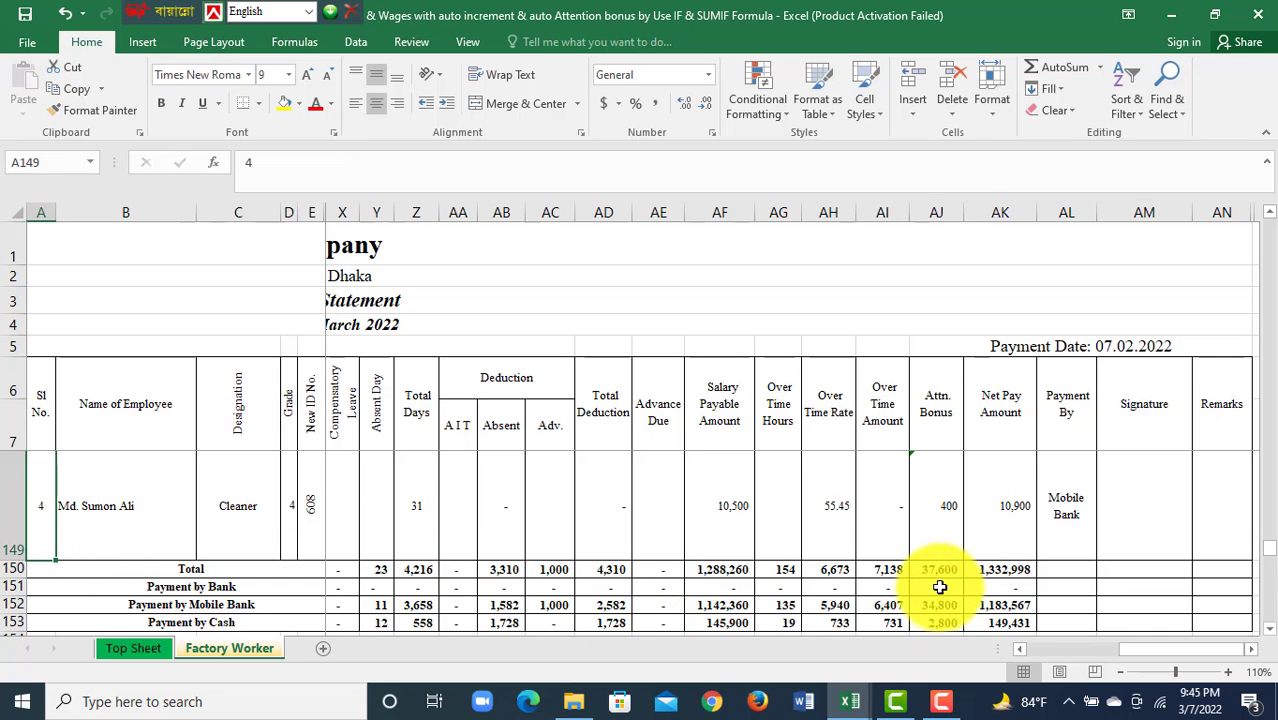
Step: Inspect the bank bonus subtotal, Net Pay totals AK150:AK153 and Payment By formula in AL149
{"action": "left_click", "coordinate": [937, 589]}
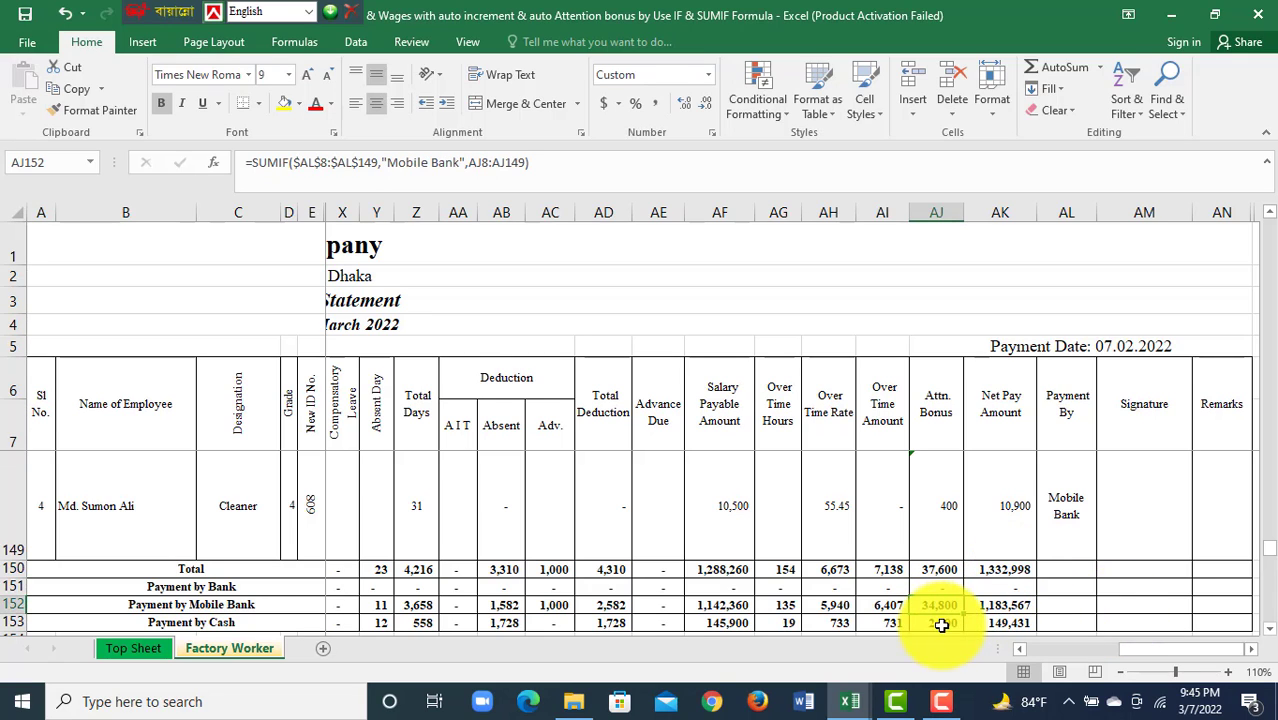
{"action": "left_click_drag", "start_coordinate": [938, 570], "coordinate": [939, 604]}
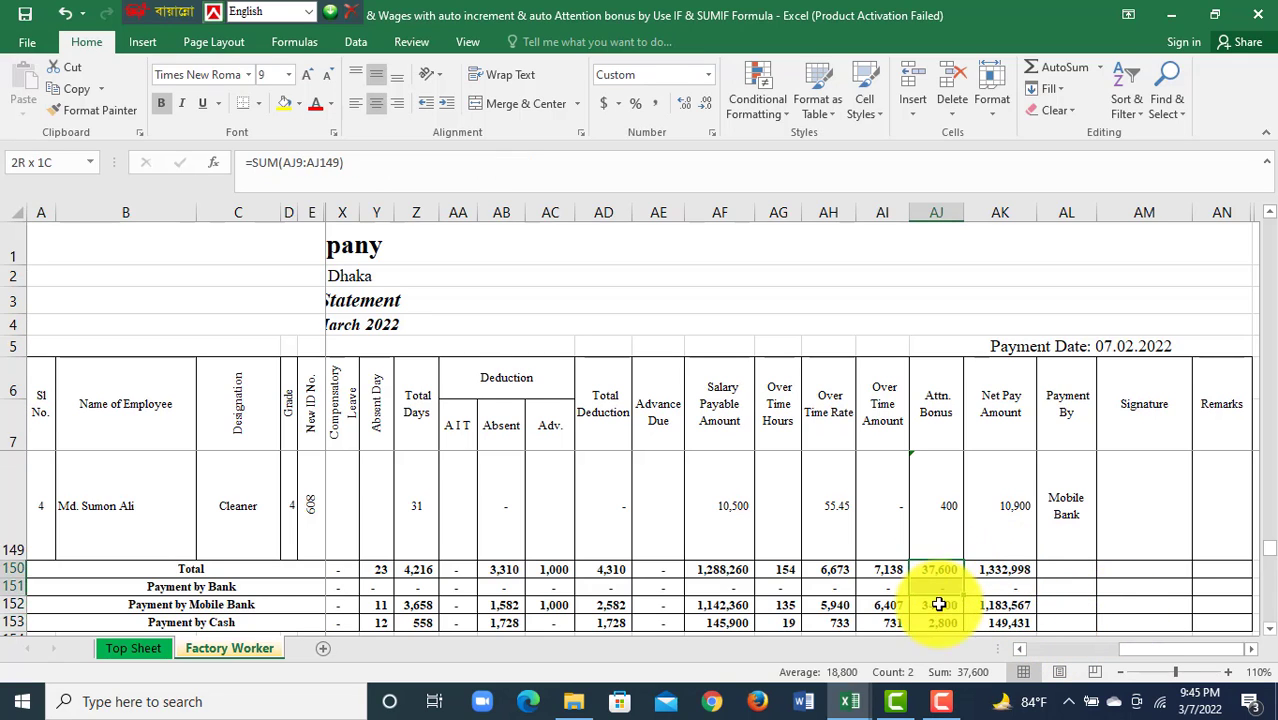
{"action": "left_click_drag", "start_coordinate": [1005, 569], "coordinate": [1010, 621]}
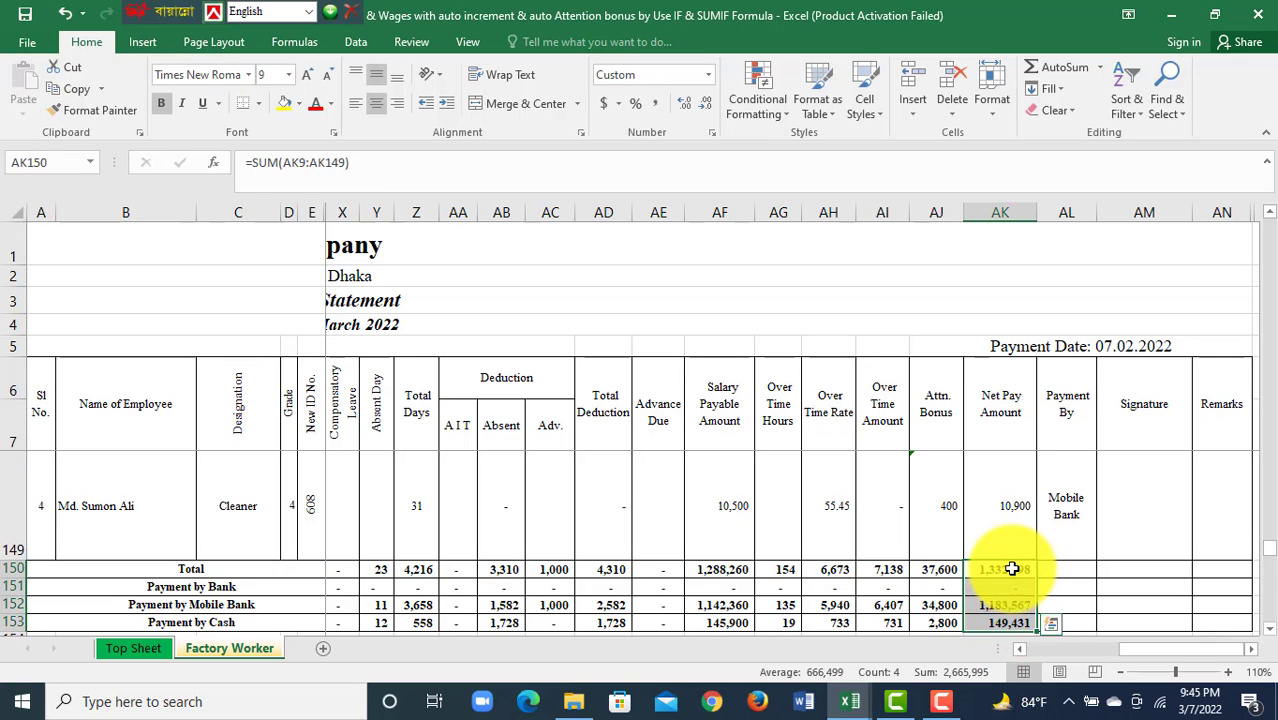
{"action": "left_click", "coordinate": [1012, 568]}
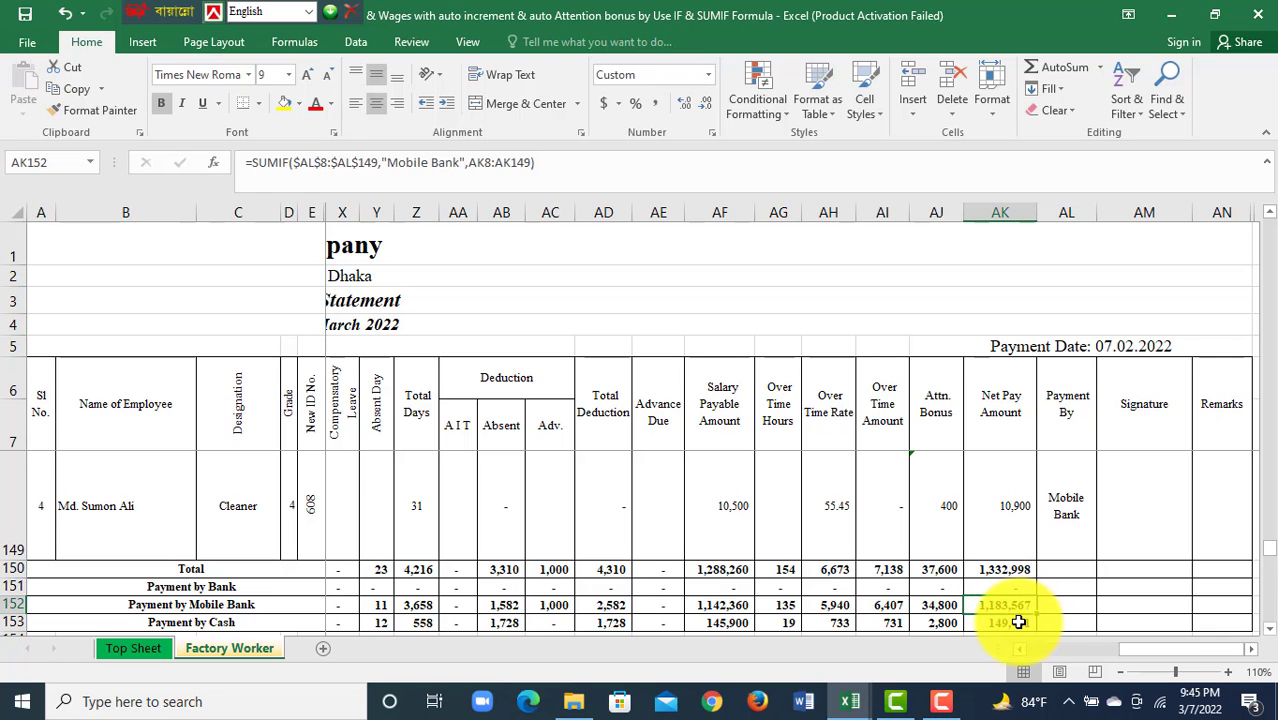
{"action": "left_click", "coordinate": [1045, 495]}
{"action": "left_click_drag", "start_coordinate": [1272, 556], "coordinate": [1272, 213]}
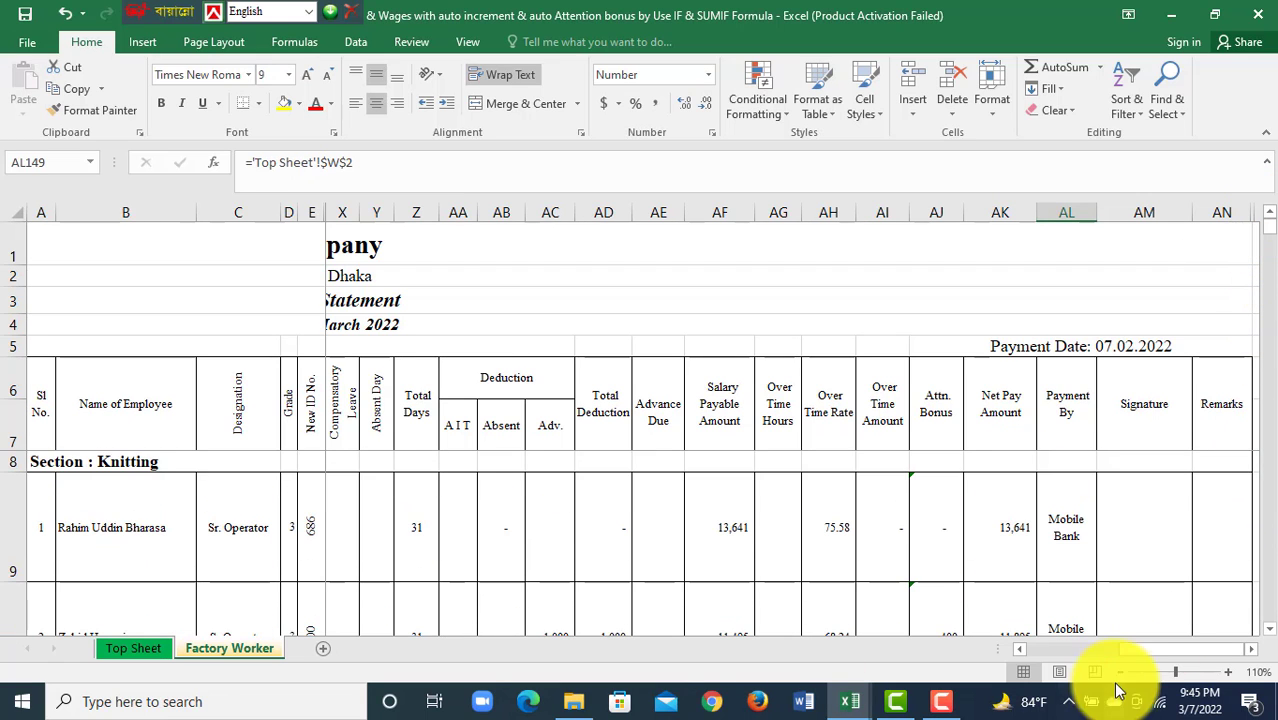
Step: Unhide the hidden columns F to I by selecting columns C:K
{"action": "left_click_drag", "start_coordinate": [1163, 651], "coordinate": [1050, 651]}
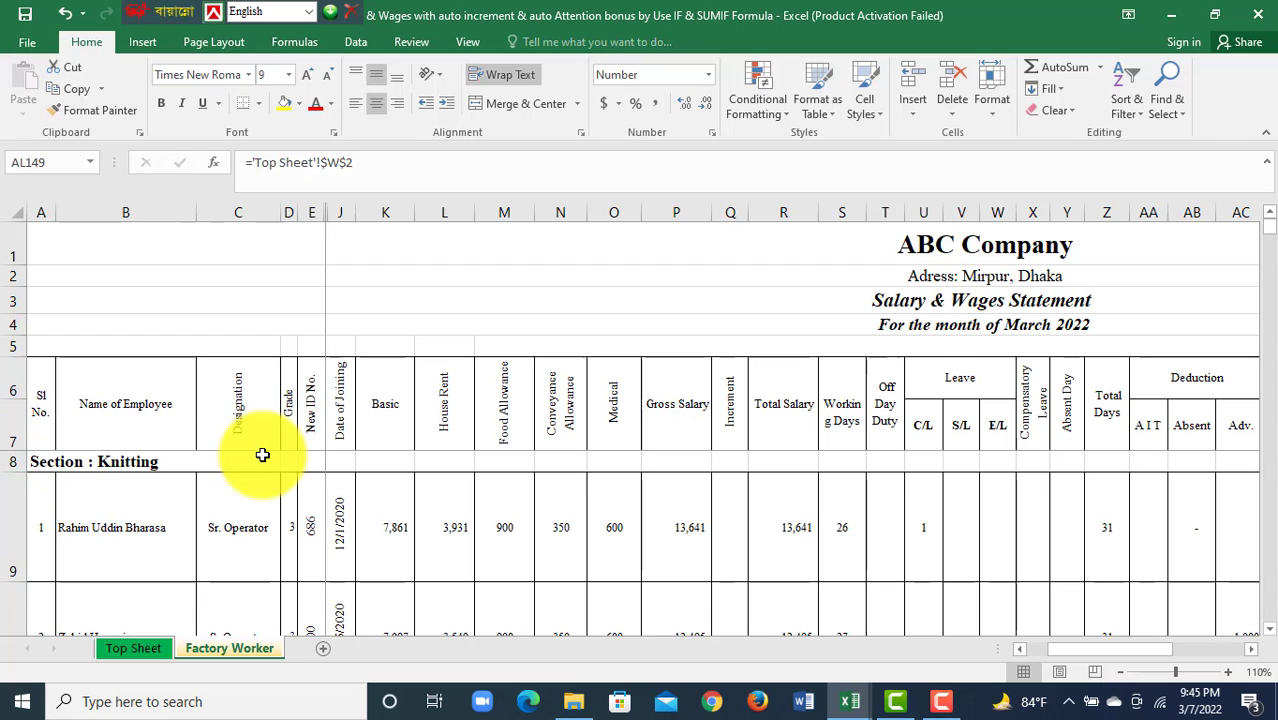
{"action": "left_click_drag", "start_coordinate": [265, 212], "coordinate": [373, 209]}
{"action": "right_click", "coordinate": [373, 209]}
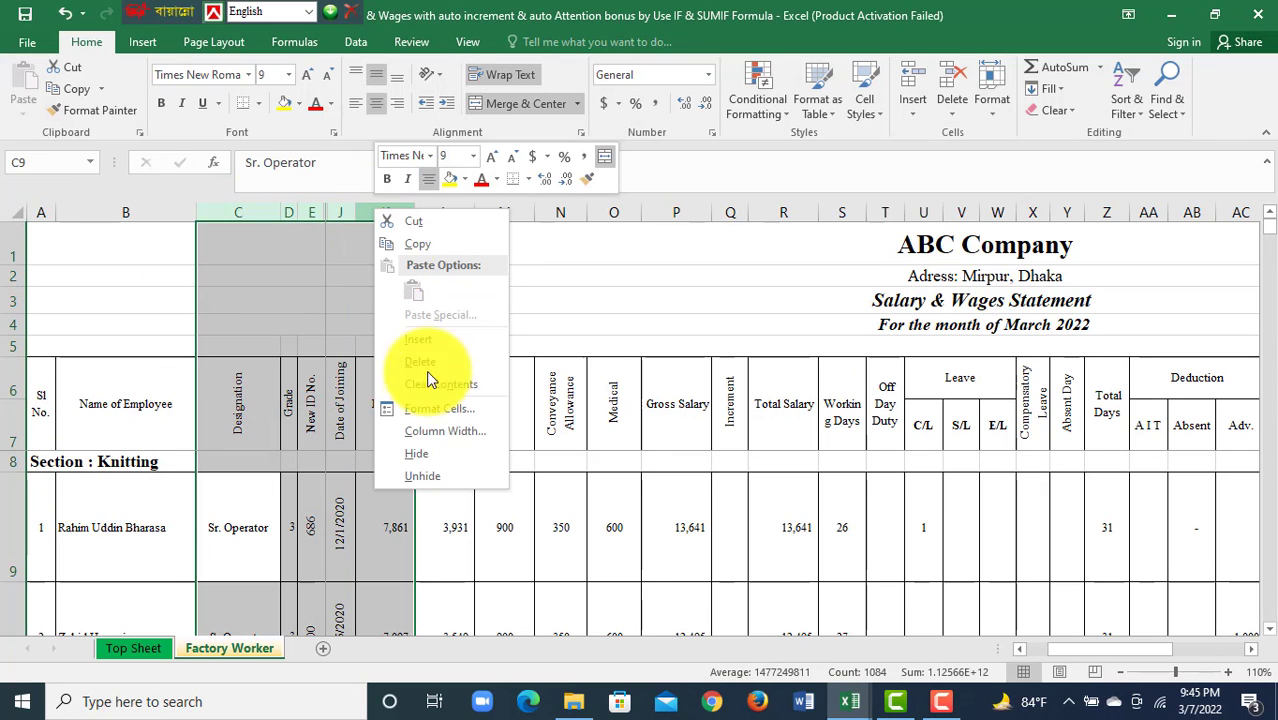
{"action": "left_click", "coordinate": [445, 478]}
{"action": "left_click", "coordinate": [585, 533]}
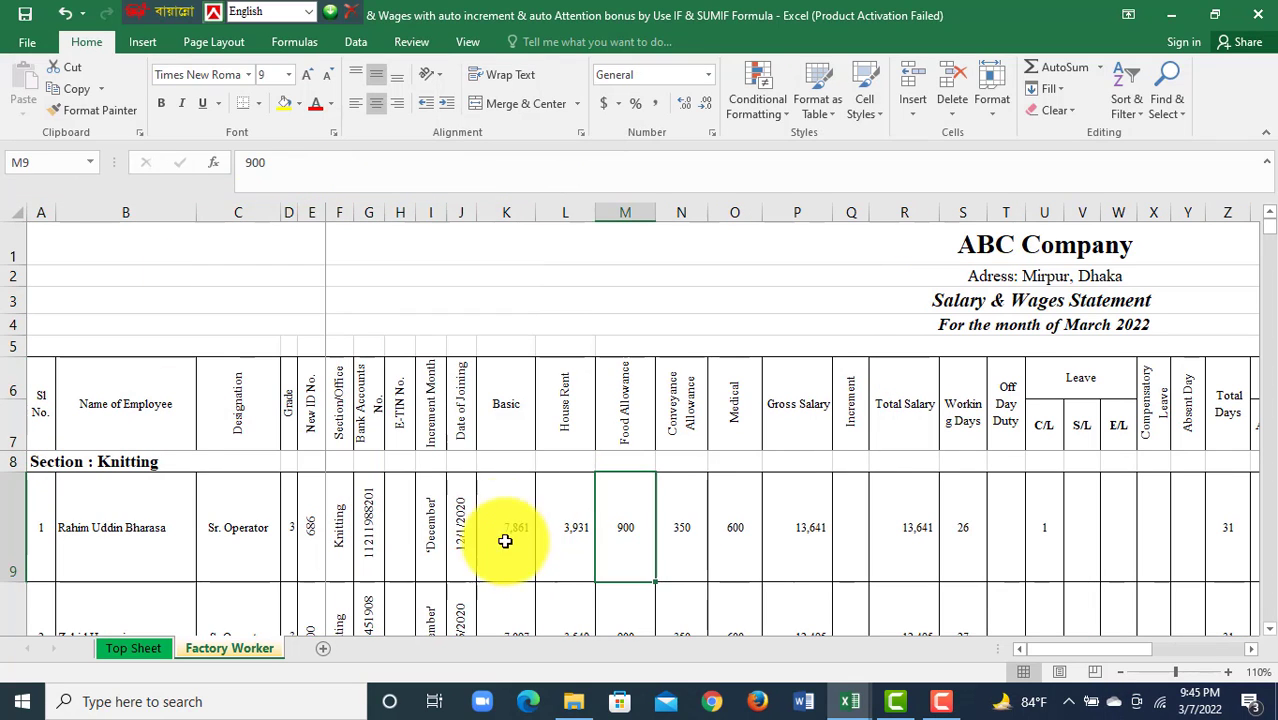
Step: Inspect the Increment Month formula in I9 and bank account in G9, then select columns F:I
{"action": "left_click", "coordinate": [426, 506]}
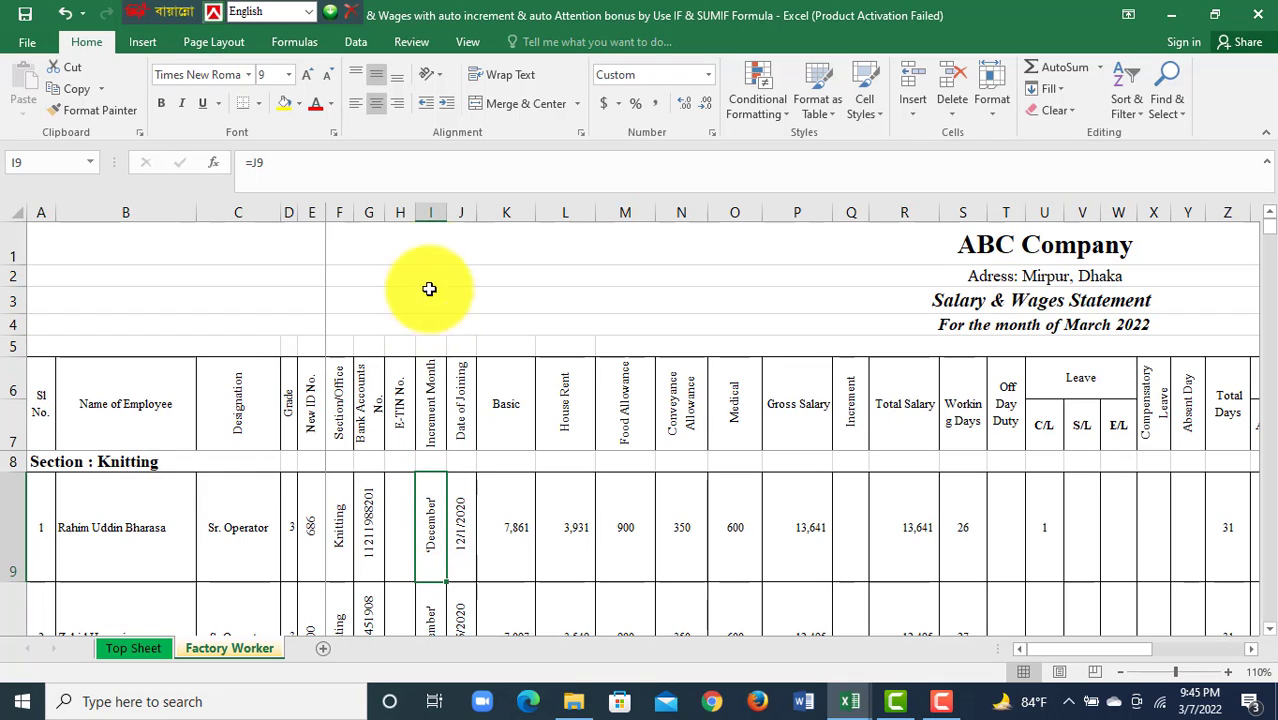
{"action": "left_click", "coordinate": [430, 212]}
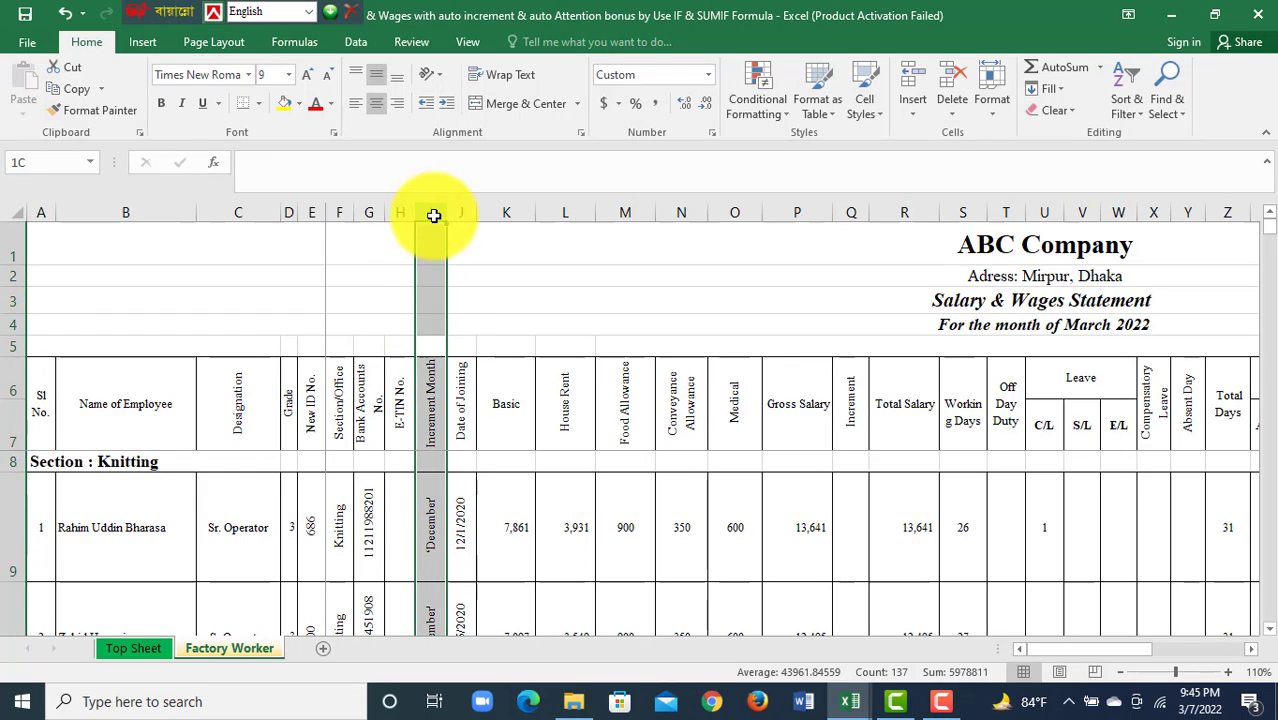
{"action": "left_click", "coordinate": [367, 413]}
{"action": "left_click", "coordinate": [366, 518]}
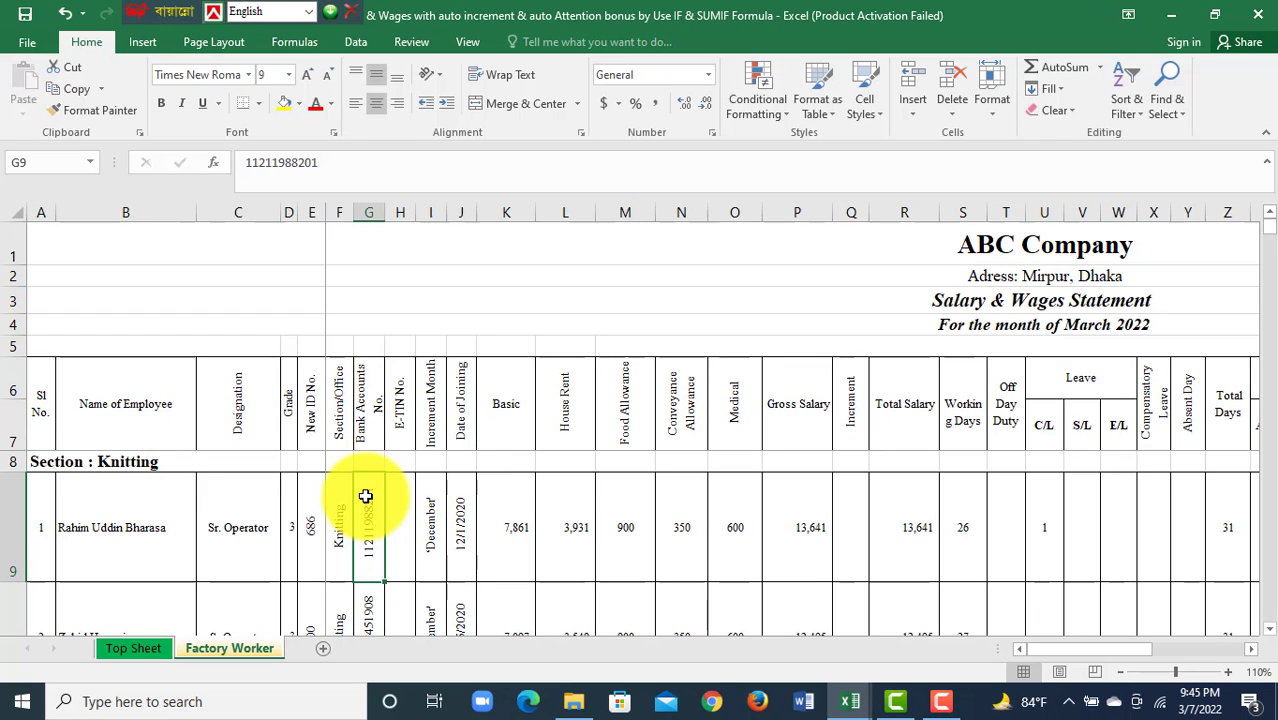
{"action": "left_click_drag", "start_coordinate": [429, 212], "coordinate": [342, 212]}
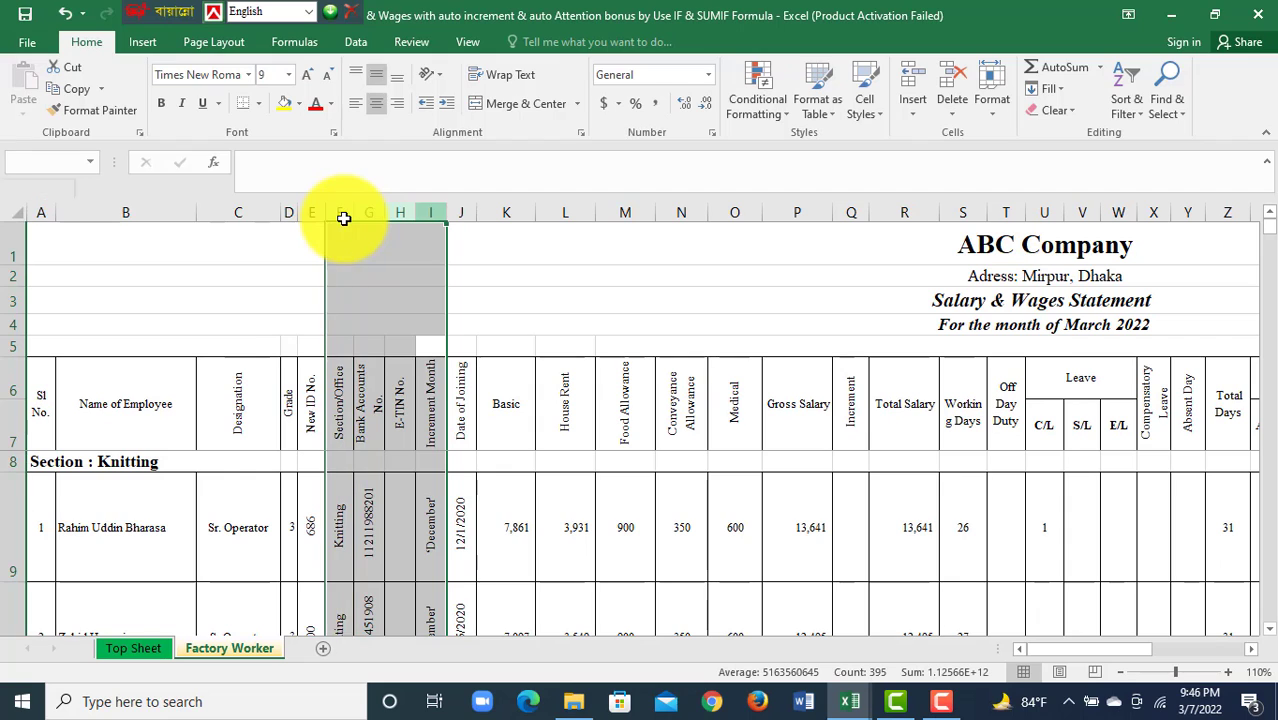
Step: Group columns F:I from the Data tab, collapse the group, then expand it again
{"action": "left_click", "coordinate": [355, 42]}
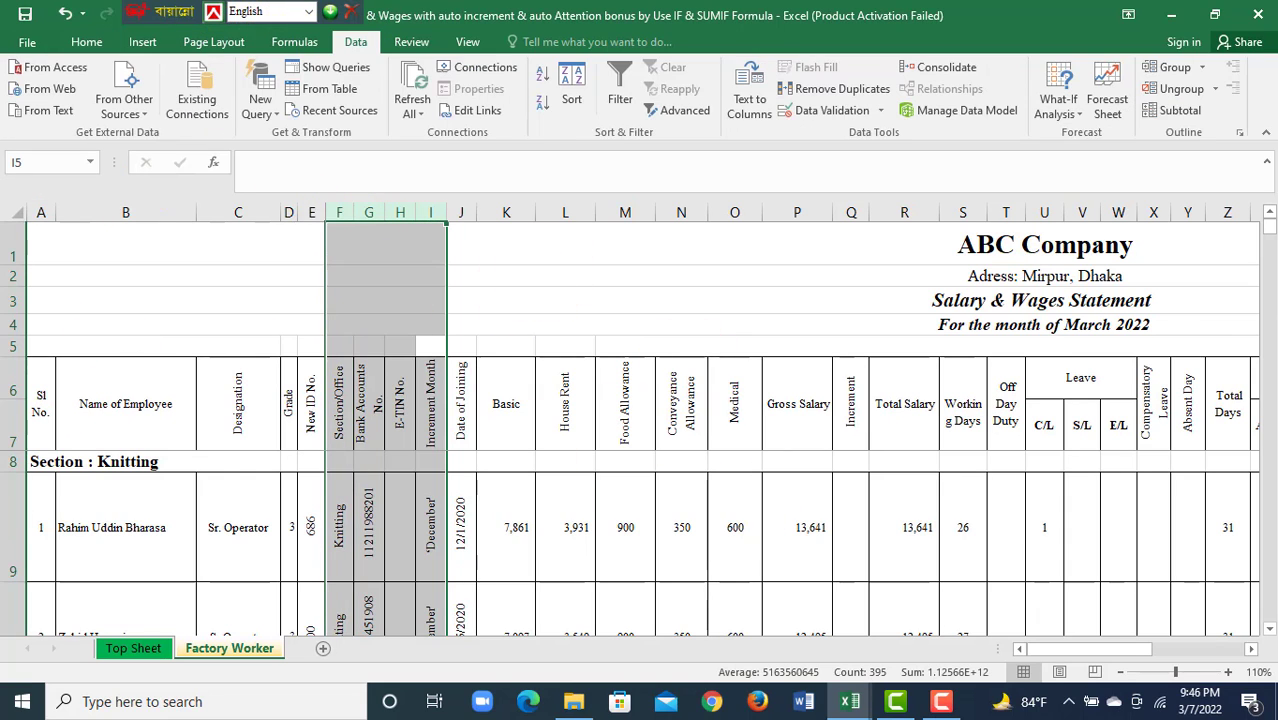
{"action": "left_click", "coordinate": [1202, 66]}
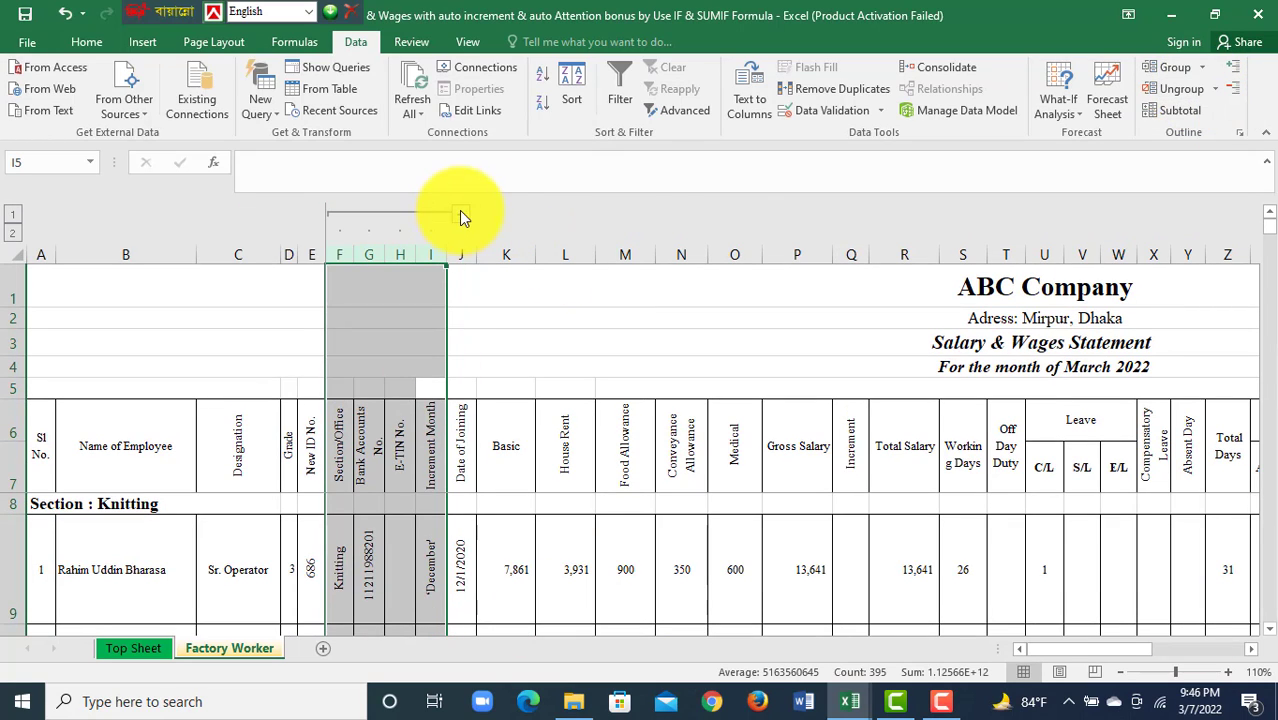
{"action": "left_click", "coordinate": [461, 217]}
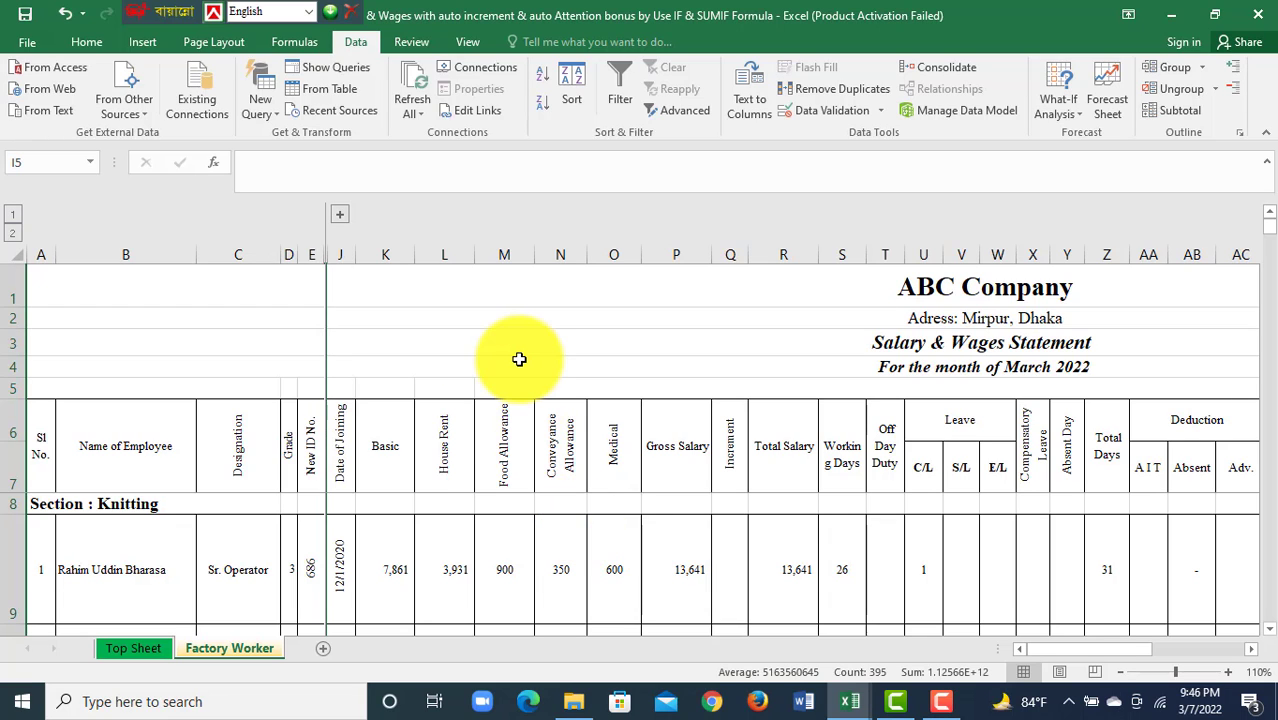
{"action": "left_click", "coordinate": [341, 216]}
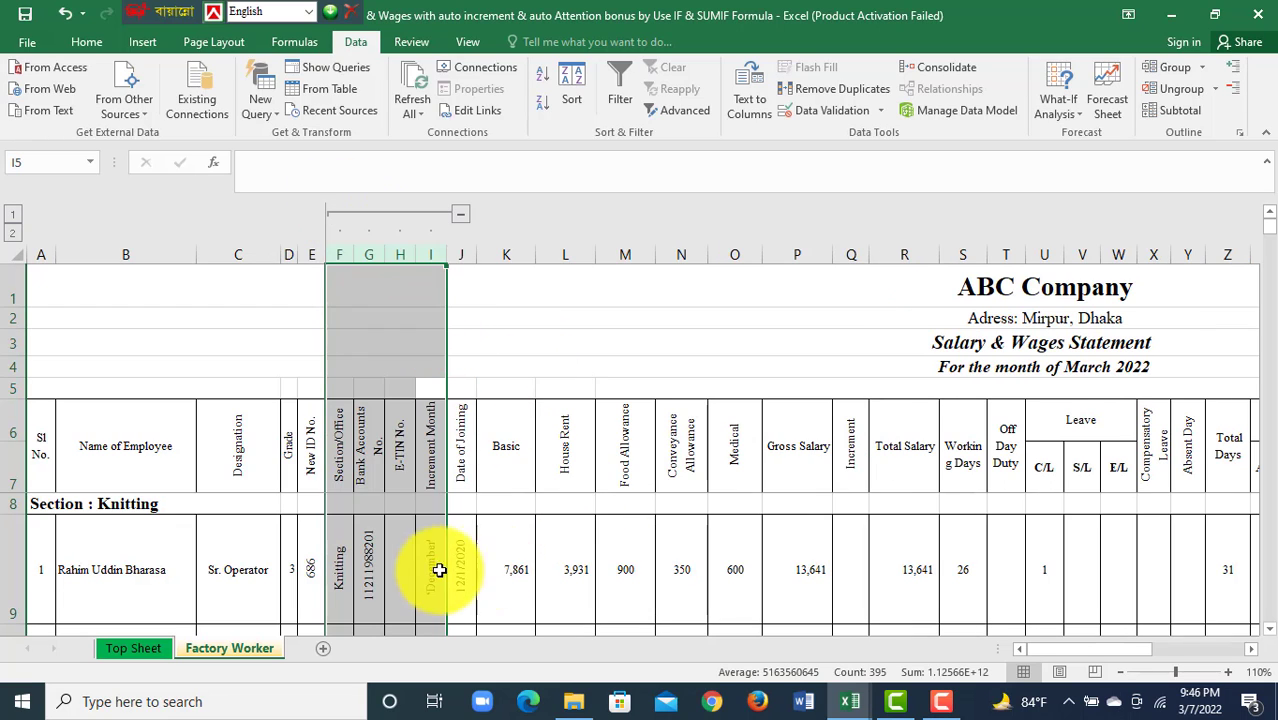
{"action": "left_click", "coordinate": [430, 565]}
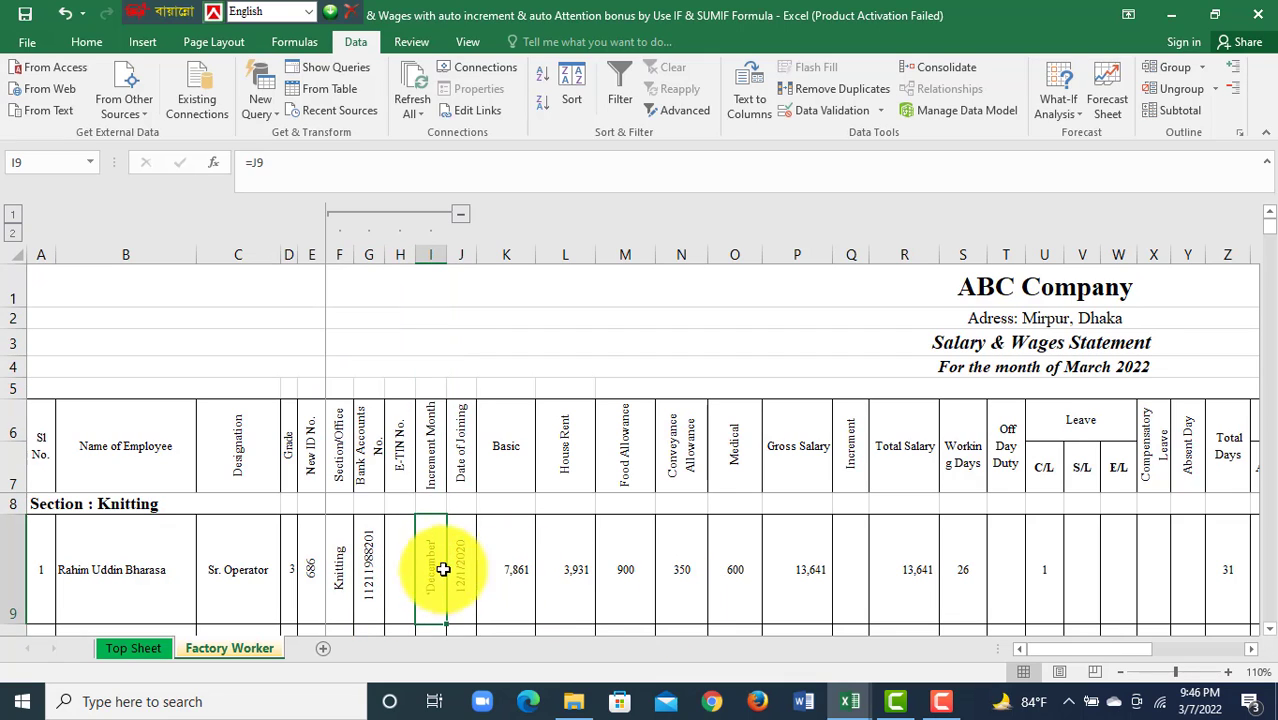
Step: Clear the Increment Month formulas in I9 and I10 and save the workbook
{"action": "key", "text": "Delete"}
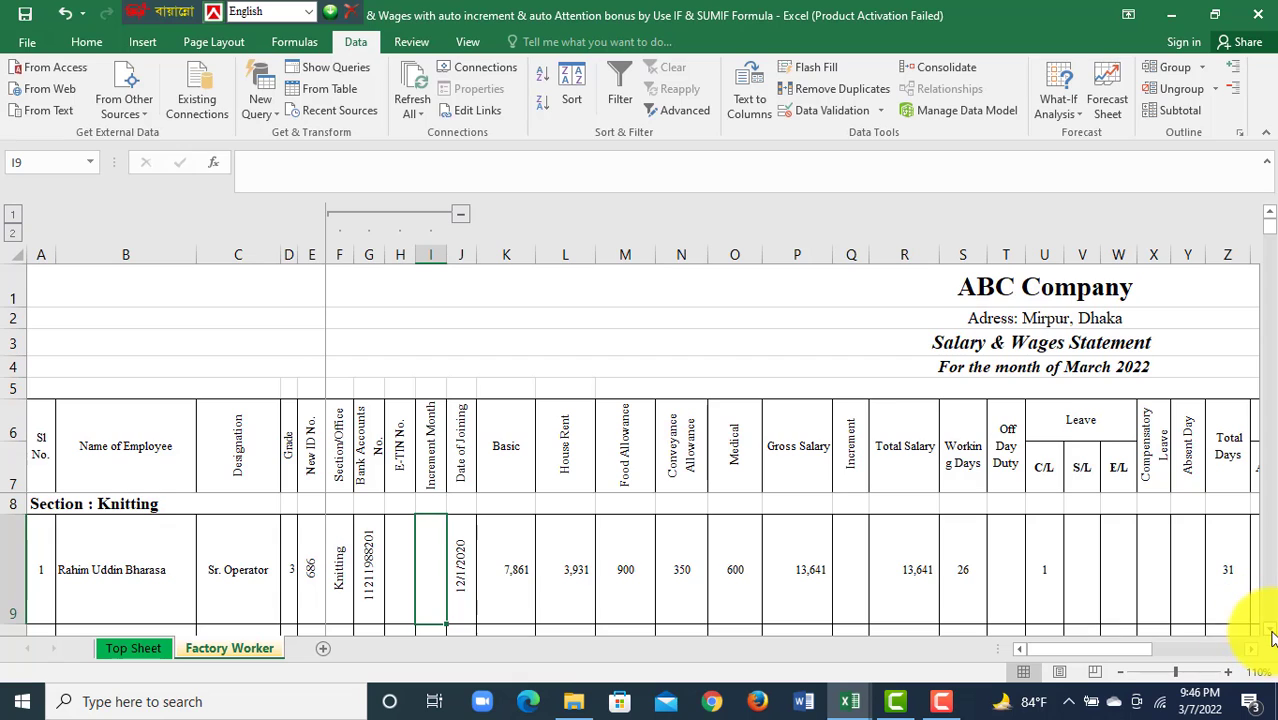
{"action": "left_click", "coordinate": [1266, 628]}
{"action": "left_click", "coordinate": [428, 542]}
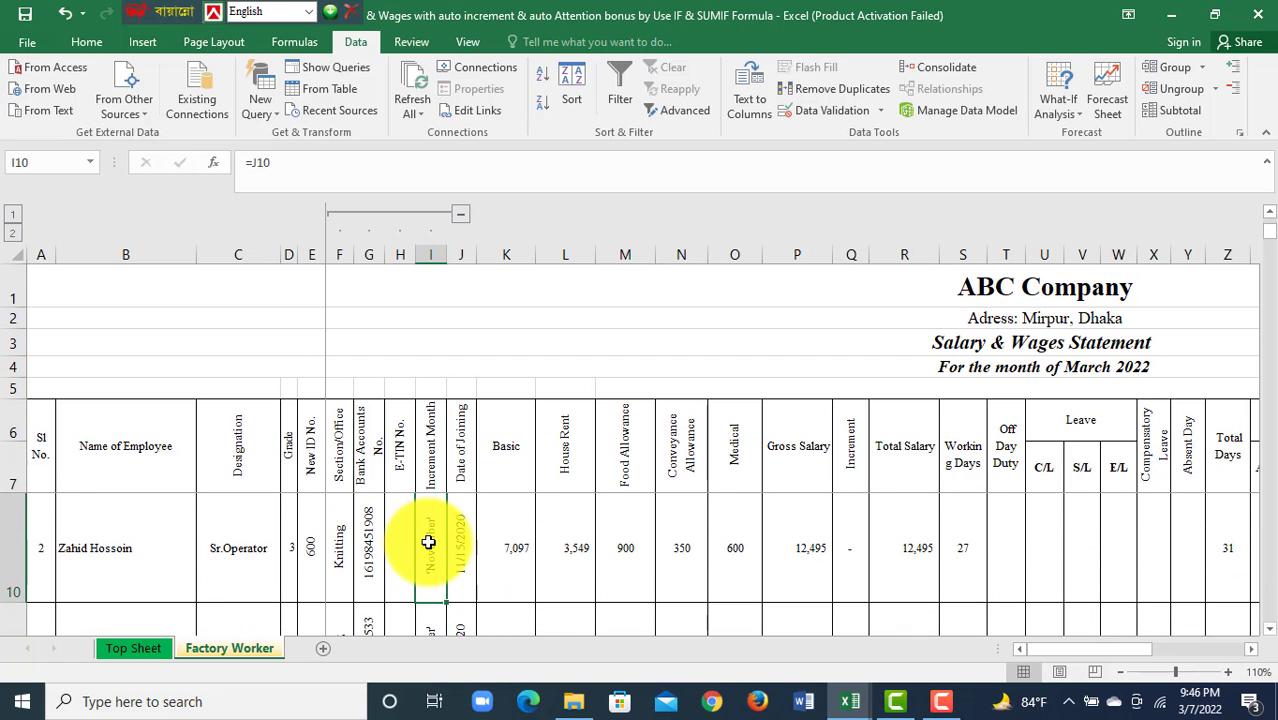
{"action": "key", "text": "Delete"}
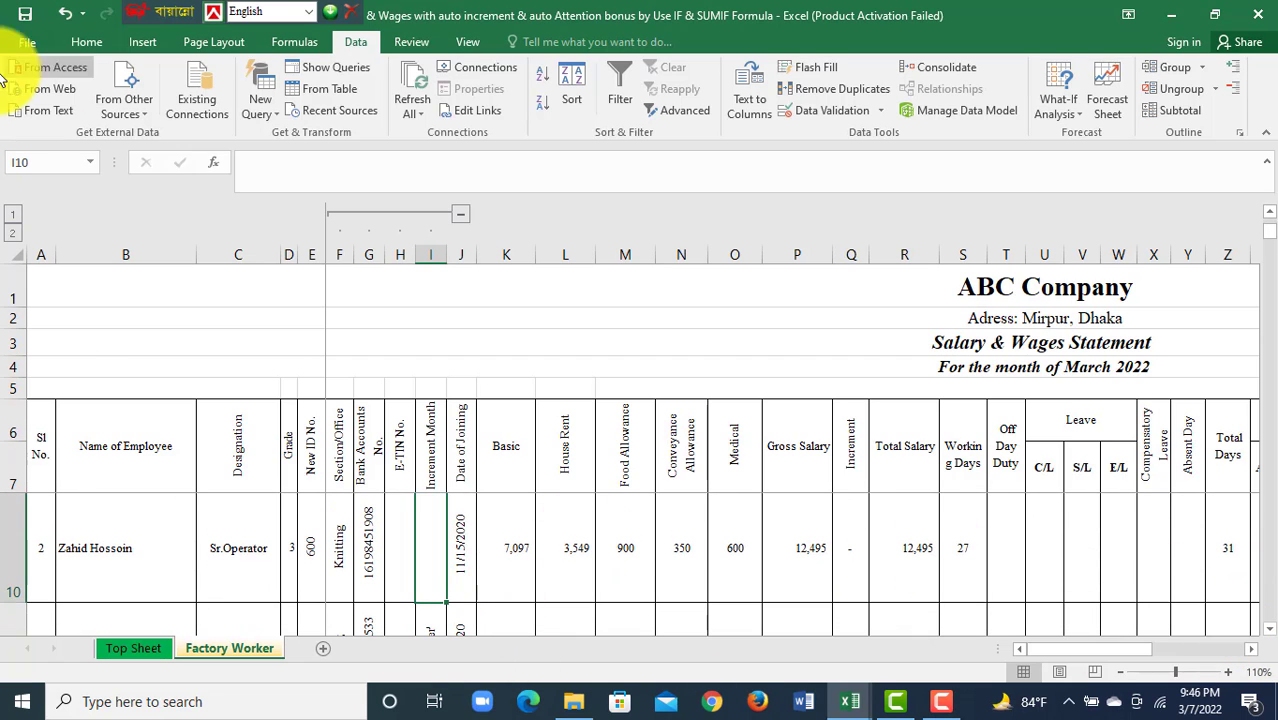
{"action": "left_click", "coordinate": [25, 14]}
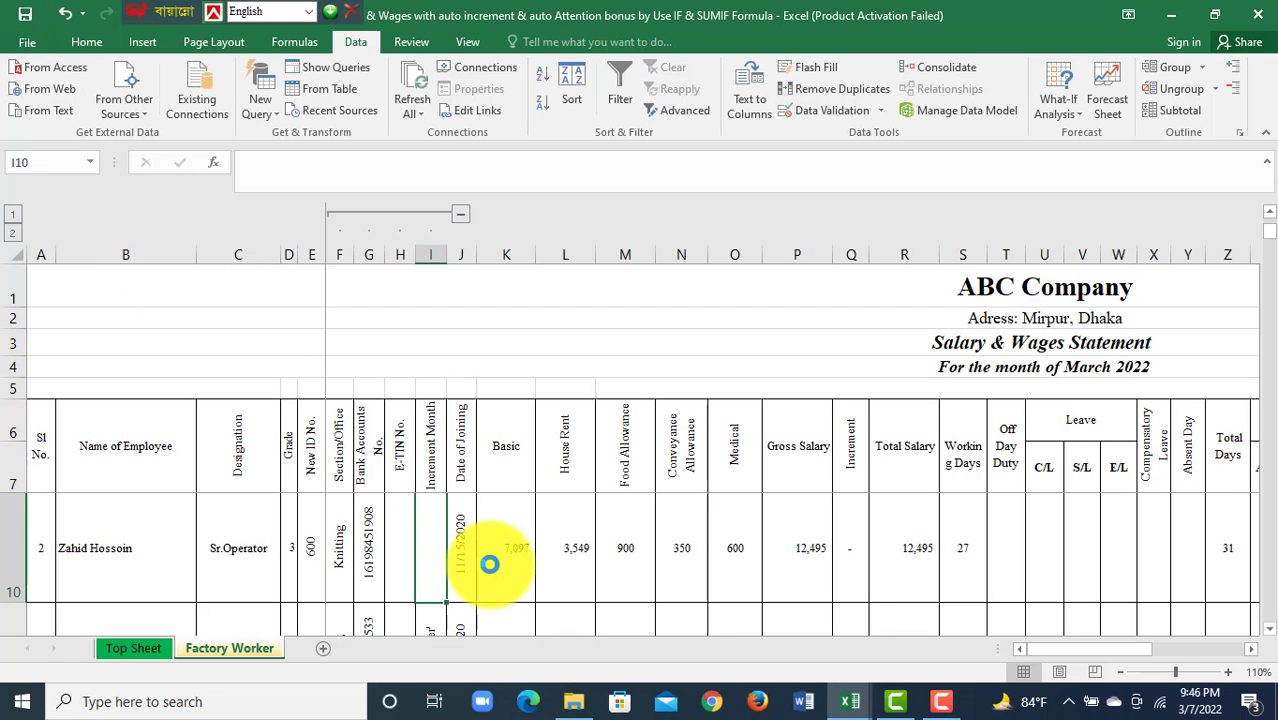
Step: Enter =J9 in I9 and fill it down through row 12
{"action": "scroll", "coordinate": [414, 522], "scroll_direction": "up", "scroll_amount": 1}
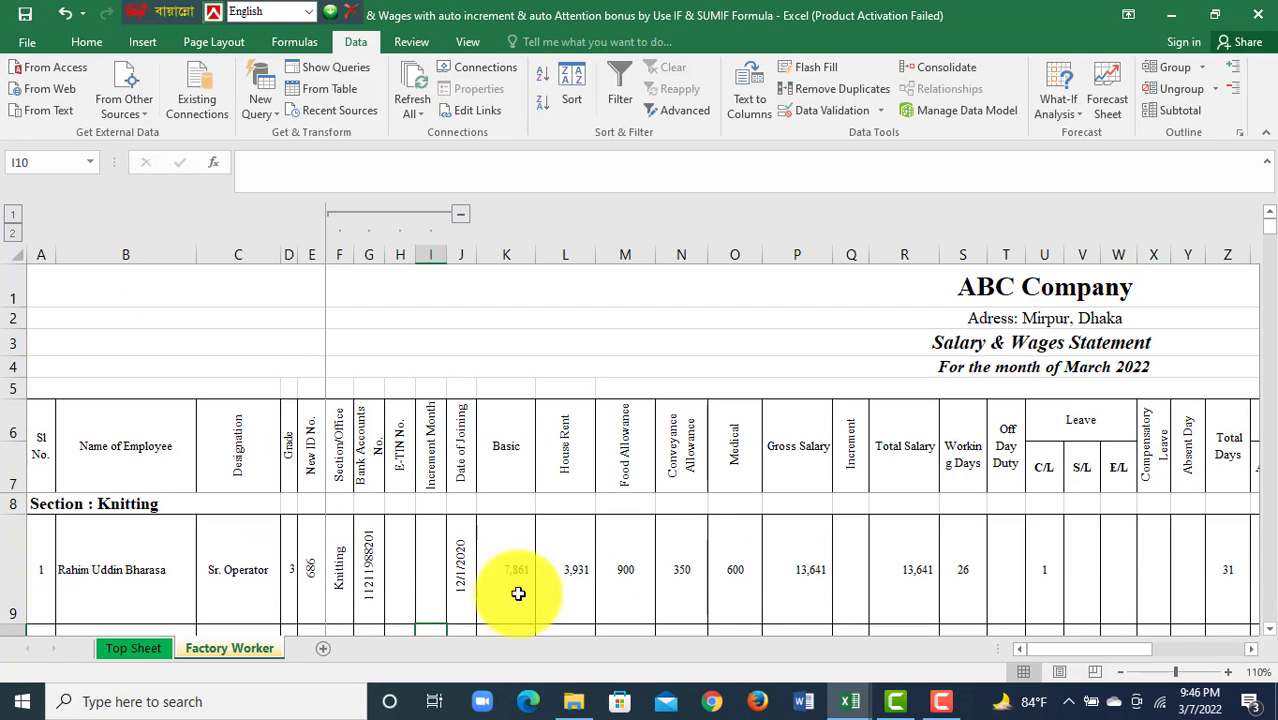
{"action": "left_click", "coordinate": [462, 556]}
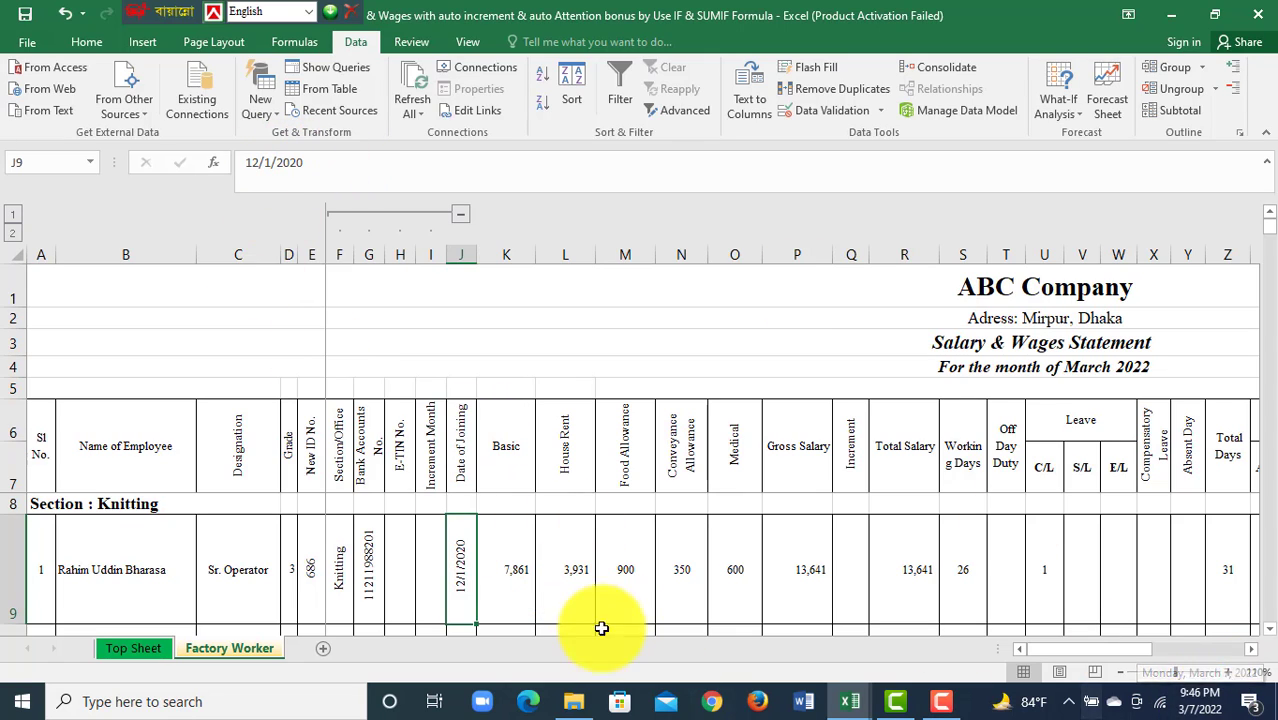
{"action": "left_click", "coordinate": [437, 558]}
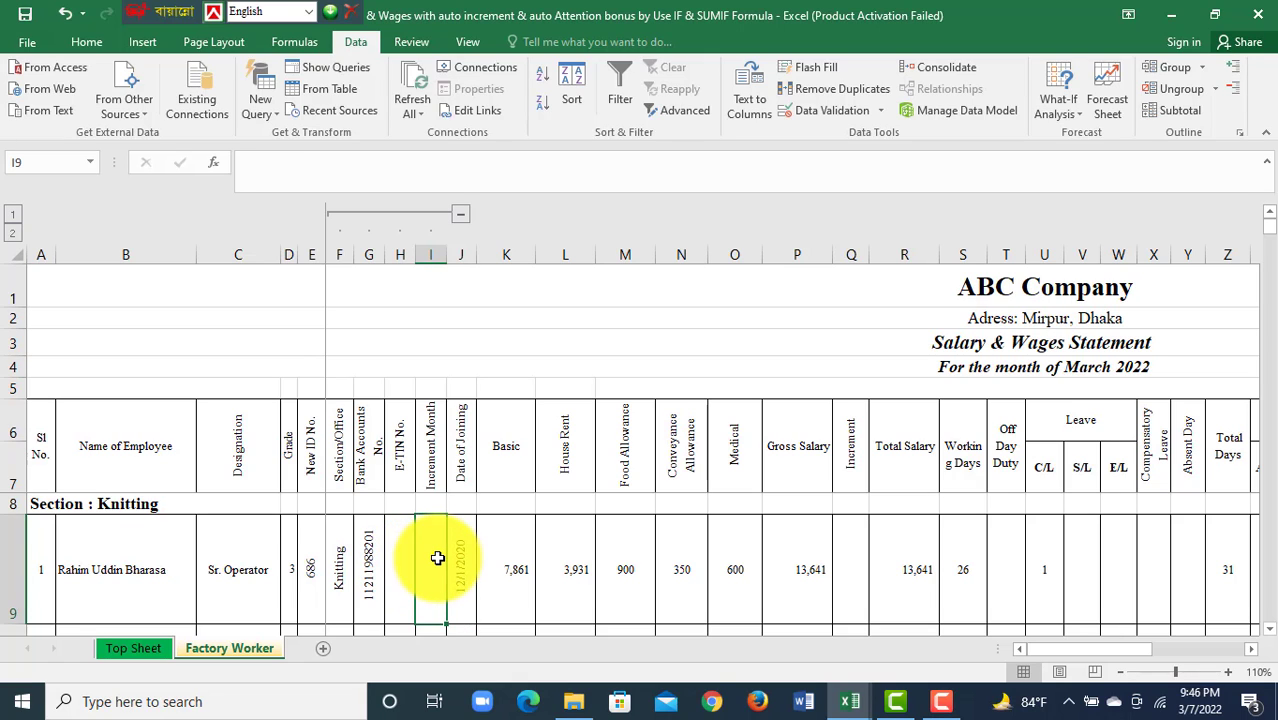
{"action": "left_click", "coordinate": [86, 42]}
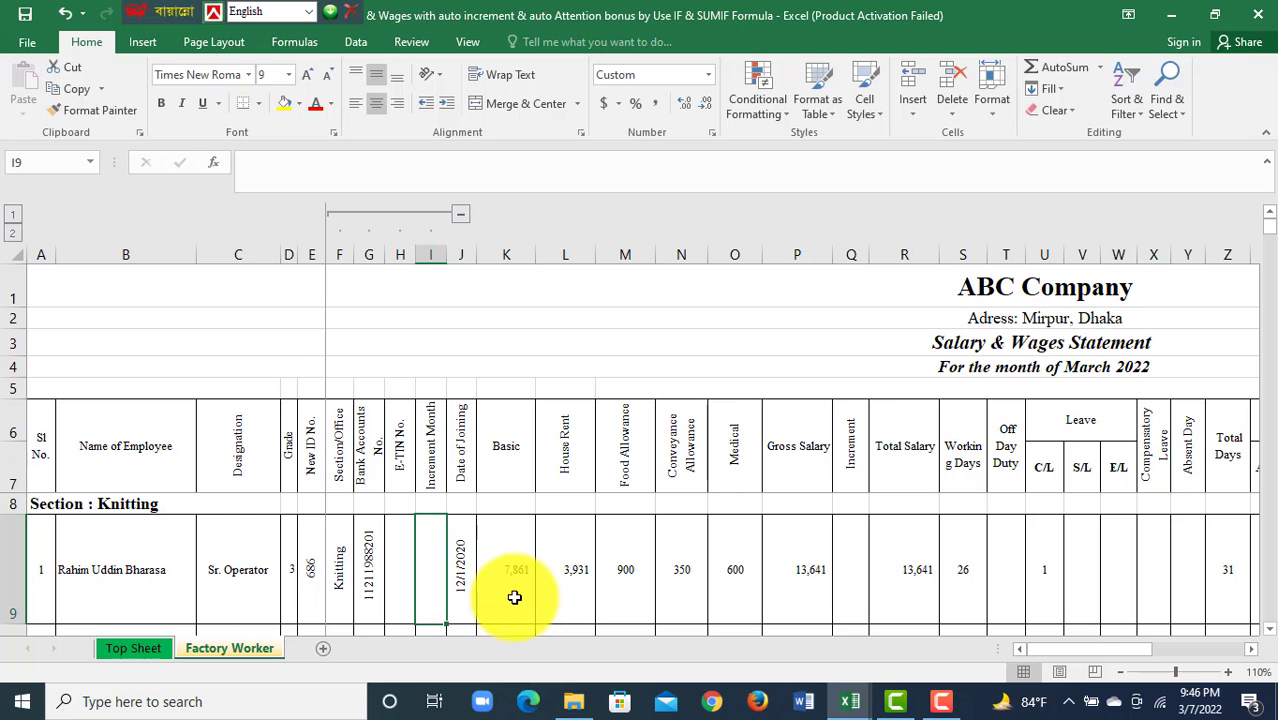
{"action": "type", "text": "=J9"}
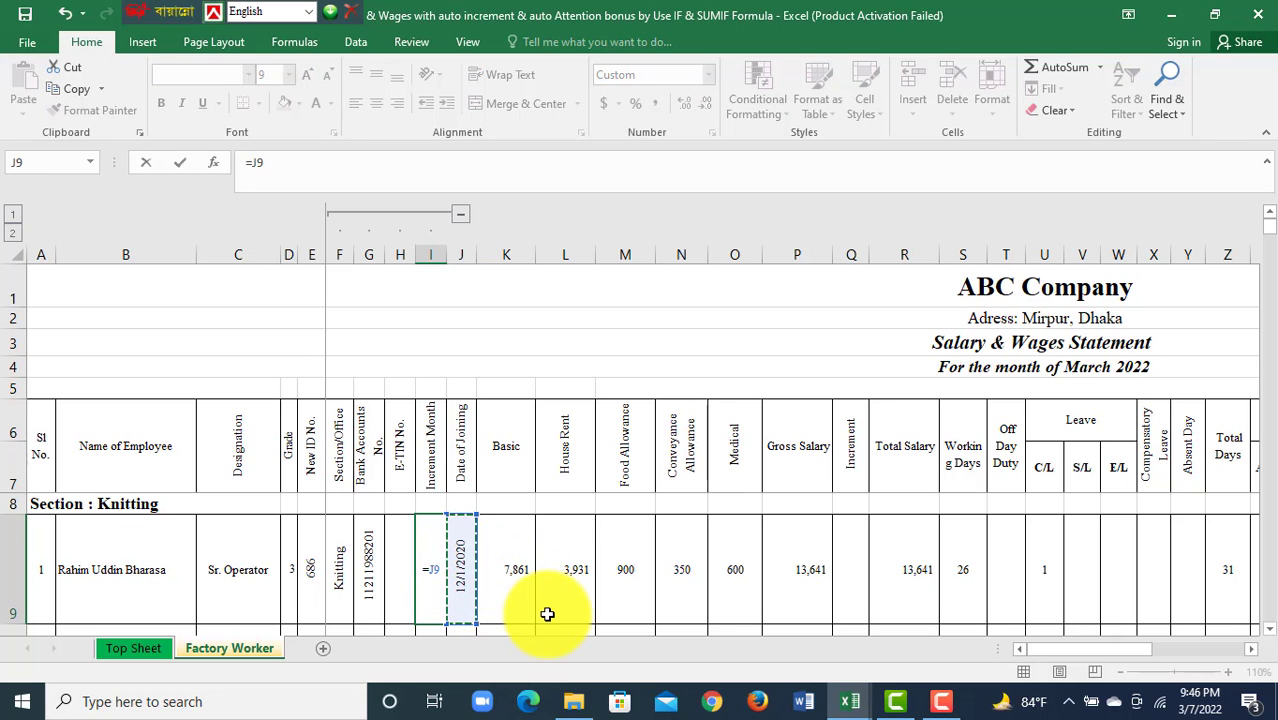
{"action": "key", "text": "Return"}
{"action": "scroll", "coordinate": [543, 616], "scroll_direction": "down", "scroll_amount": 1}
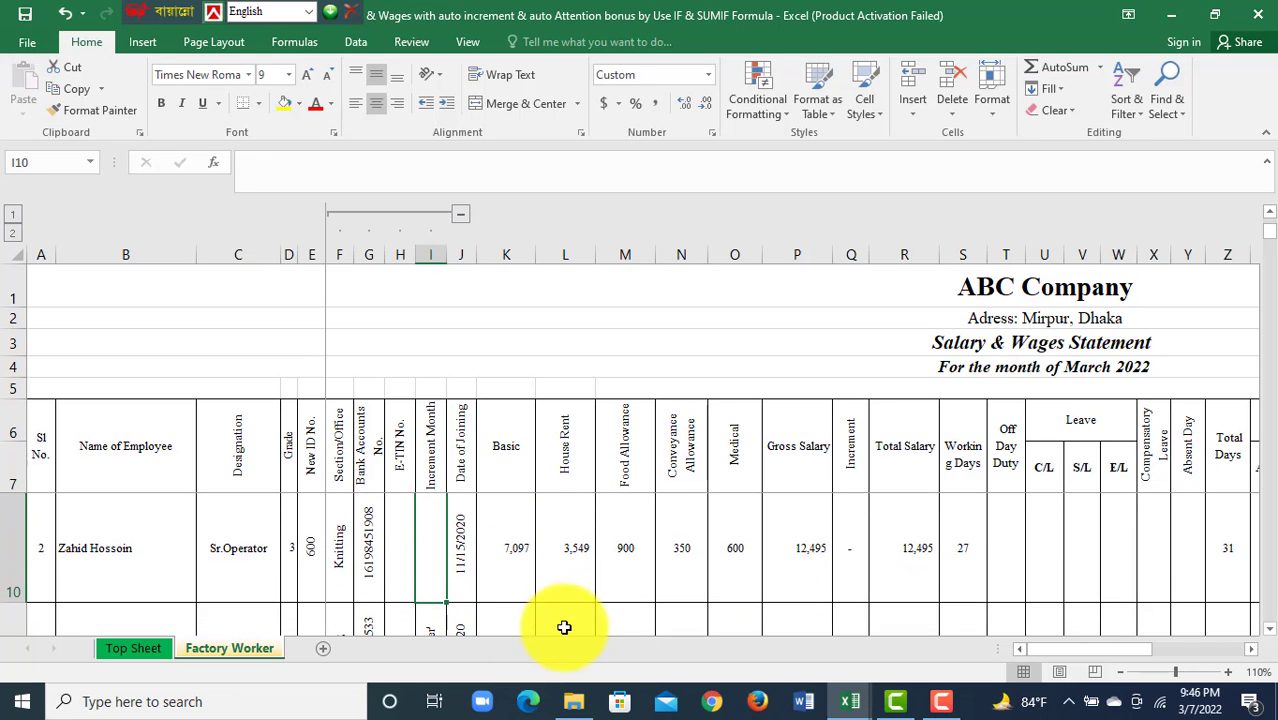
{"action": "left_click", "coordinate": [1266, 212]}
{"action": "left_click", "coordinate": [434, 543]}
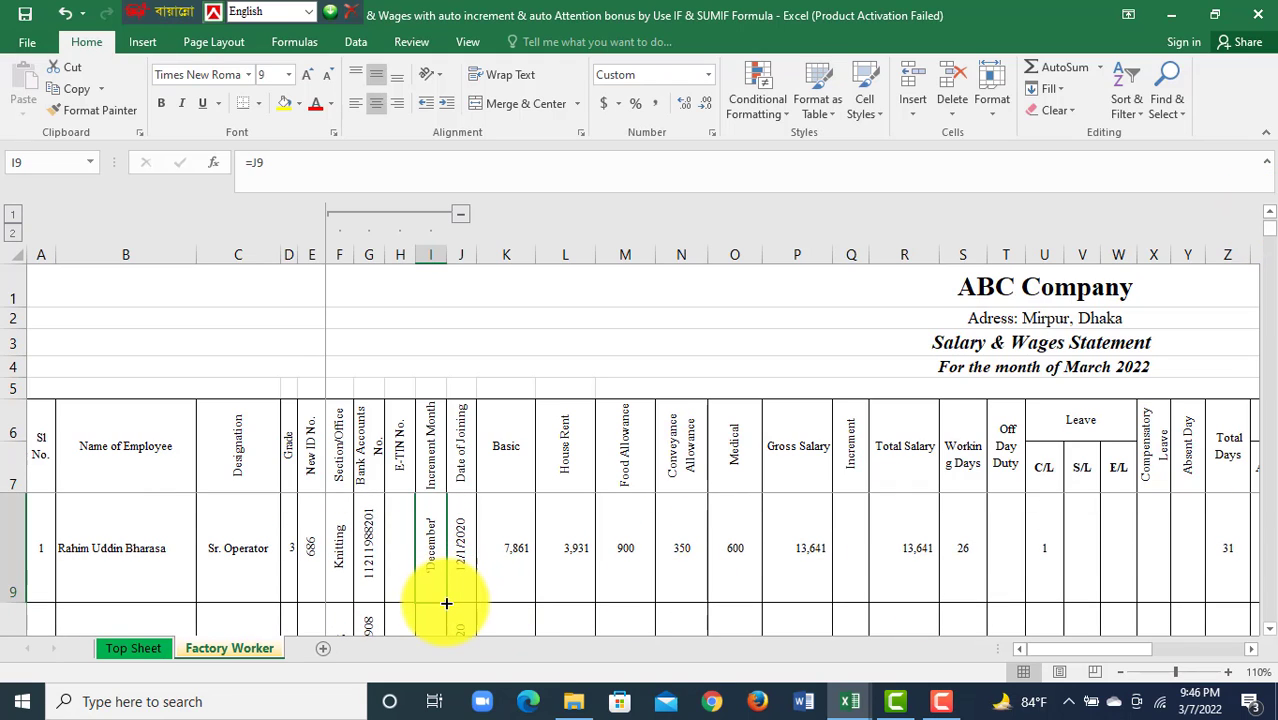
{"action": "left_click_drag", "start_coordinate": [447, 610], "coordinate": [449, 587]}
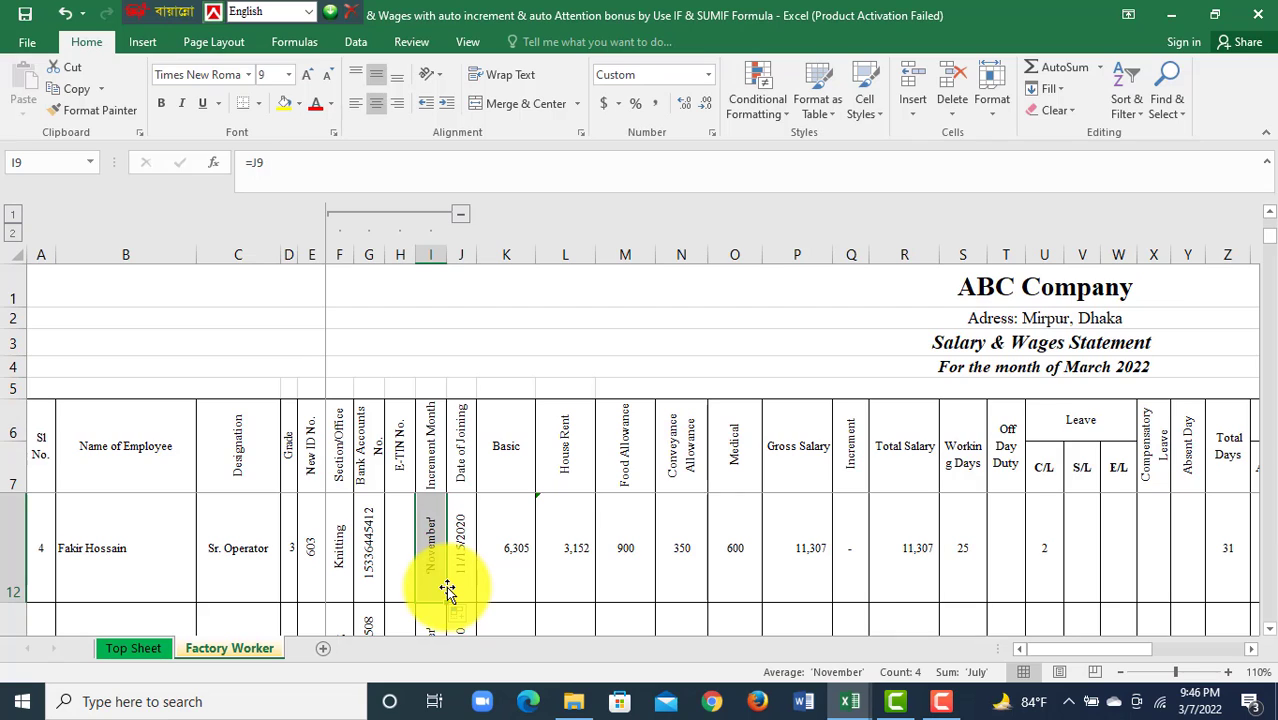
{"action": "scroll", "coordinate": [447, 590], "scroll_direction": "up", "scroll_amount": 2}
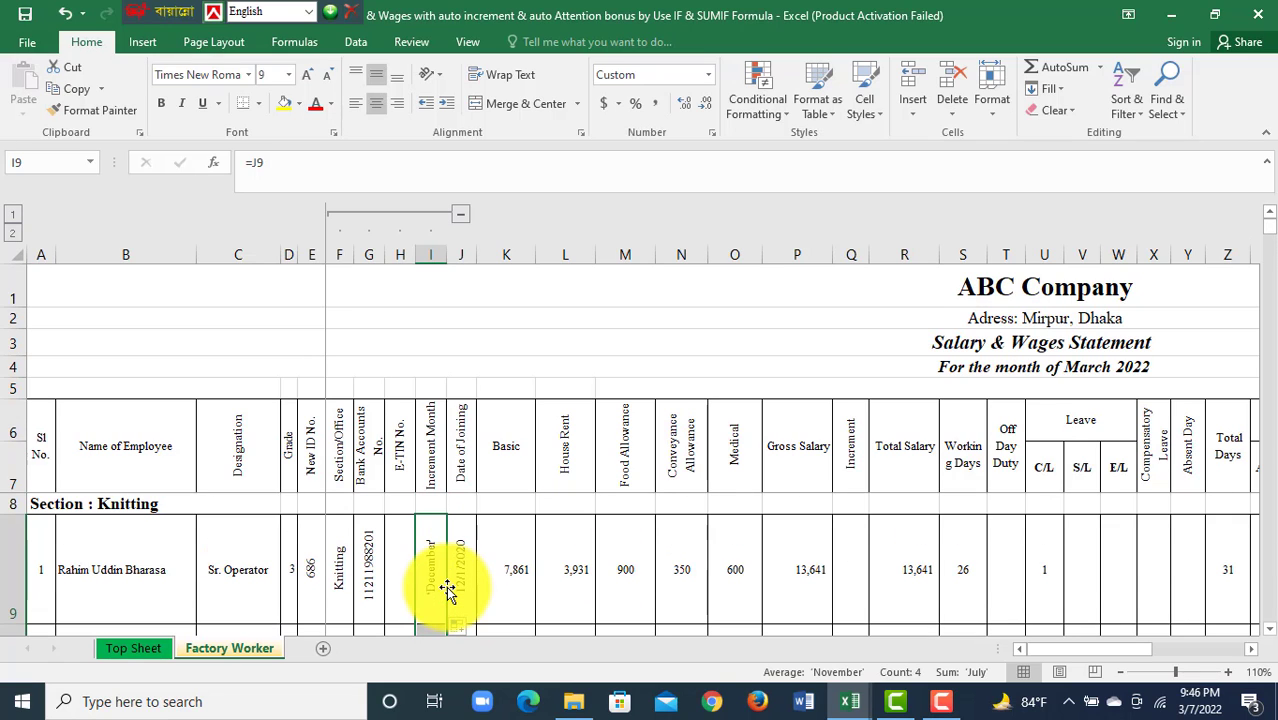
Step: Save the Salary & Wages workbook, review the filled Increment Month column, and save again
{"action": "left_click", "coordinate": [25, 14]}
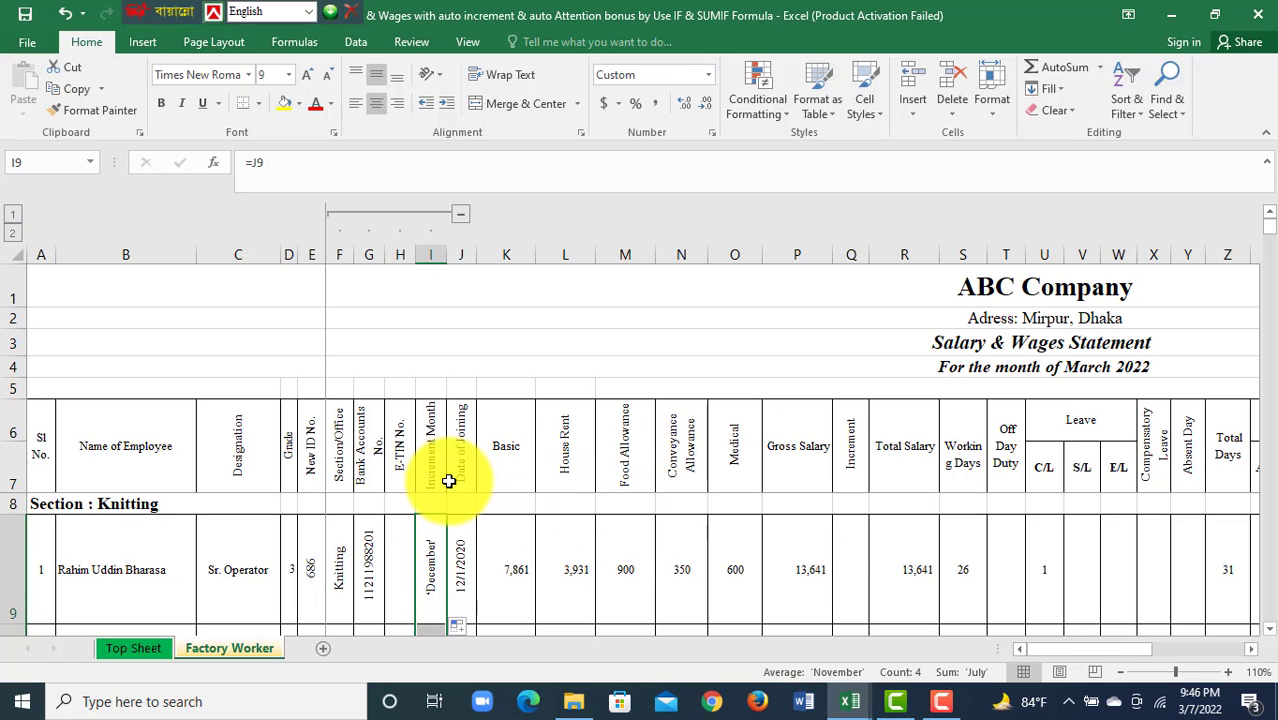
{"action": "scroll", "coordinate": [432, 519], "scroll_direction": "down", "scroll_amount": 3}
{"action": "scroll", "coordinate": [433, 535], "scroll_direction": "down", "scroll_amount": 3}
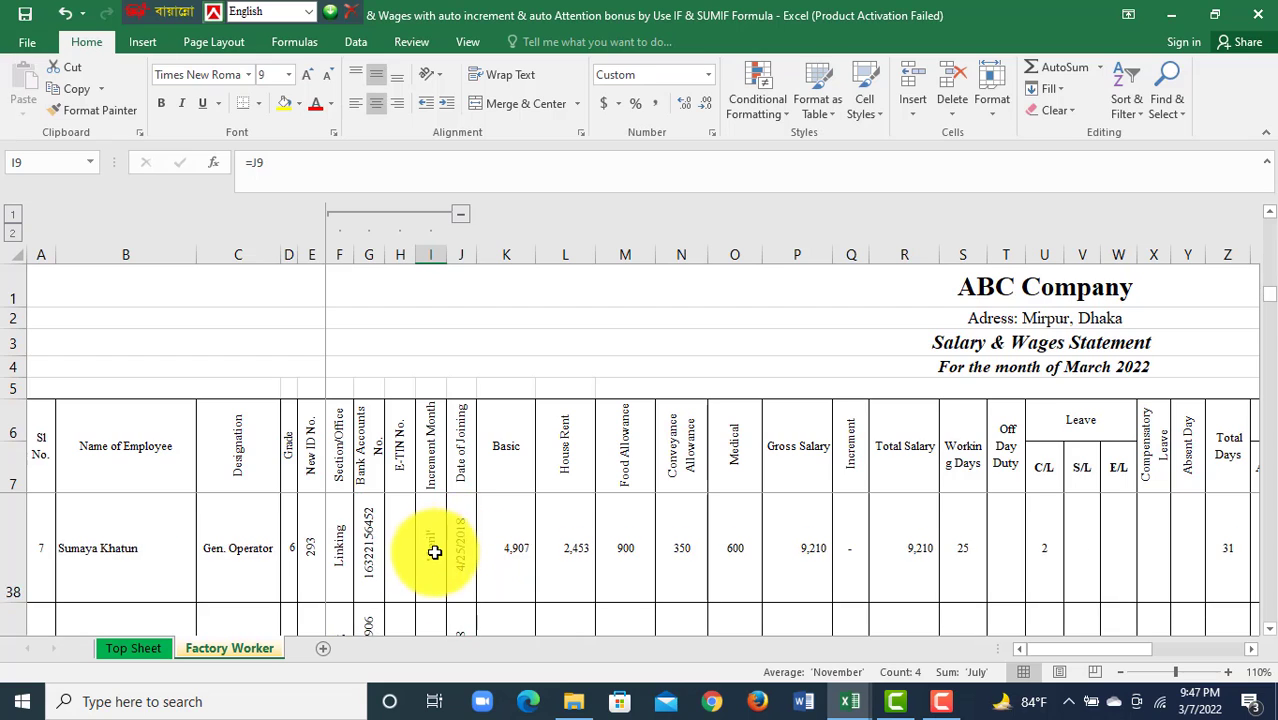
{"action": "scroll", "coordinate": [436, 553], "scroll_direction": "down", "scroll_amount": 3}
{"action": "scroll", "coordinate": [436, 553], "scroll_direction": "down", "scroll_amount": 3}
{"action": "scroll", "coordinate": [436, 553], "scroll_direction": "up", "scroll_amount": 5}
{"action": "scroll", "coordinate": [436, 553], "scroll_direction": "up", "scroll_amount": 3}
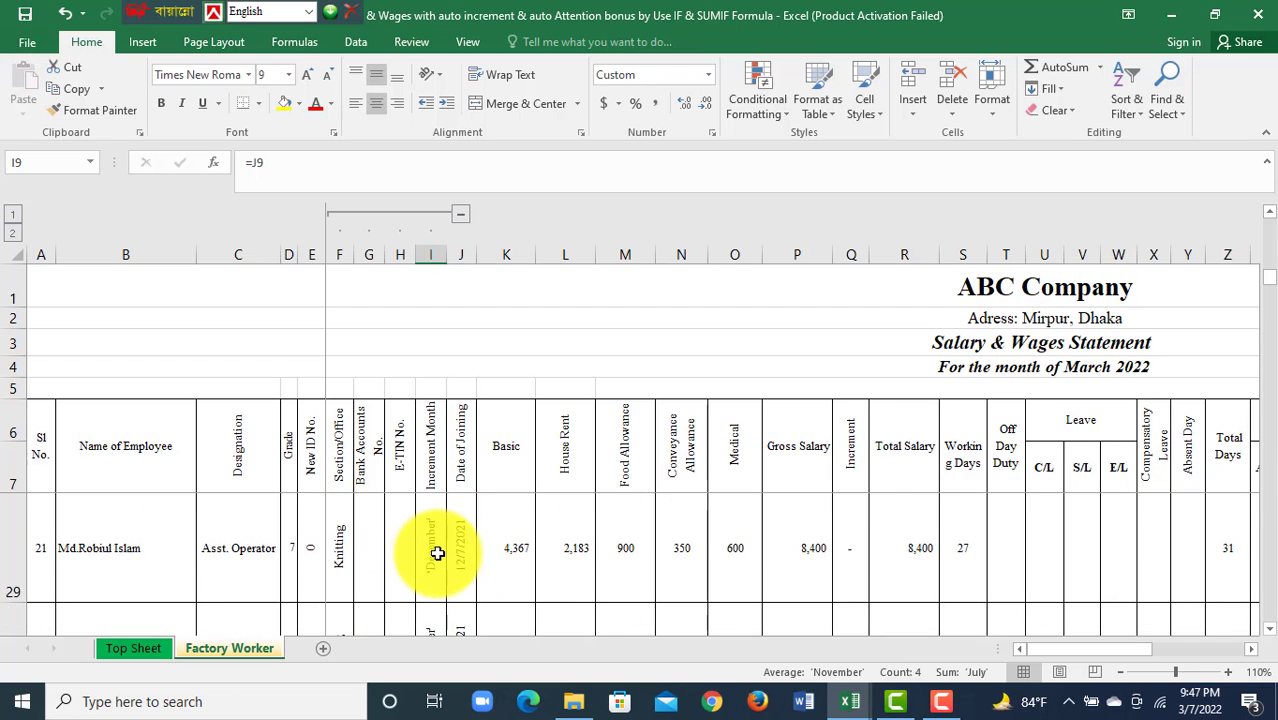
{"action": "scroll", "coordinate": [437, 553], "scroll_direction": "up", "scroll_amount": 10}
{"action": "left_click", "coordinate": [25, 14]}
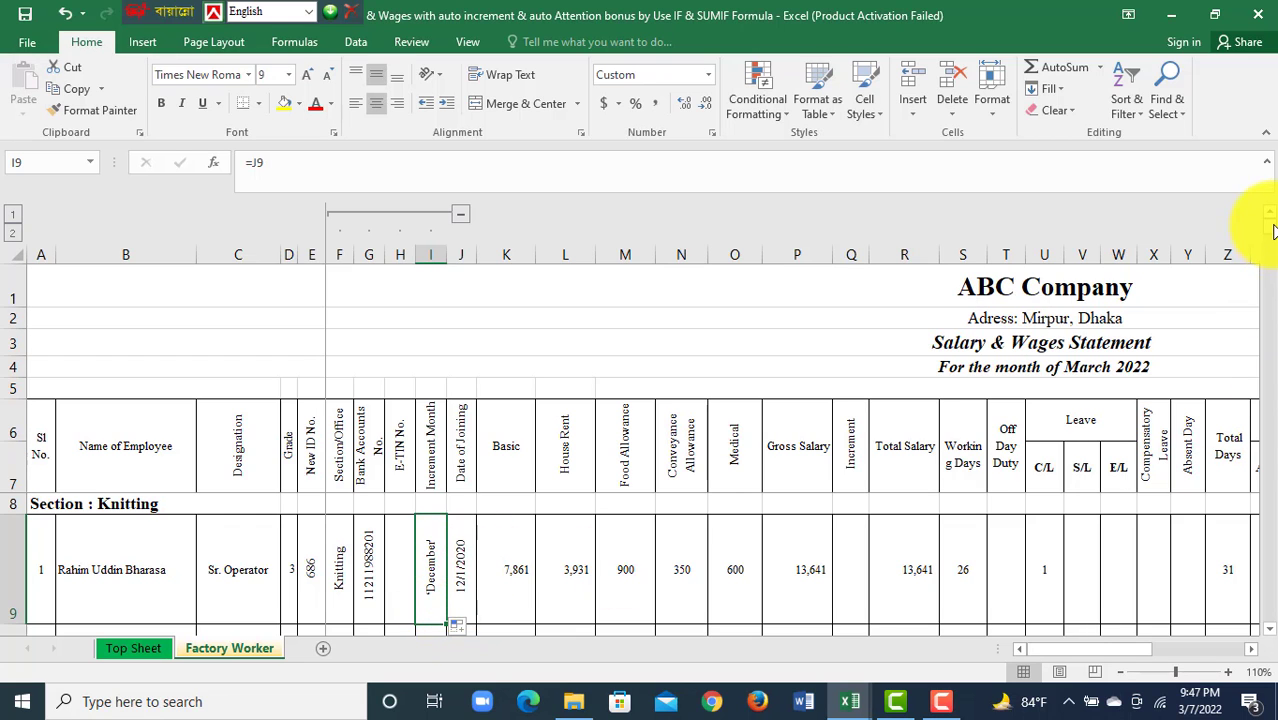
{"action": "mouse_move", "coordinate": [1273, 231]}
{"action": "left_mouse_down"}
{"action": "mouse_move", "coordinate": [1270, 258]}
{"action": "mouse_move", "coordinate": [1268, 222]}
{"action": "left_mouse_up"}
Step: Turn on filtering for header row 7 of the salary sheet
{"action": "left_click", "coordinate": [13, 470]}
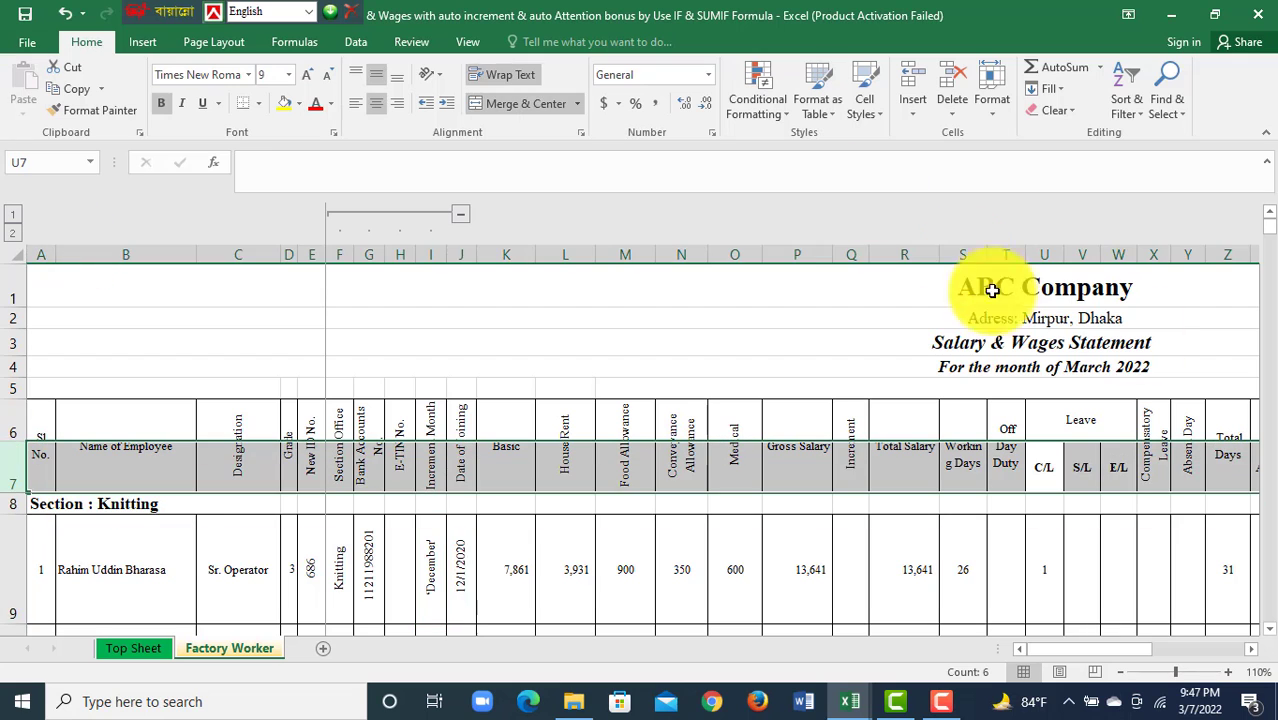
{"action": "left_click", "coordinate": [1142, 115]}
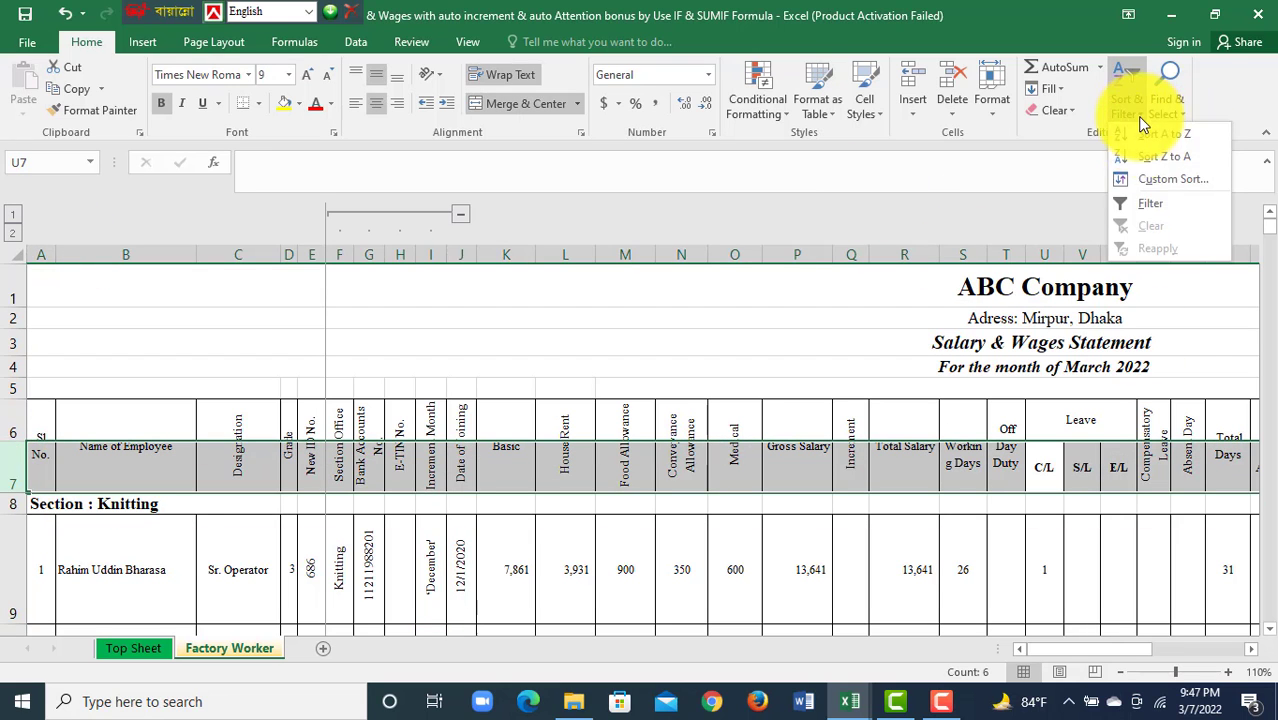
{"action": "left_click", "coordinate": [1147, 202]}
{"action": "left_click", "coordinate": [493, 500]}
{"action": "left_click_drag", "start_coordinate": [1215, 650], "coordinate": [1060, 650]}
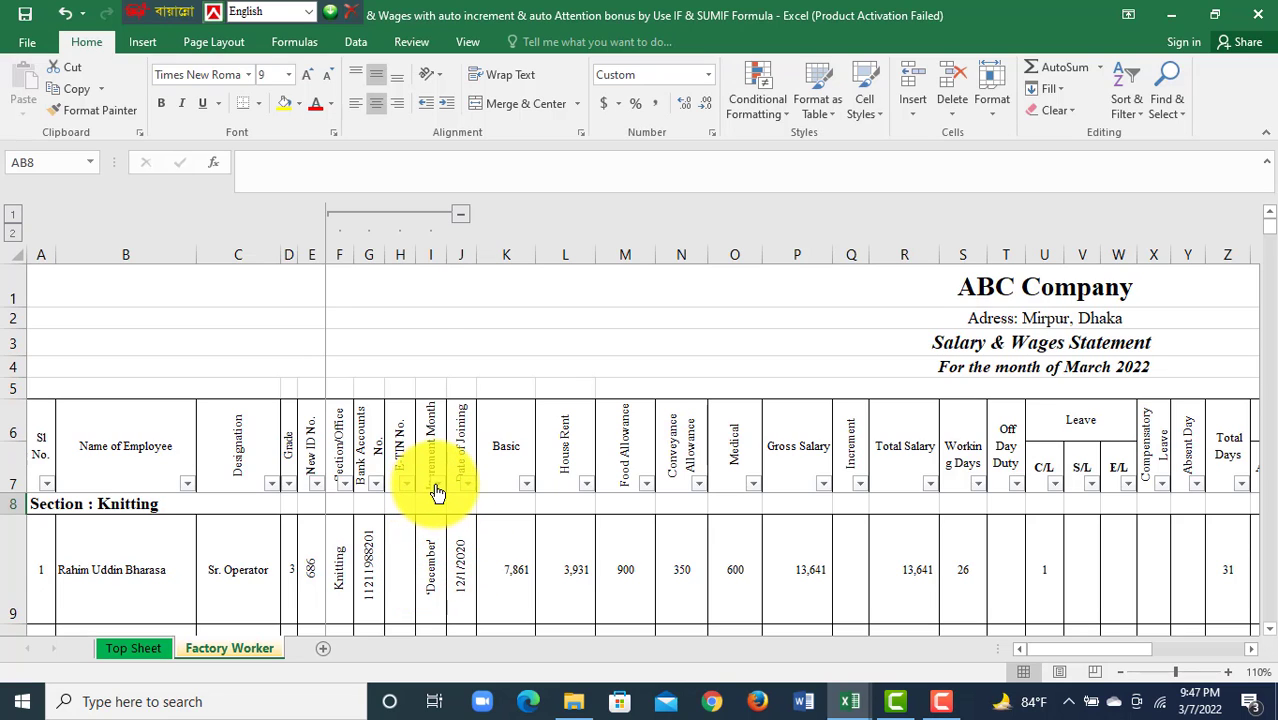
Step: Tick March 2021 in the Increment Month filter list
{"action": "left_click", "coordinate": [436, 483]}
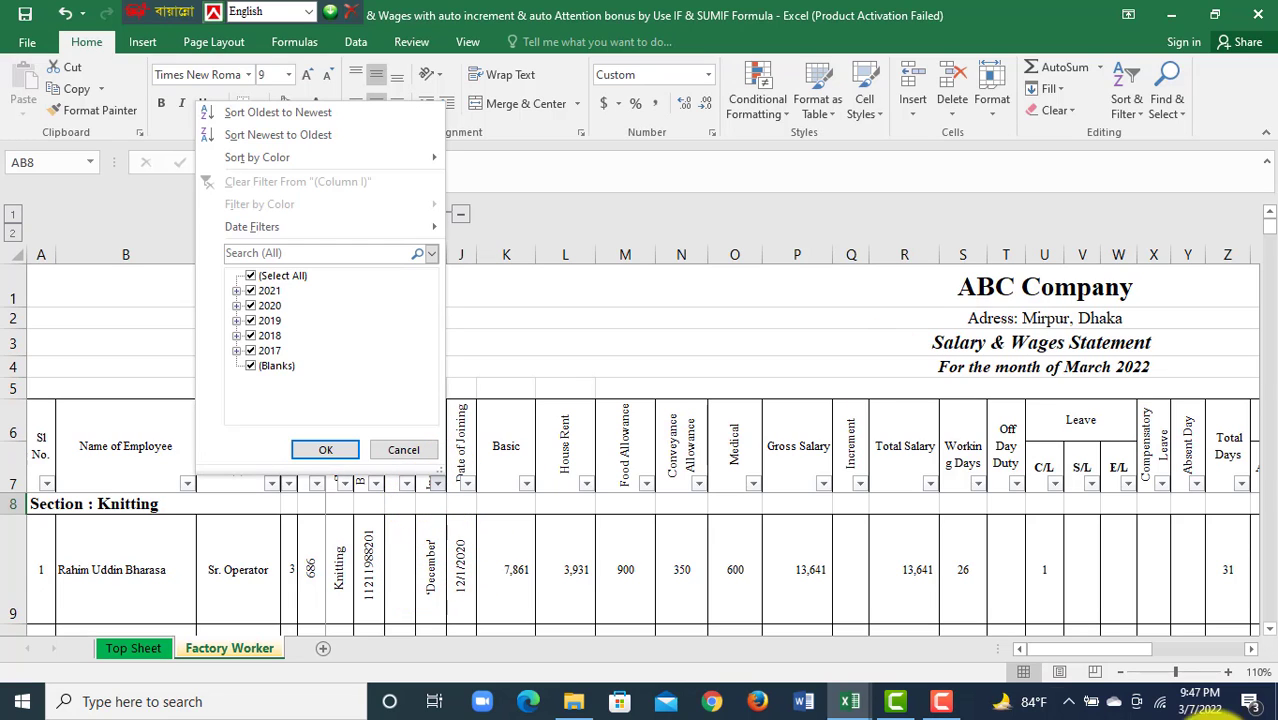
{"action": "left_click", "coordinate": [236, 291]}
{"action": "left_click", "coordinate": [268, 306]}
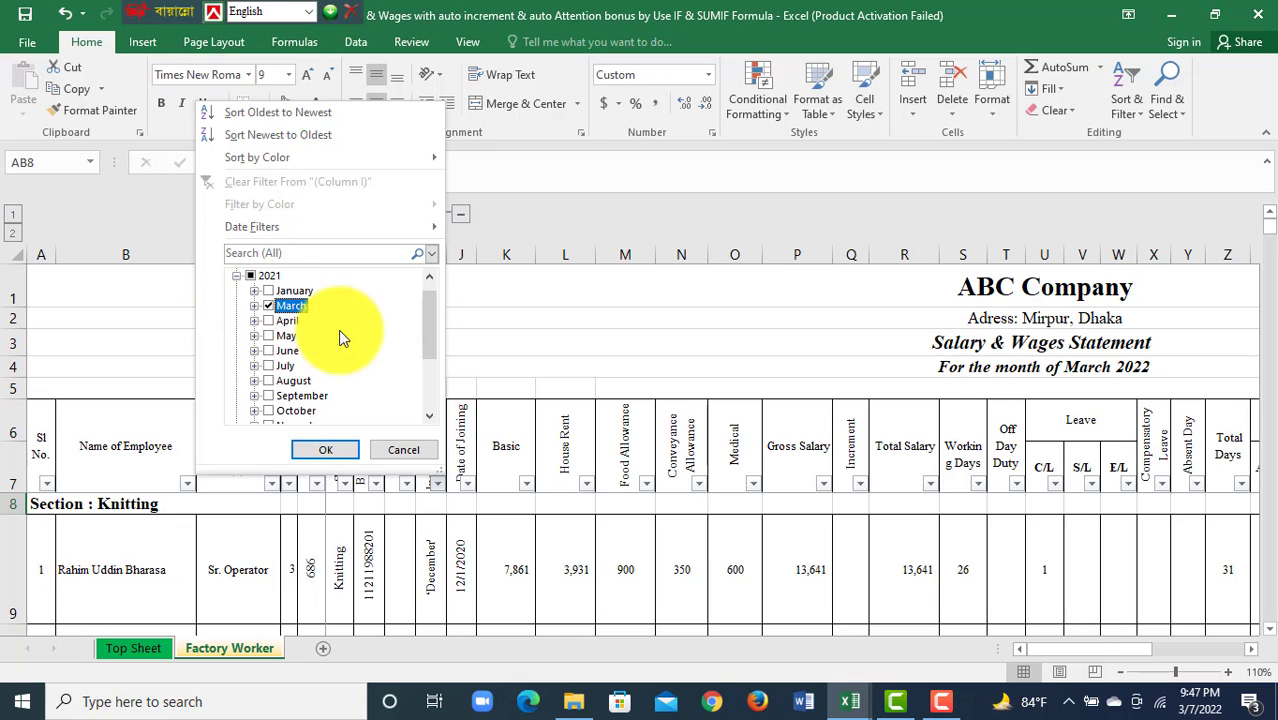
{"action": "left_click_drag", "start_coordinate": [431, 346], "coordinate": [428, 400]}
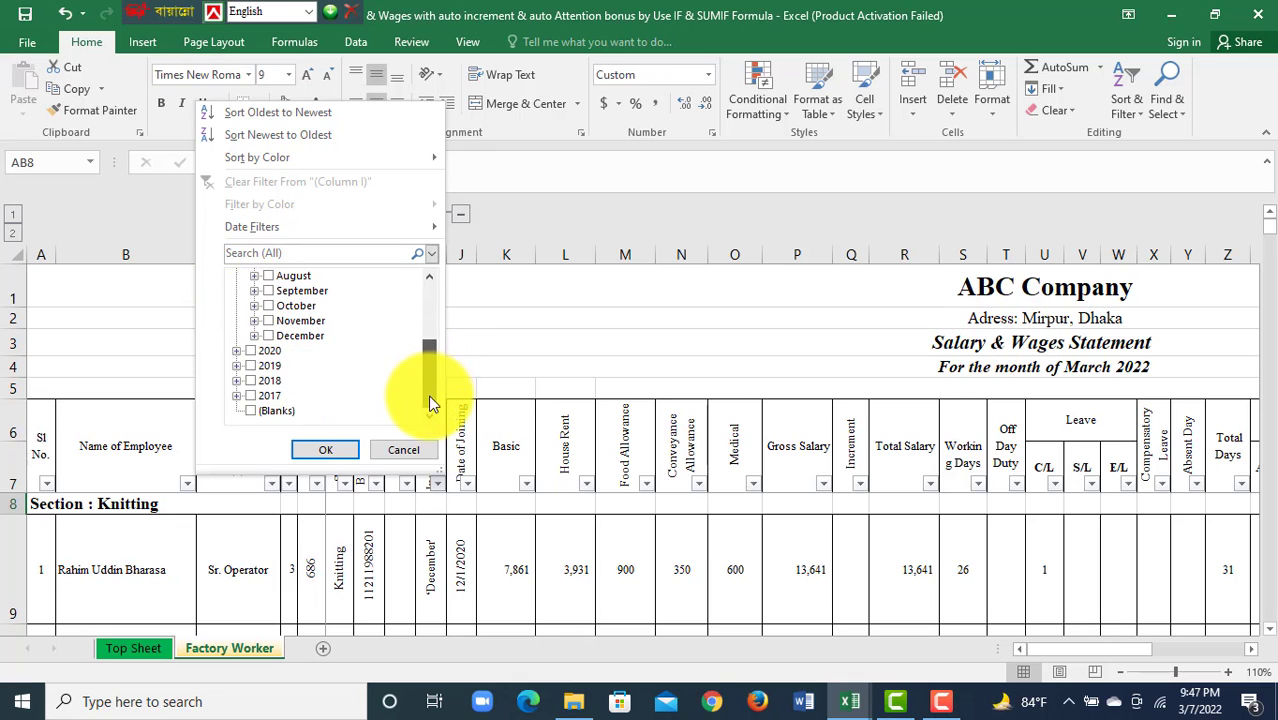
{"action": "left_click", "coordinate": [237, 350]}
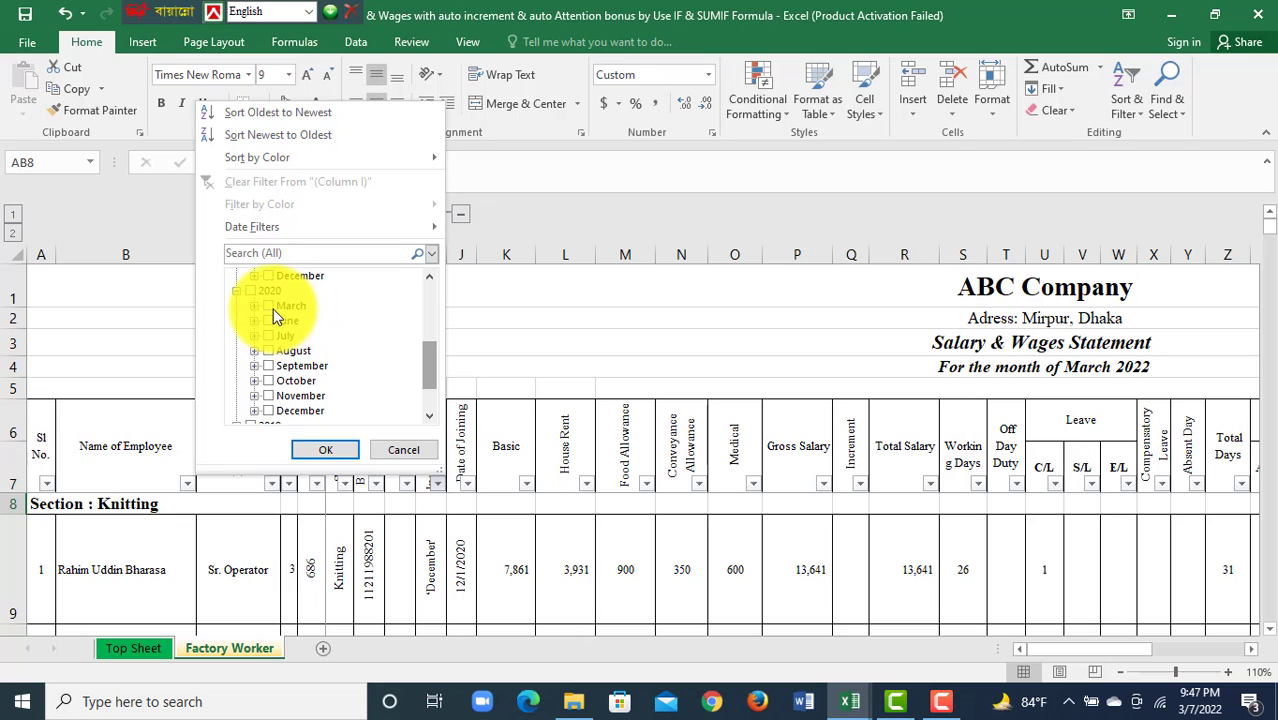
{"action": "left_click_drag", "start_coordinate": [429, 359], "coordinate": [420, 393]}
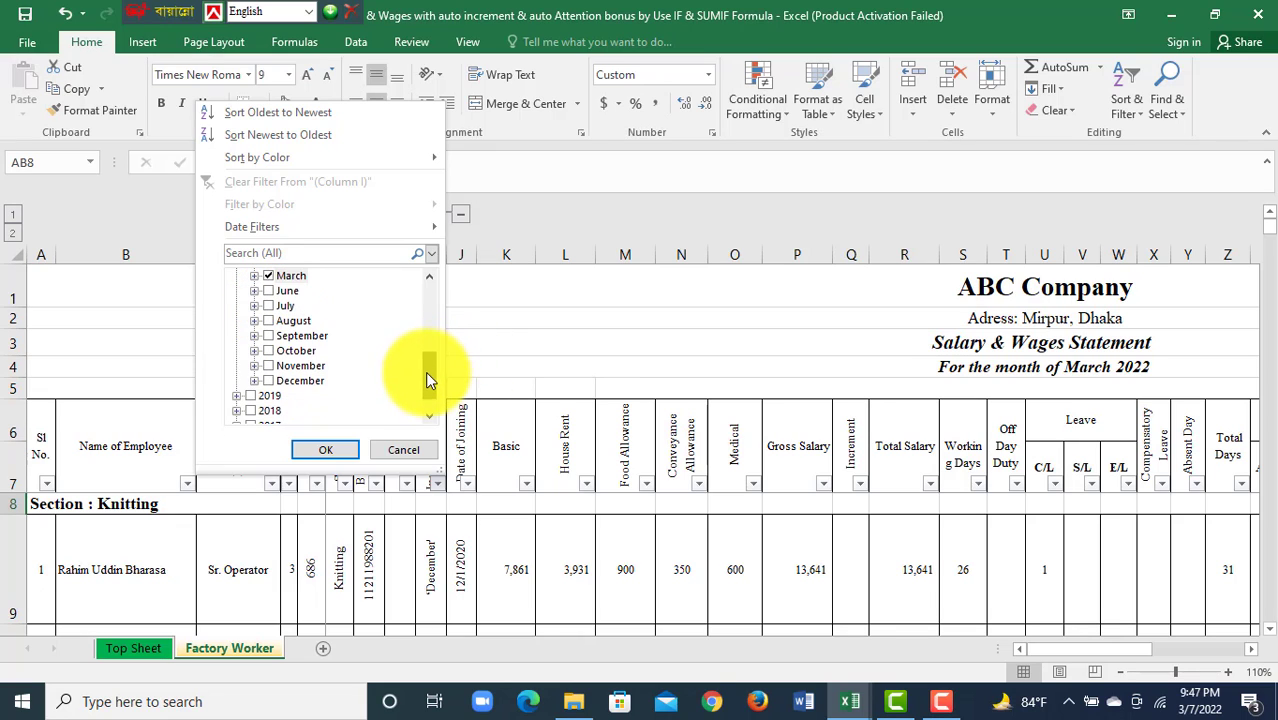
Step: Also tick March 2018 and March 2017, then apply the Increment Month filter
{"action": "left_click", "coordinate": [237, 365]}
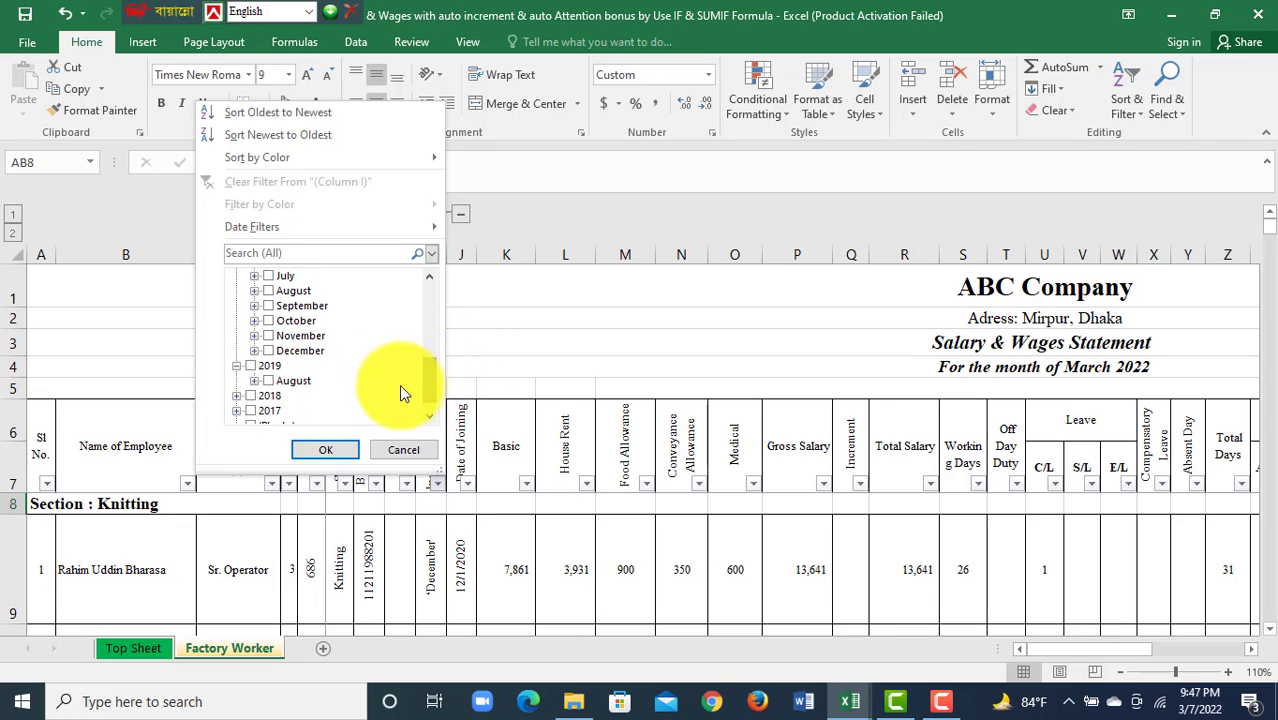
{"action": "left_click", "coordinate": [237, 394]}
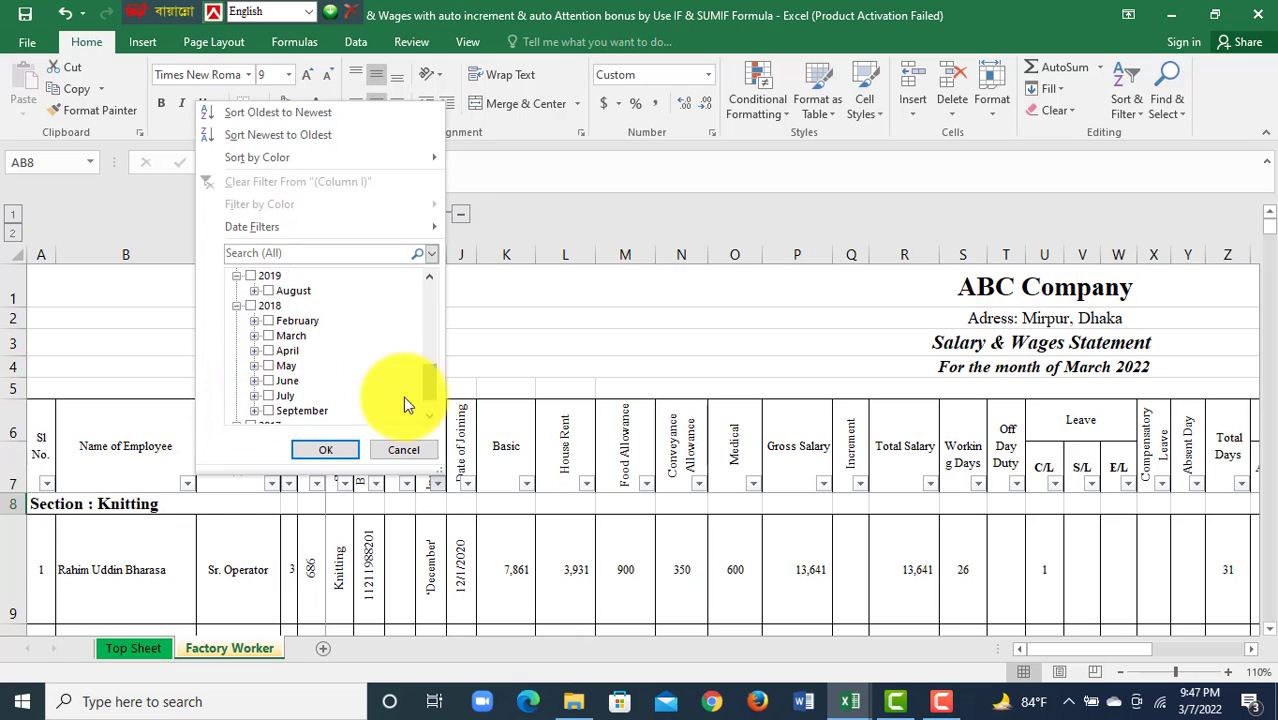
{"action": "left_click", "coordinate": [254, 336]}
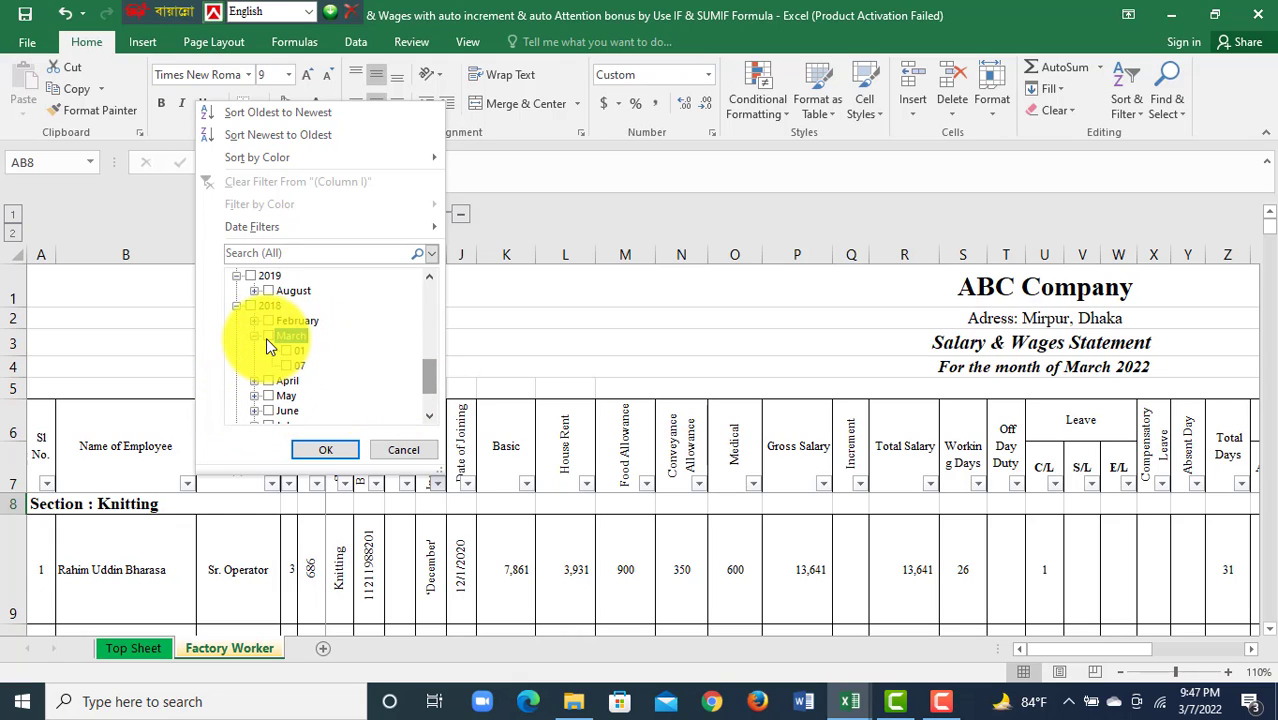
{"action": "left_click", "coordinate": [268, 336]}
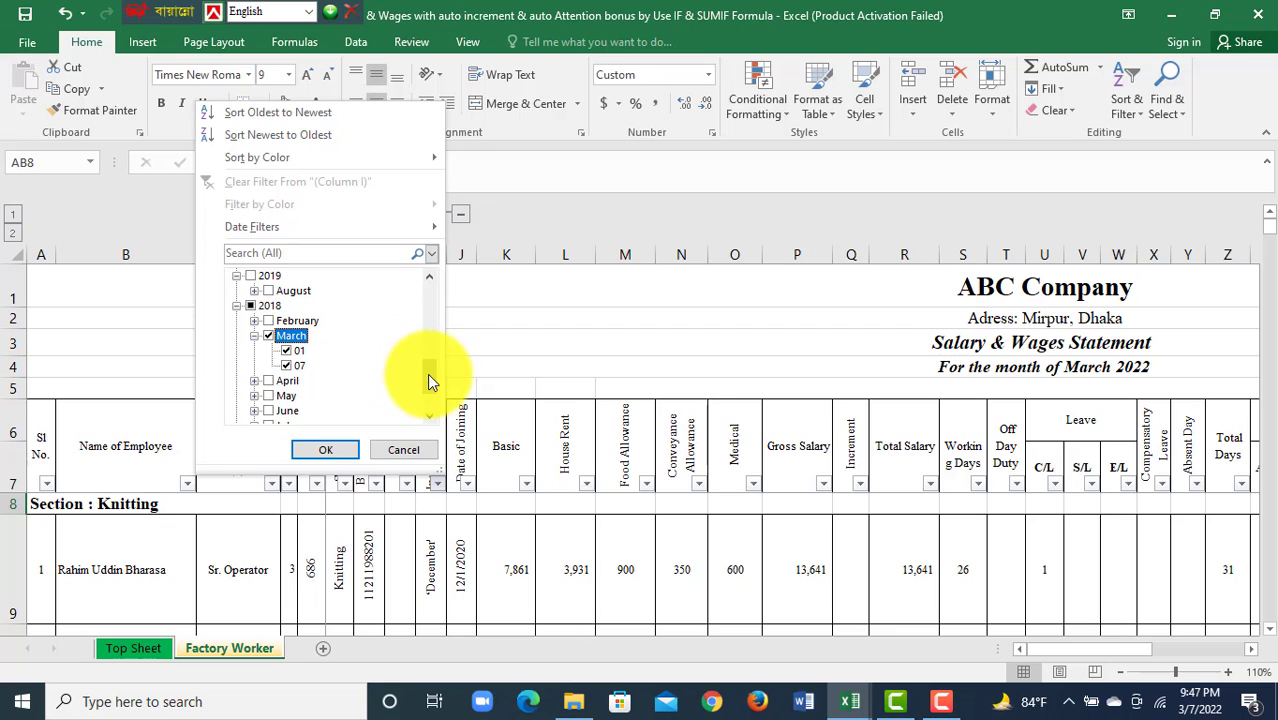
{"action": "left_click_drag", "start_coordinate": [428, 374], "coordinate": [426, 410]}
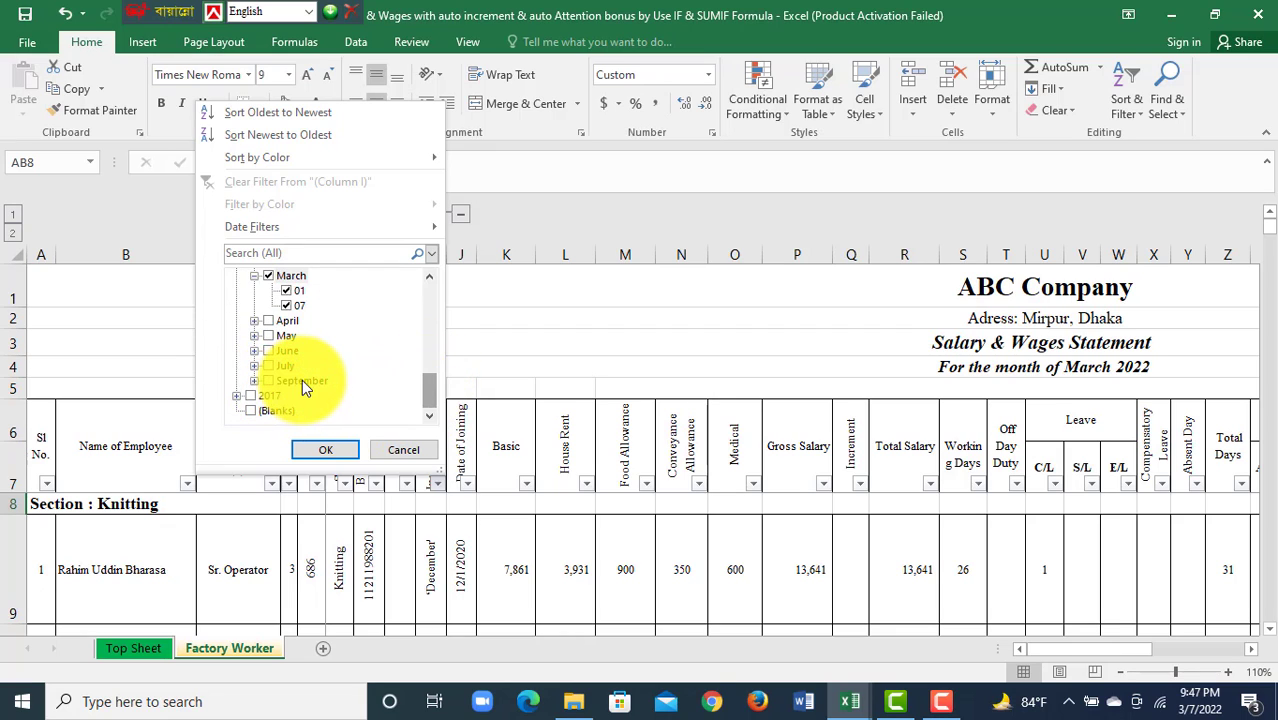
{"action": "left_click", "coordinate": [238, 397]}
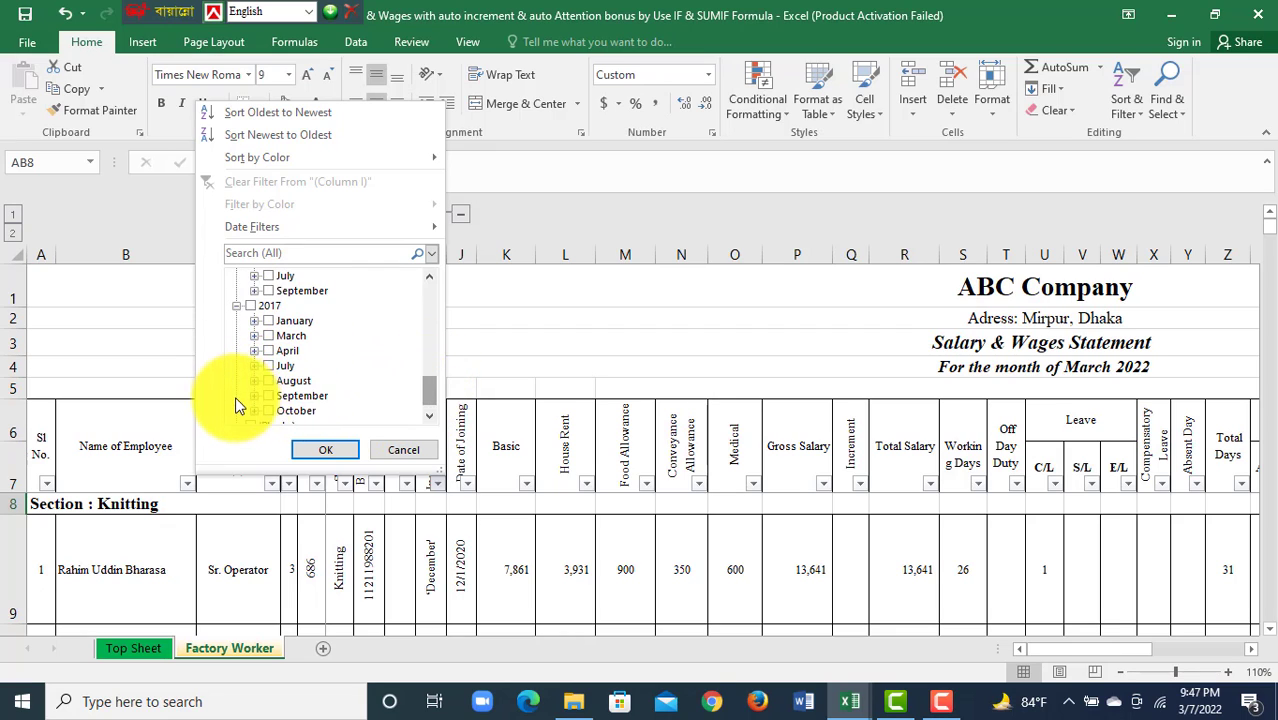
{"action": "left_click", "coordinate": [268, 335]}
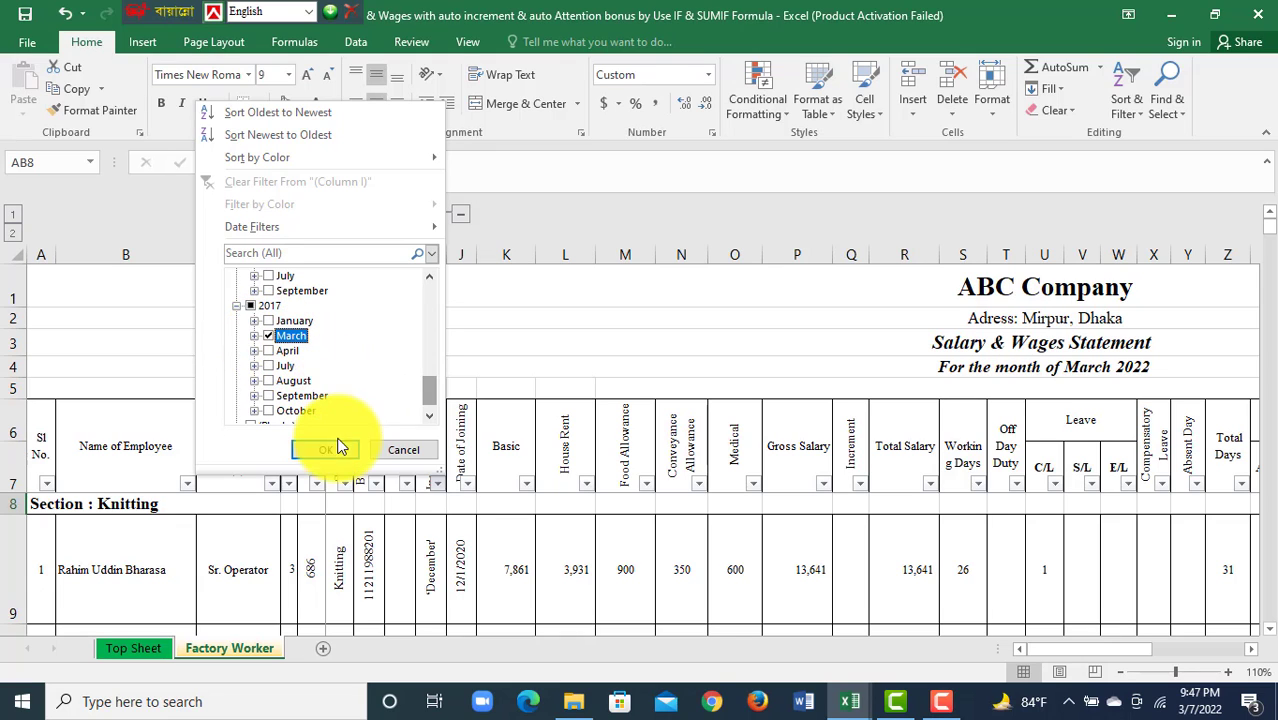
{"action": "left_click", "coordinate": [338, 453]}
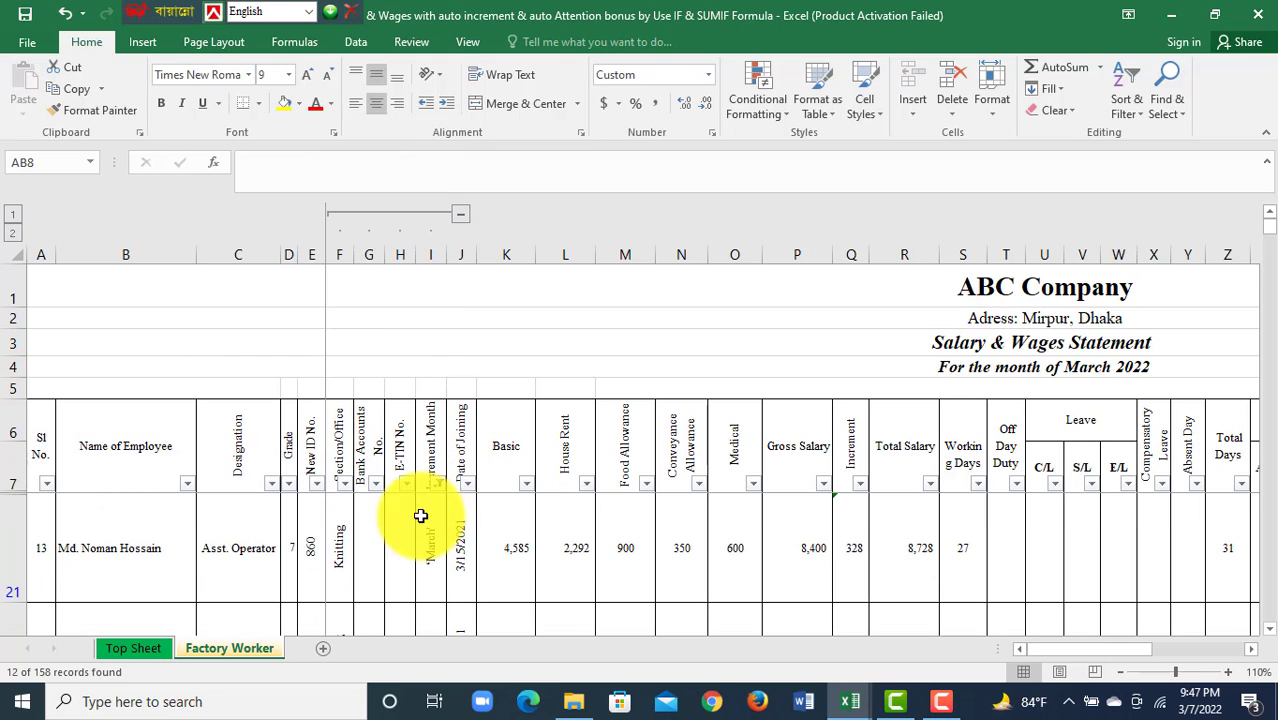
{"action": "left_click", "coordinate": [436, 535]}
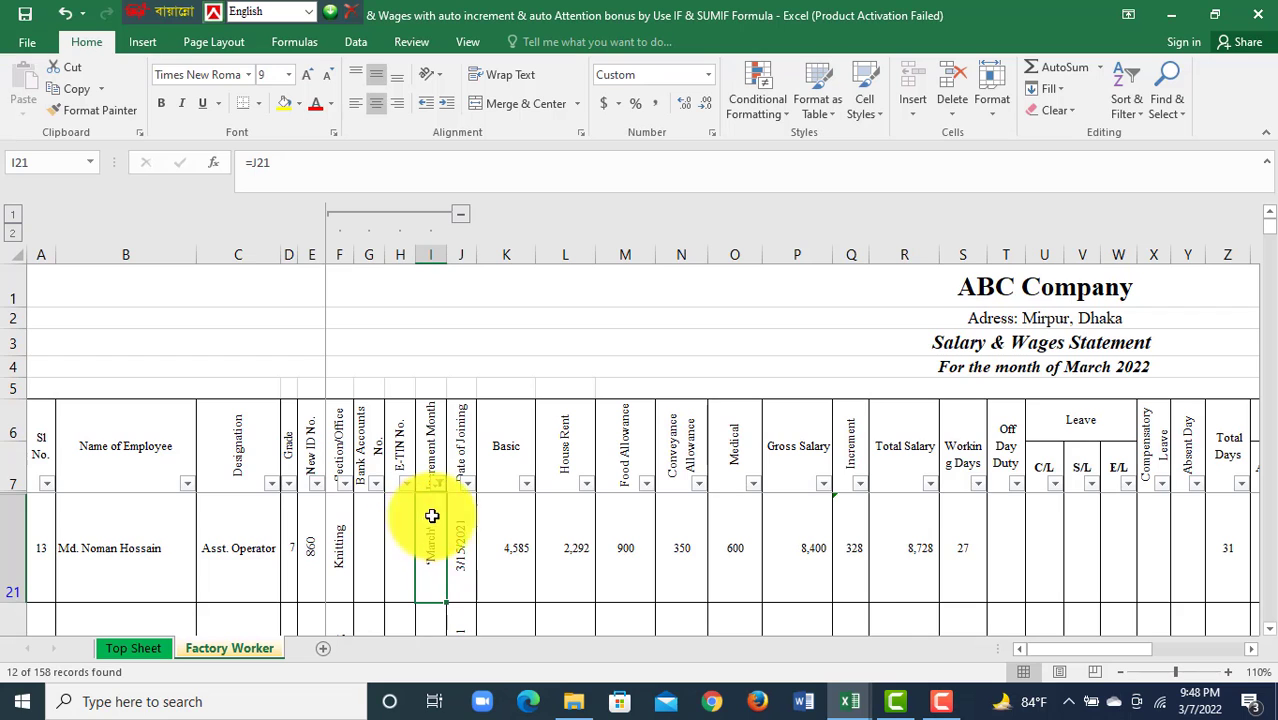
{"action": "mouse_move", "coordinate": [431, 516]}
{"action": "left_mouse_down"}
{"action": "mouse_move", "coordinate": [424, 712]}
{"action": "mouse_move", "coordinate": [432, 607]}
{"action": "mouse_move", "coordinate": [413, 562]}
{"action": "mouse_move", "coordinate": [422, 633]}
{"action": "mouse_move", "coordinate": [475, 641]}
{"action": "left_mouse_up"}
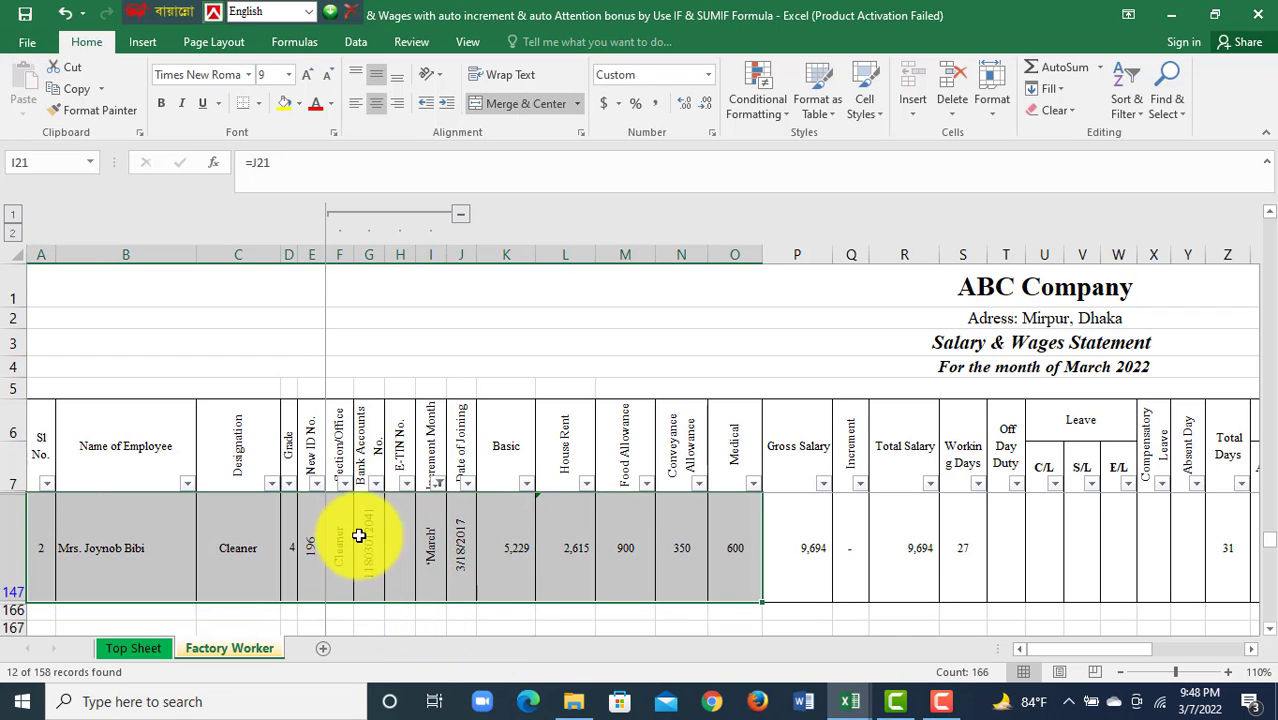
{"action": "left_click", "coordinate": [424, 571]}
{"action": "left_click_drag", "start_coordinate": [424, 571], "coordinate": [428, 509]}
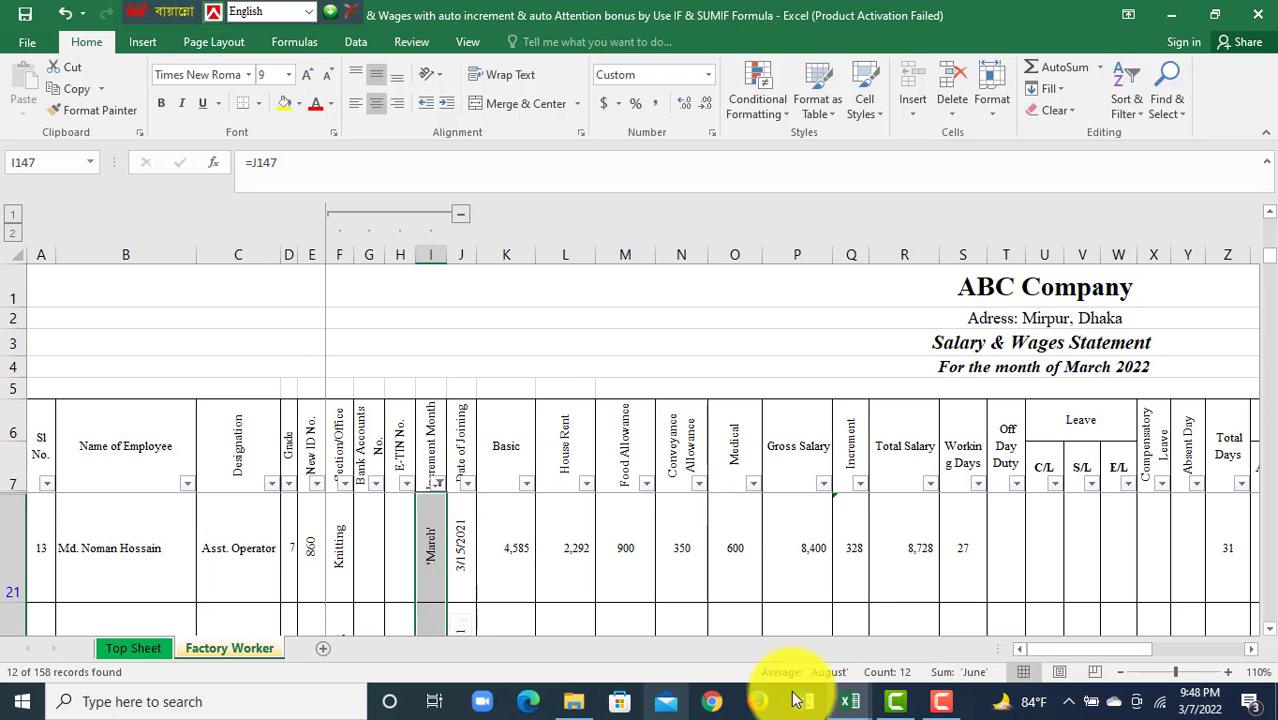
Step: Clear Q21's old increment and inspect row 21's salary formulas, finding allowances total 1850
{"action": "left_click", "coordinate": [850, 553]}
{"action": "key", "text": "Delete"}
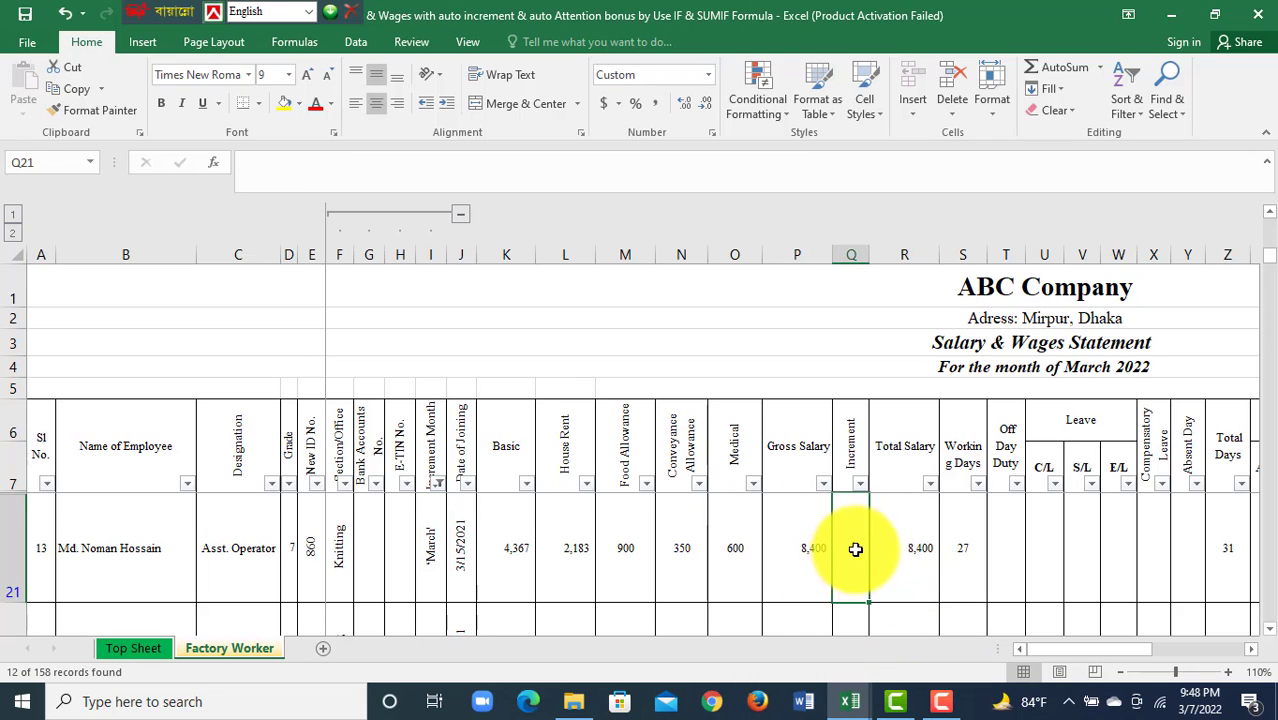
{"action": "left_click", "coordinate": [800, 547]}
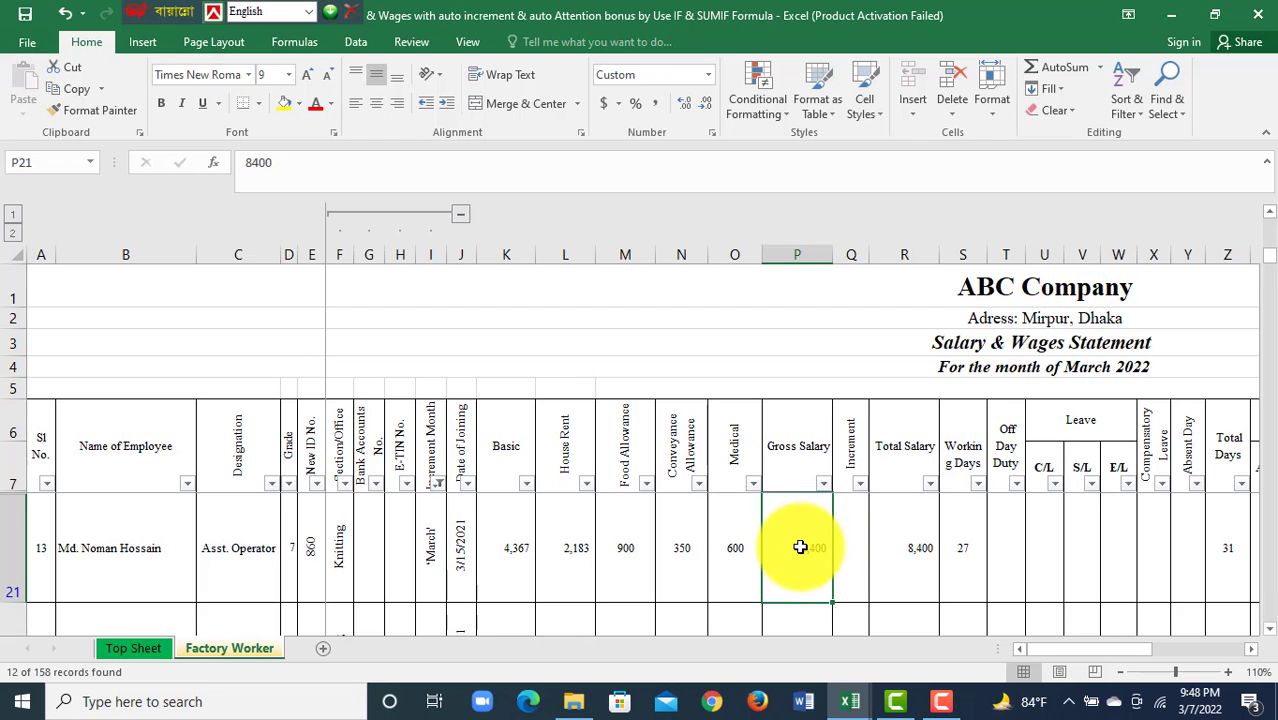
{"action": "left_click", "coordinate": [920, 556]}
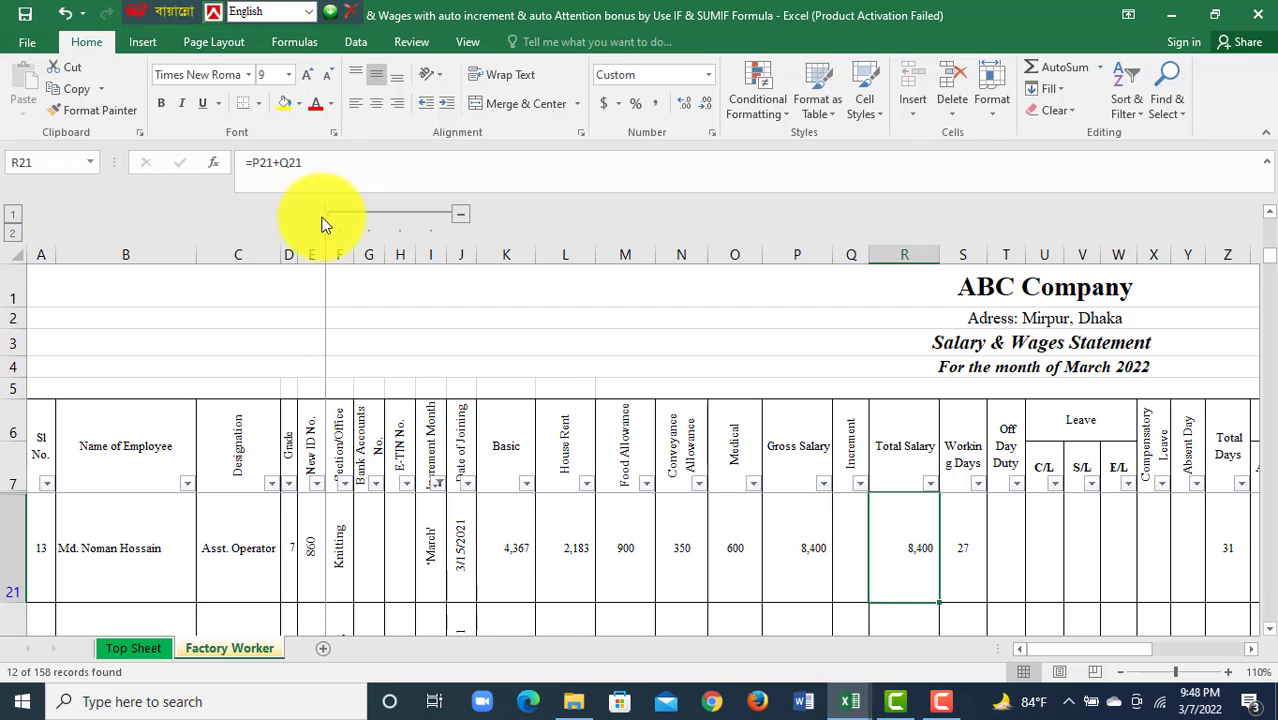
{"action": "left_click", "coordinate": [811, 537]}
{"action": "left_click", "coordinate": [893, 552]}
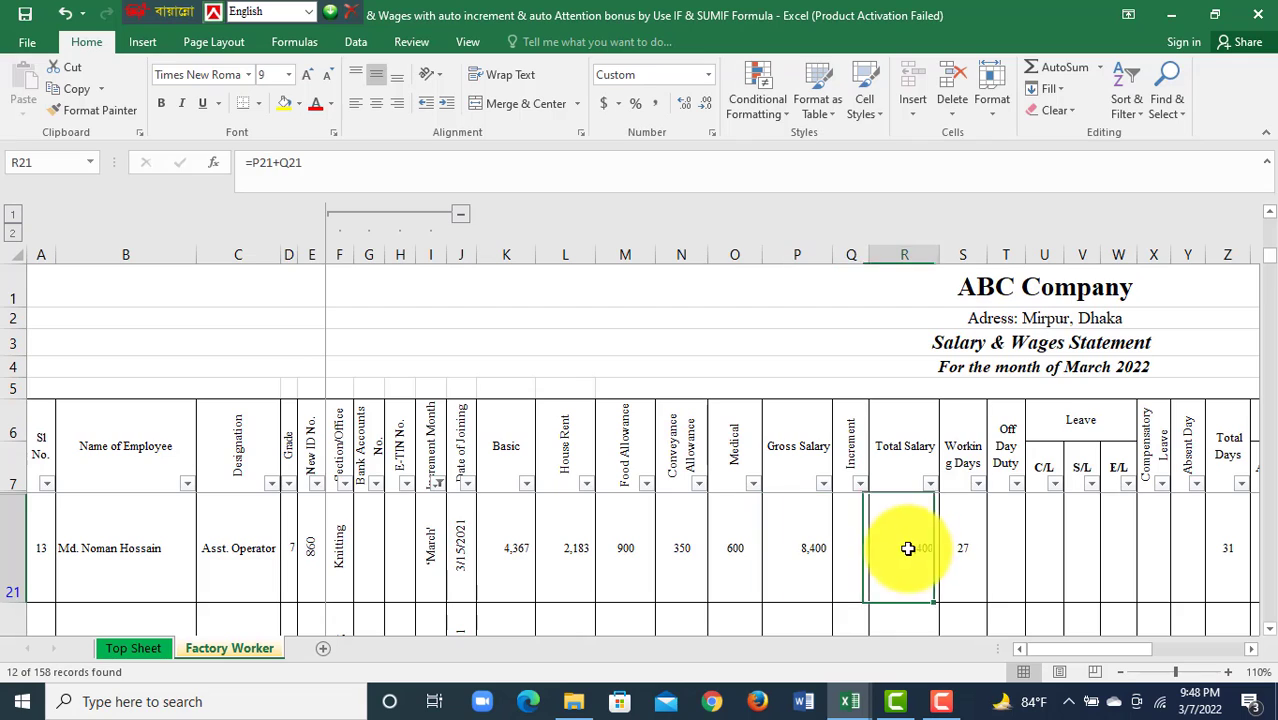
{"action": "left_click", "coordinate": [508, 548]}
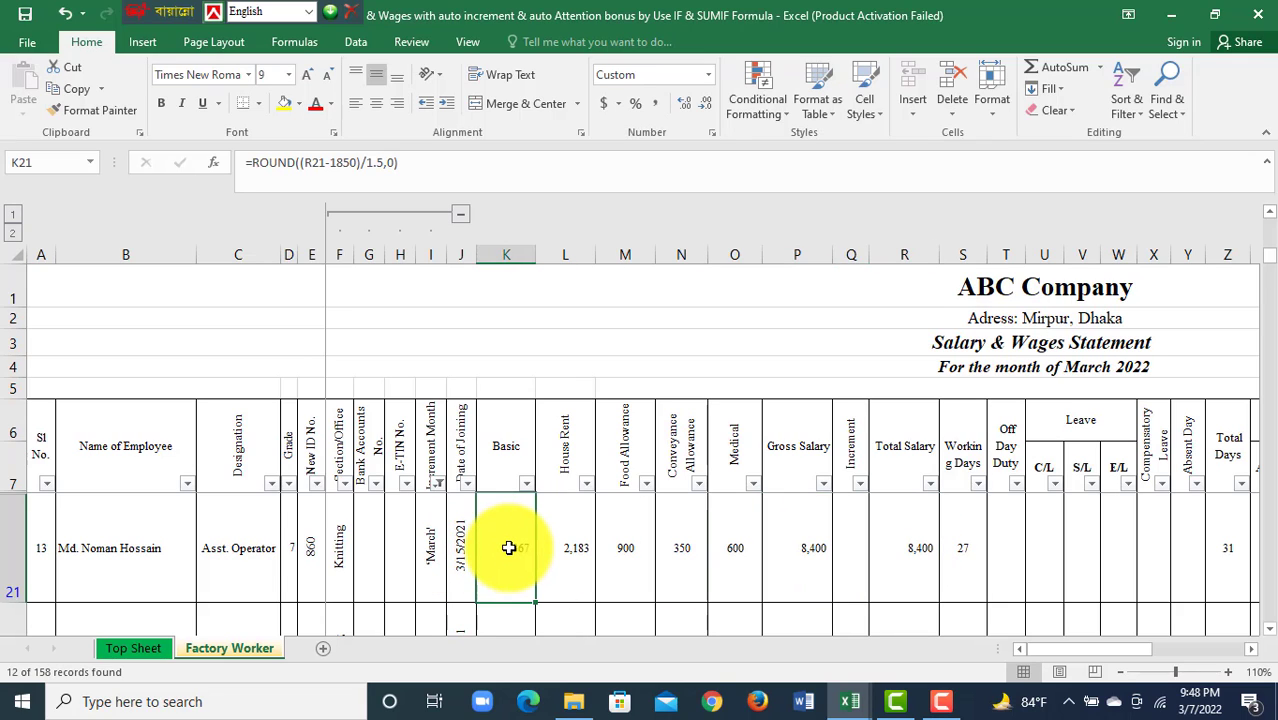
{"action": "left_click", "coordinate": [565, 544]}
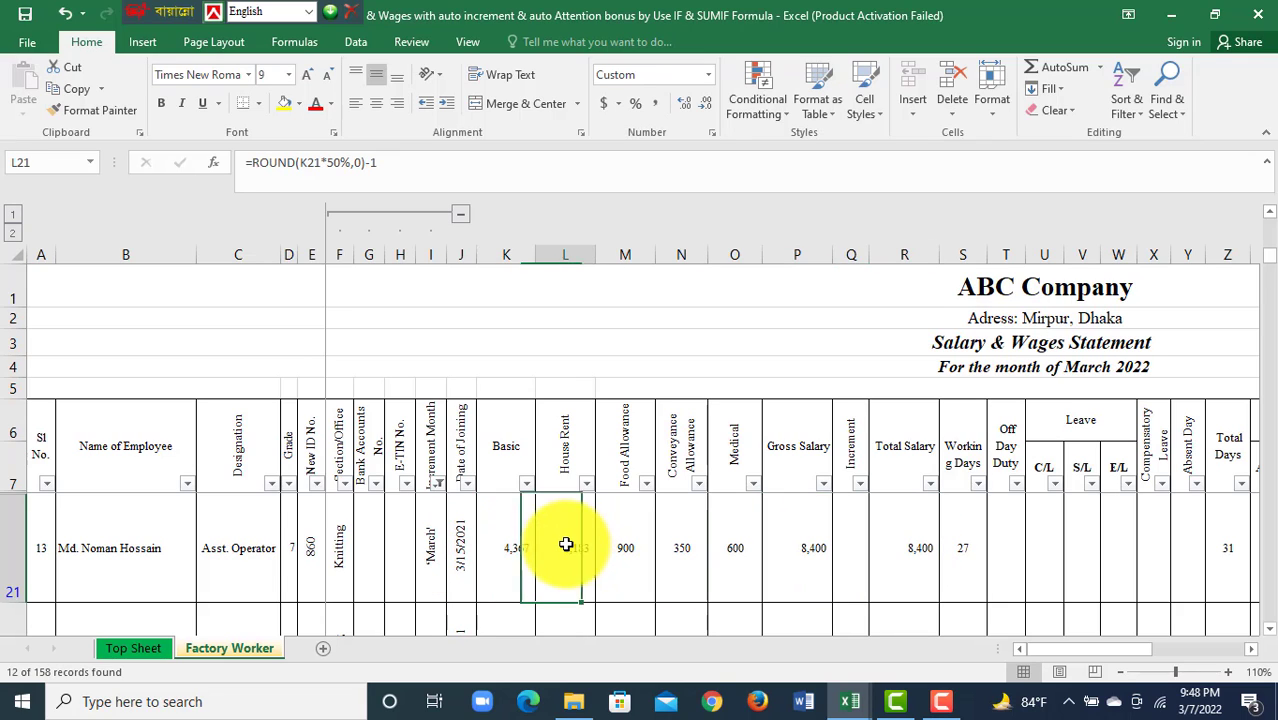
{"action": "left_click", "coordinate": [632, 548]}
{"action": "left_click_drag", "start_coordinate": [637, 549], "coordinate": [727, 548]}
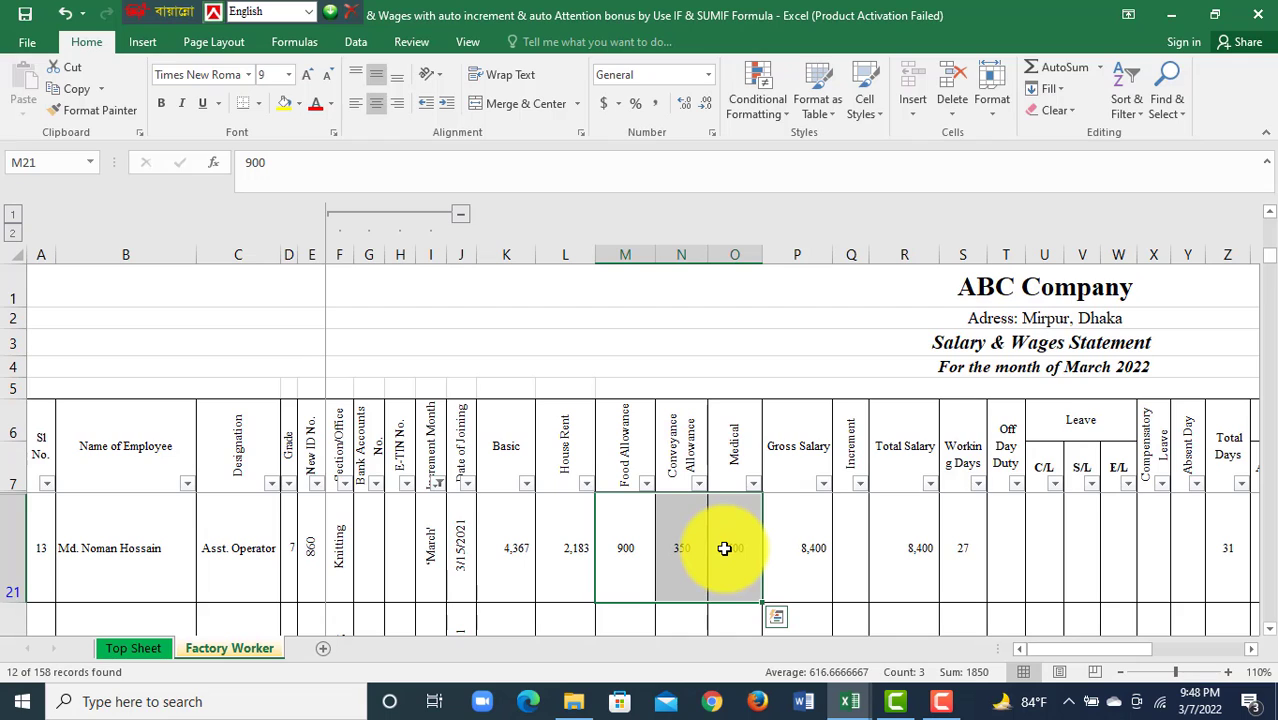
Step: Enter =(P21-1850)*0.05 in Q21 as the new Increment formula
{"action": "left_click", "coordinate": [846, 546]}
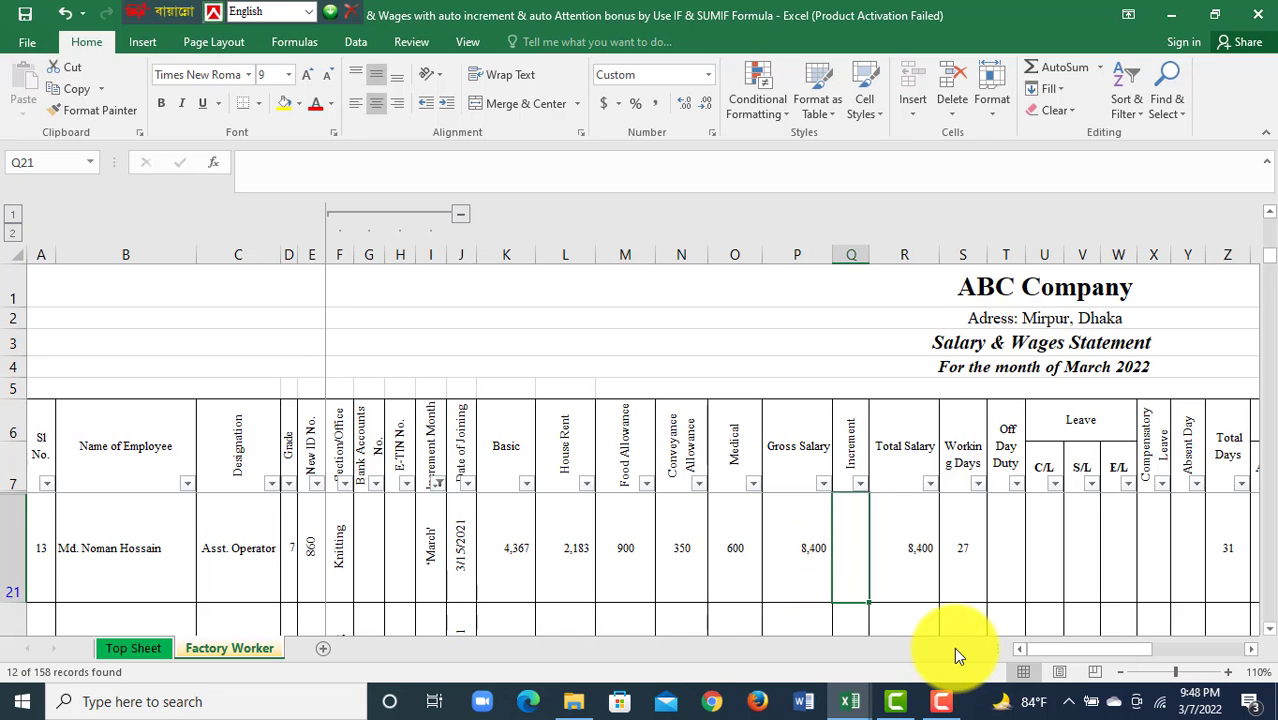
{"action": "type", "text": "="}
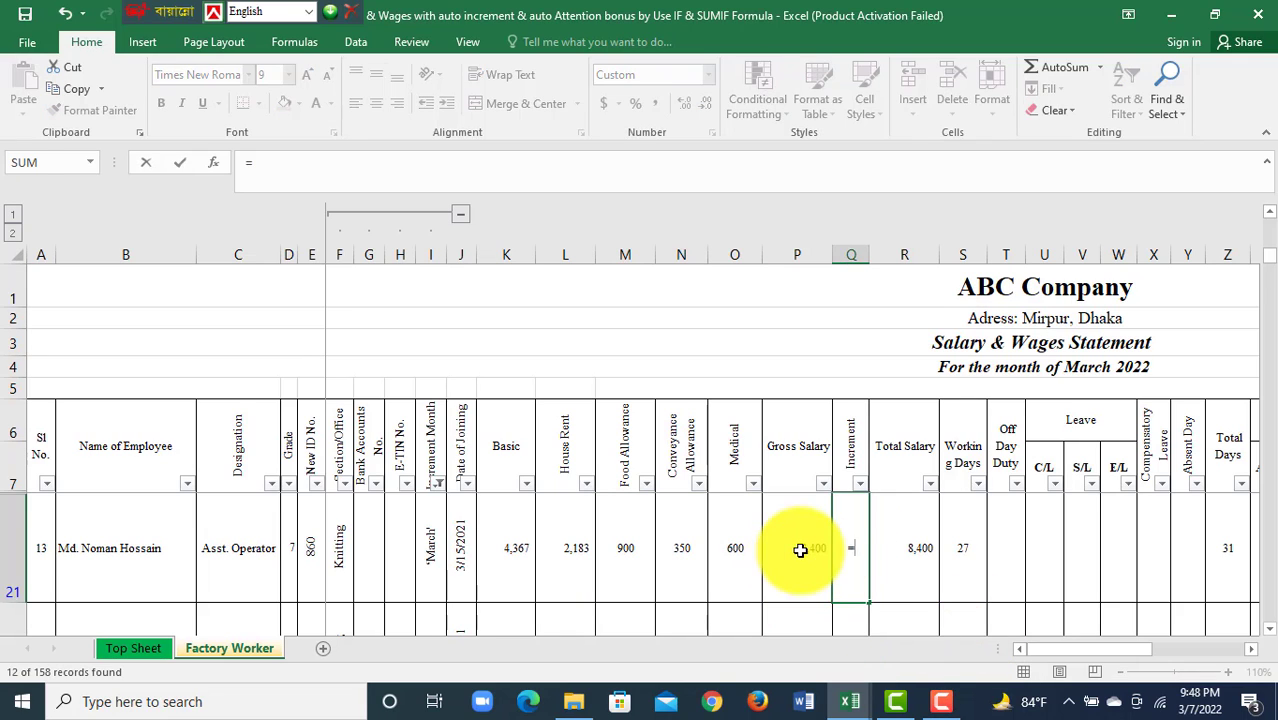
{"action": "left_click", "coordinate": [805, 547]}
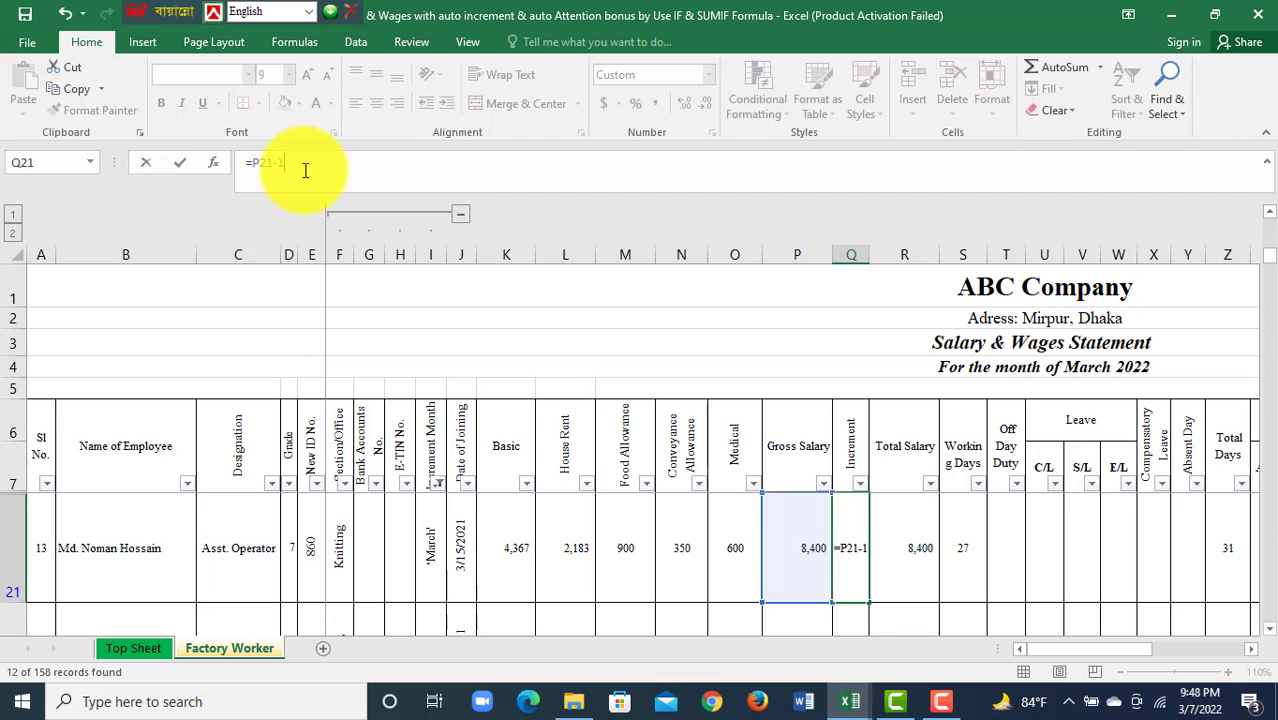
{"action": "type", "text": "850)"}
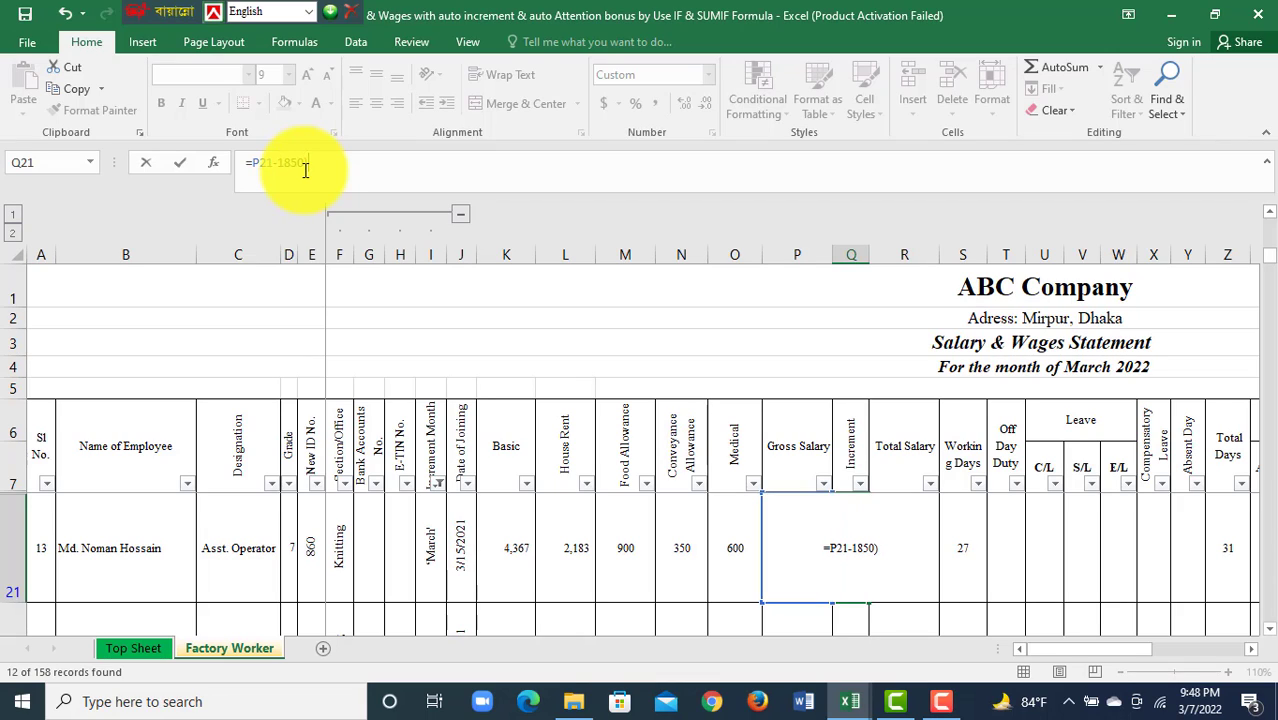
{"action": "left_click", "coordinate": [251, 163]}
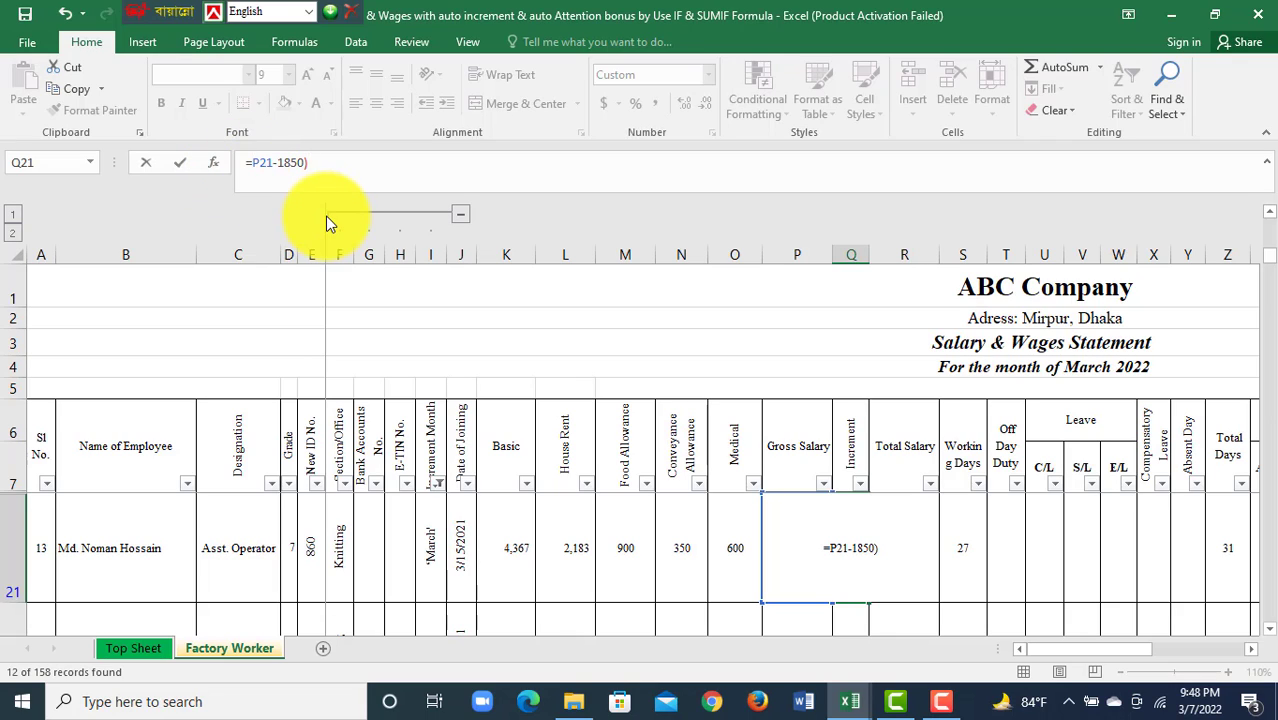
{"action": "type", "text": "("}
{"action": "left_click", "coordinate": [323, 168]}
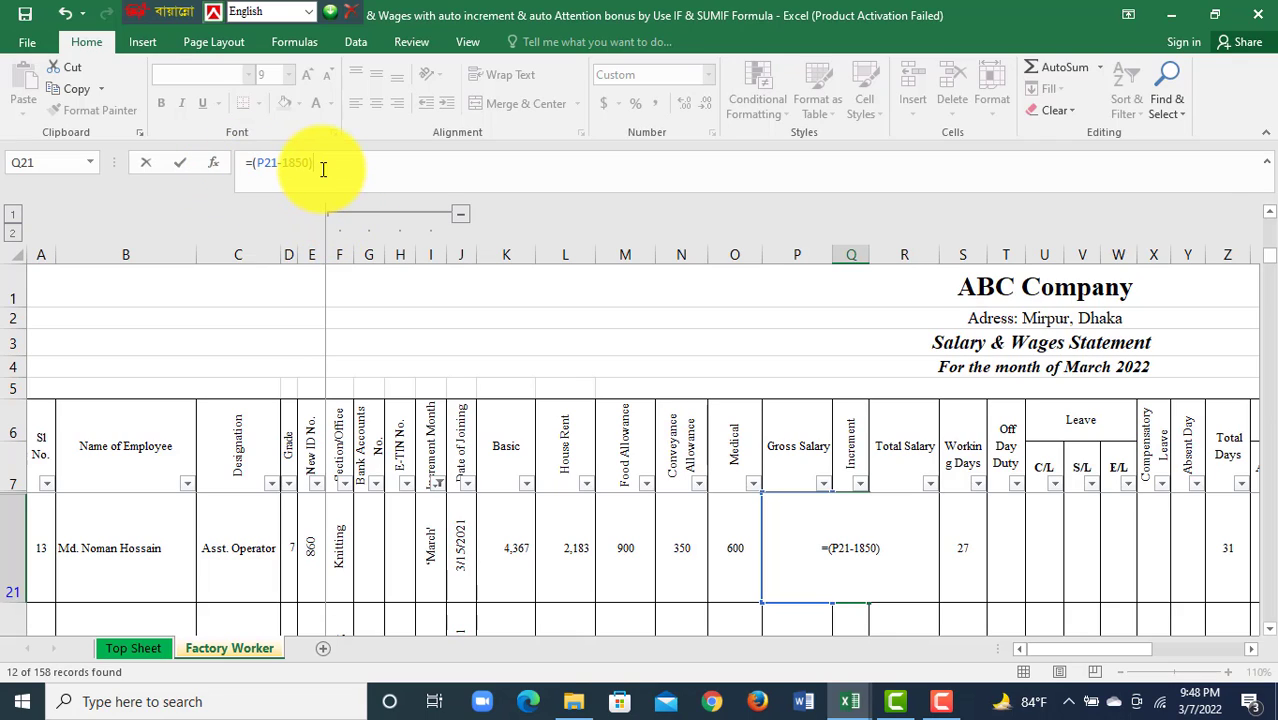
{"action": "type", "text": "*.05"}
{"action": "key", "text": "Return"}
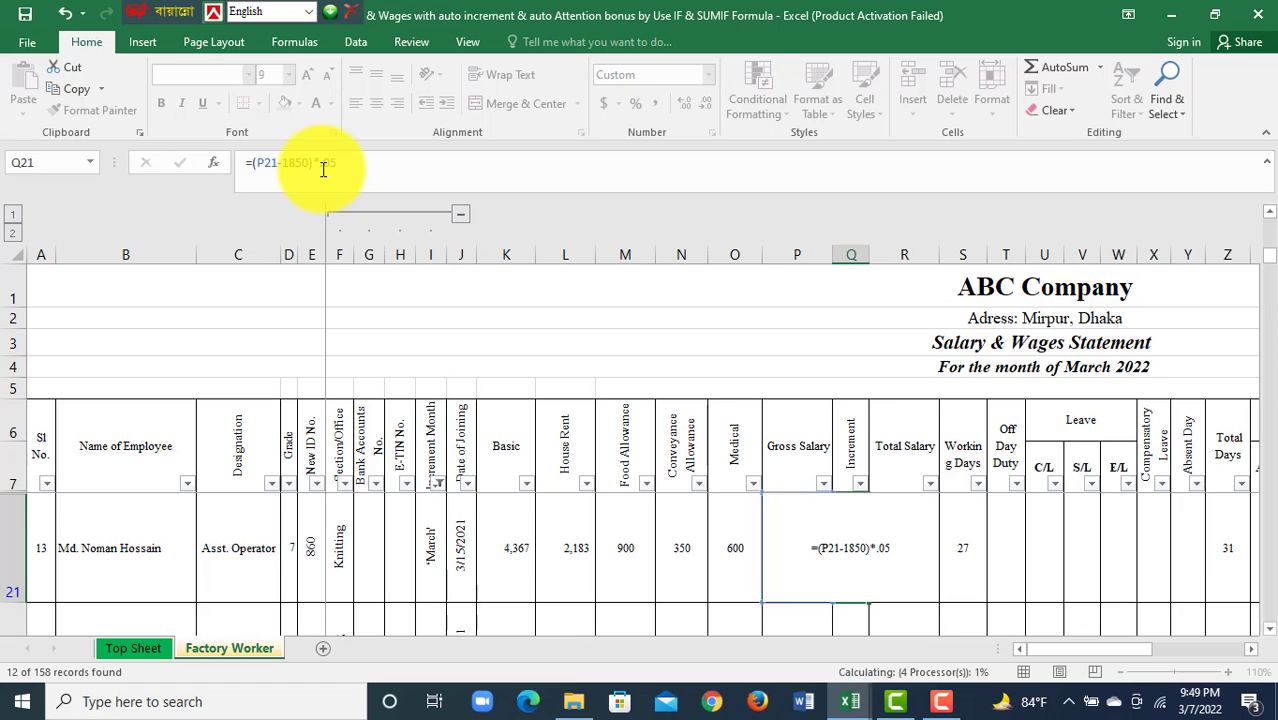
{"action": "scroll", "coordinate": [808, 640], "scroll_direction": "up", "scroll_amount": 1}
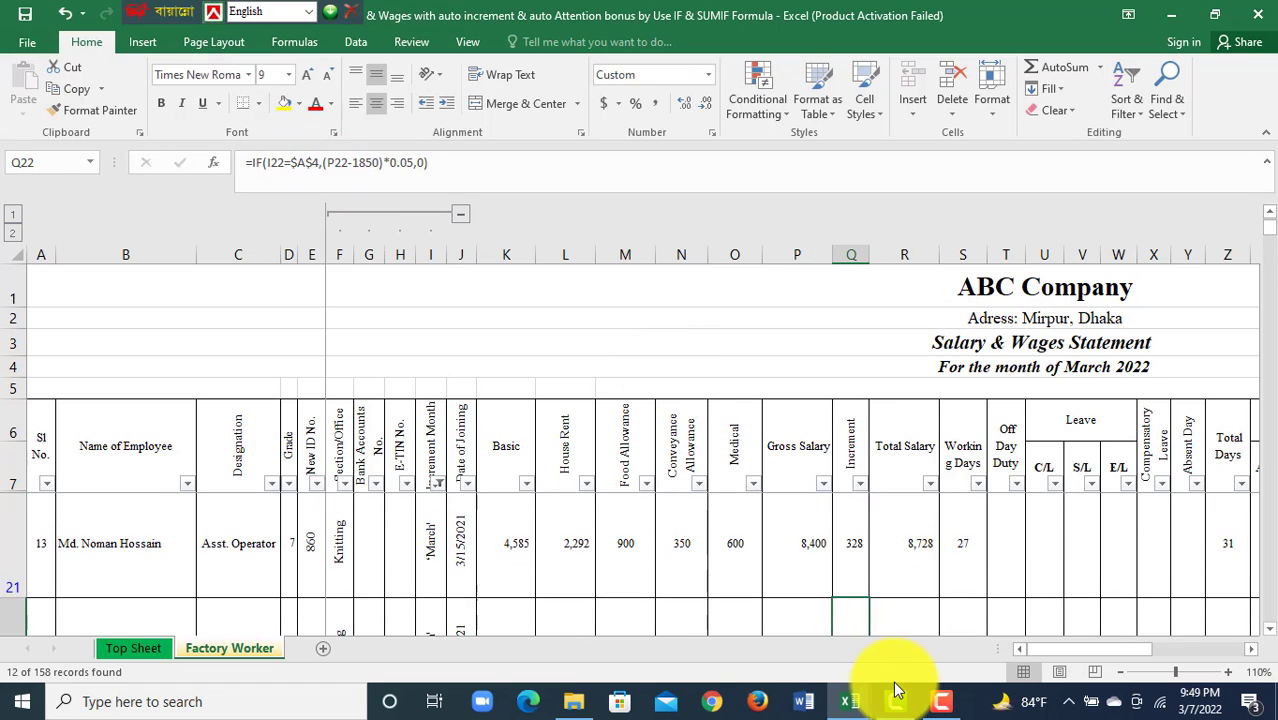
Step: Copy Q21's Increment formula and paste it into Q22 and Q57
{"action": "left_click", "coordinate": [851, 549]}
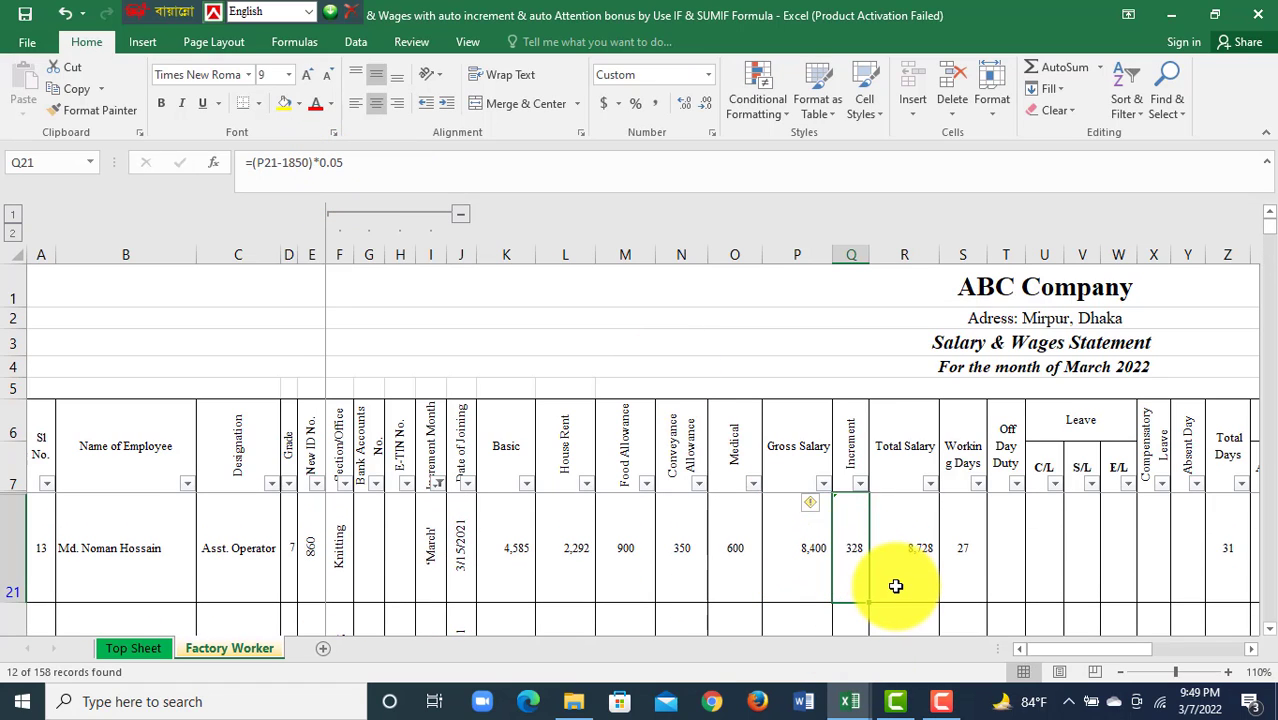
{"action": "key", "text": "ctrl+c"}
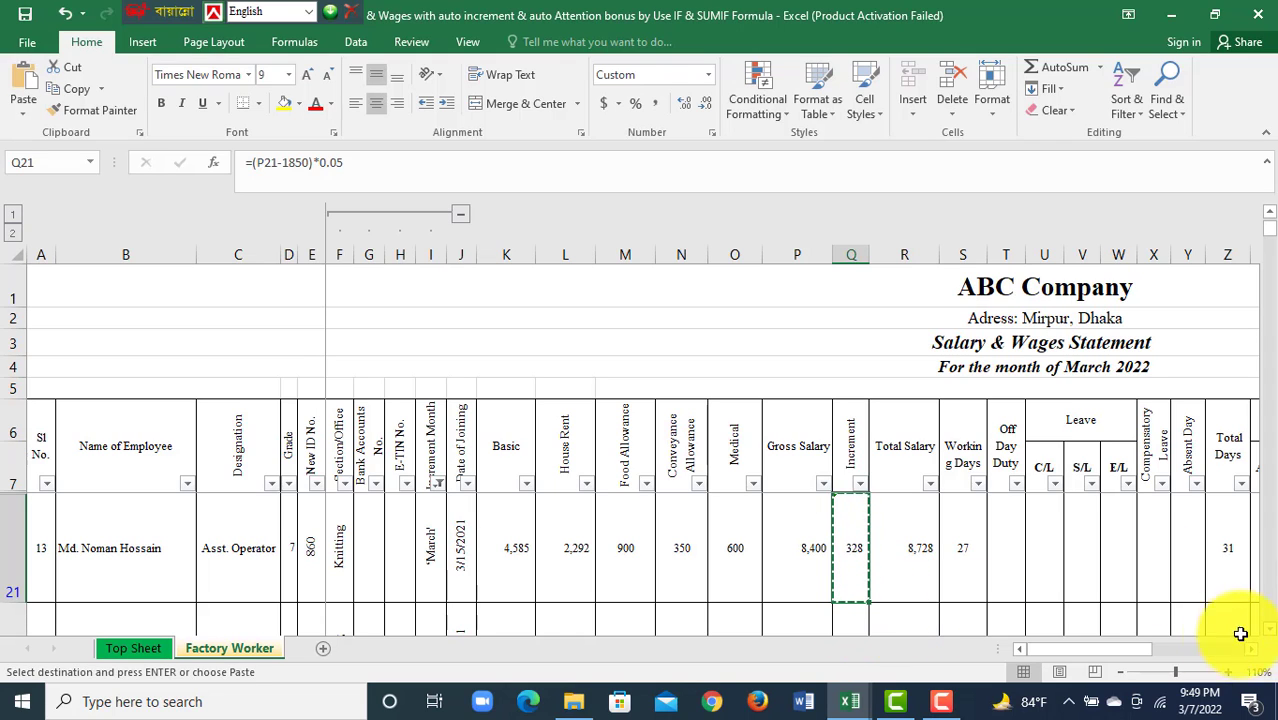
{"action": "left_click", "coordinate": [1271, 636]}
{"action": "left_click", "coordinate": [861, 533]}
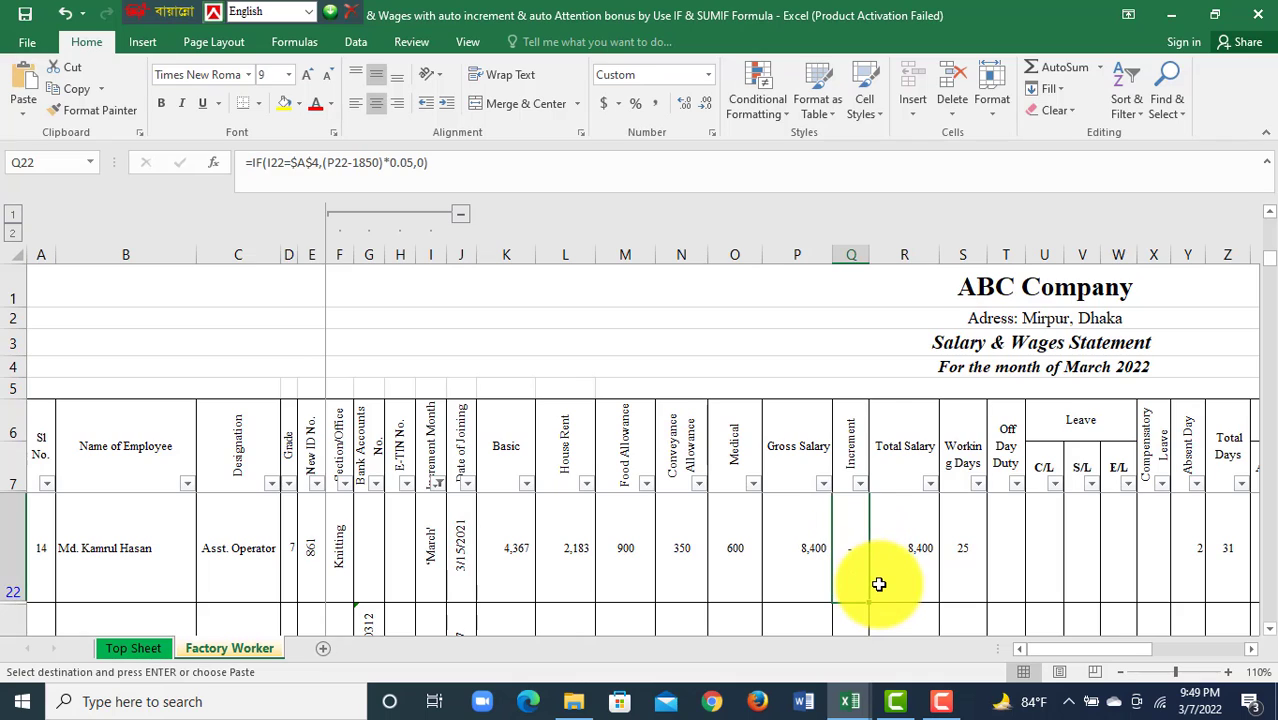
{"action": "key", "text": "ctrl+v"}
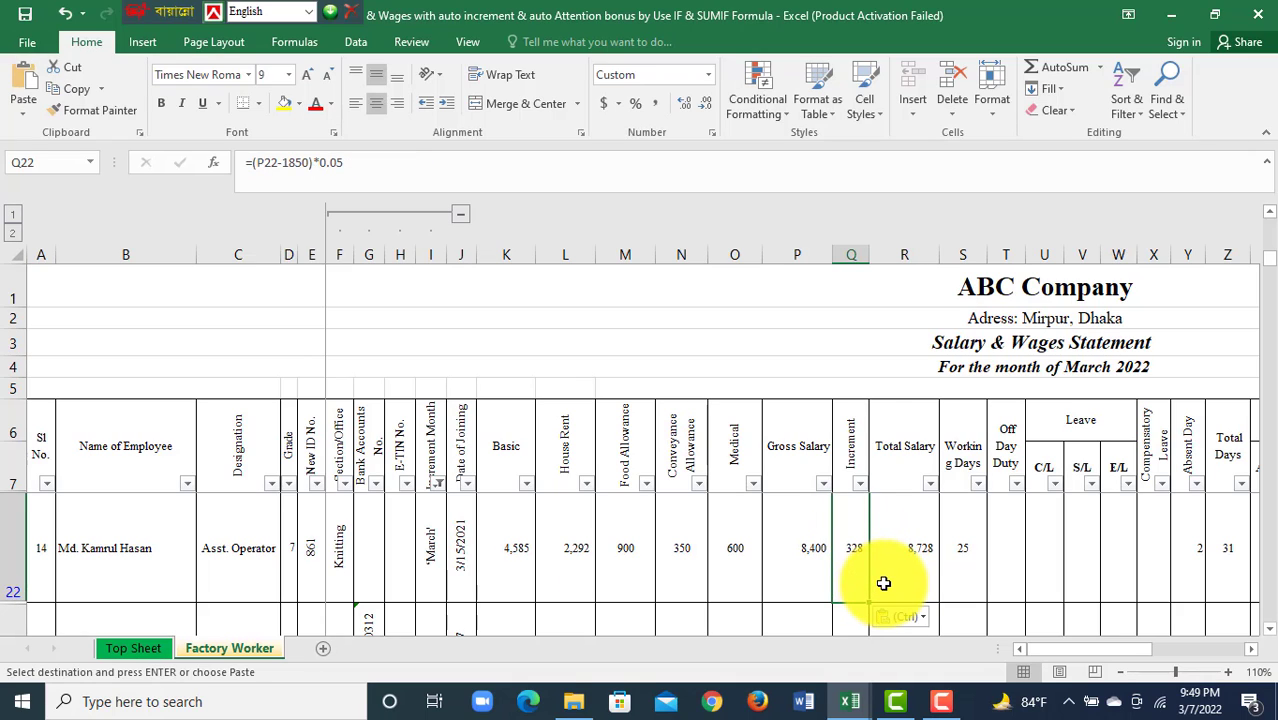
{"action": "left_click", "coordinate": [857, 616]}
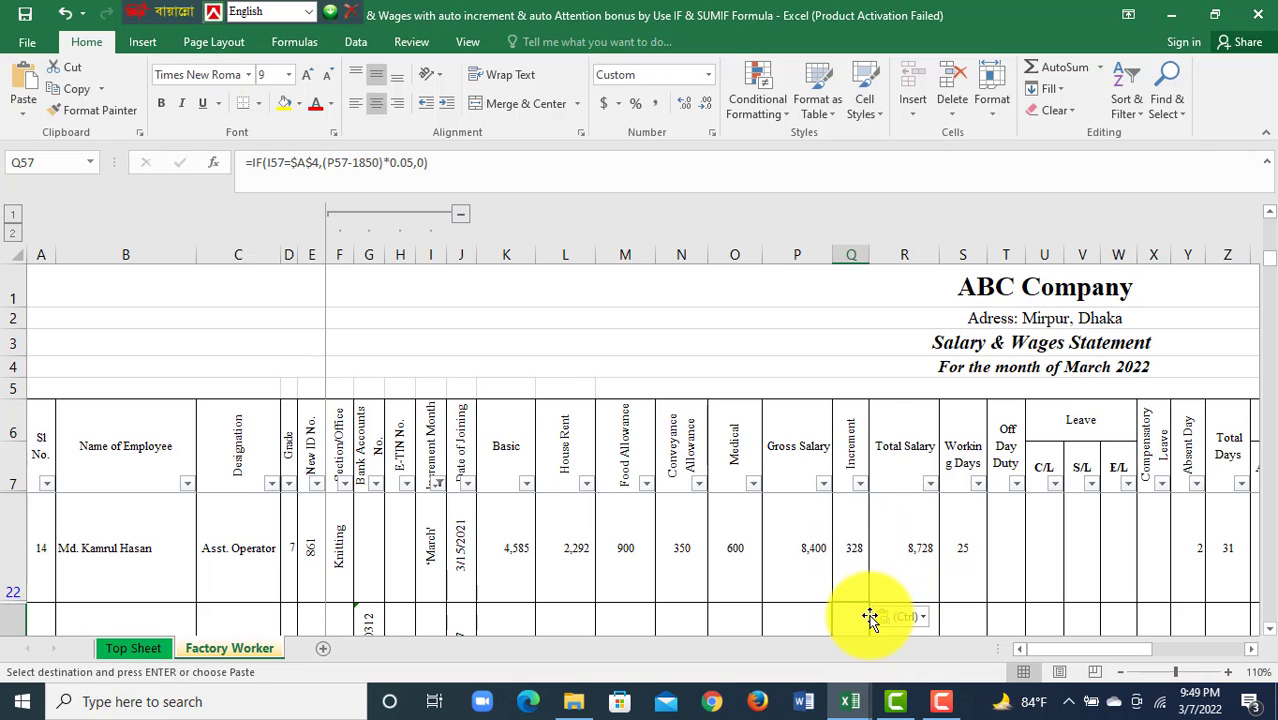
{"action": "key", "text": "ctrl+v"}
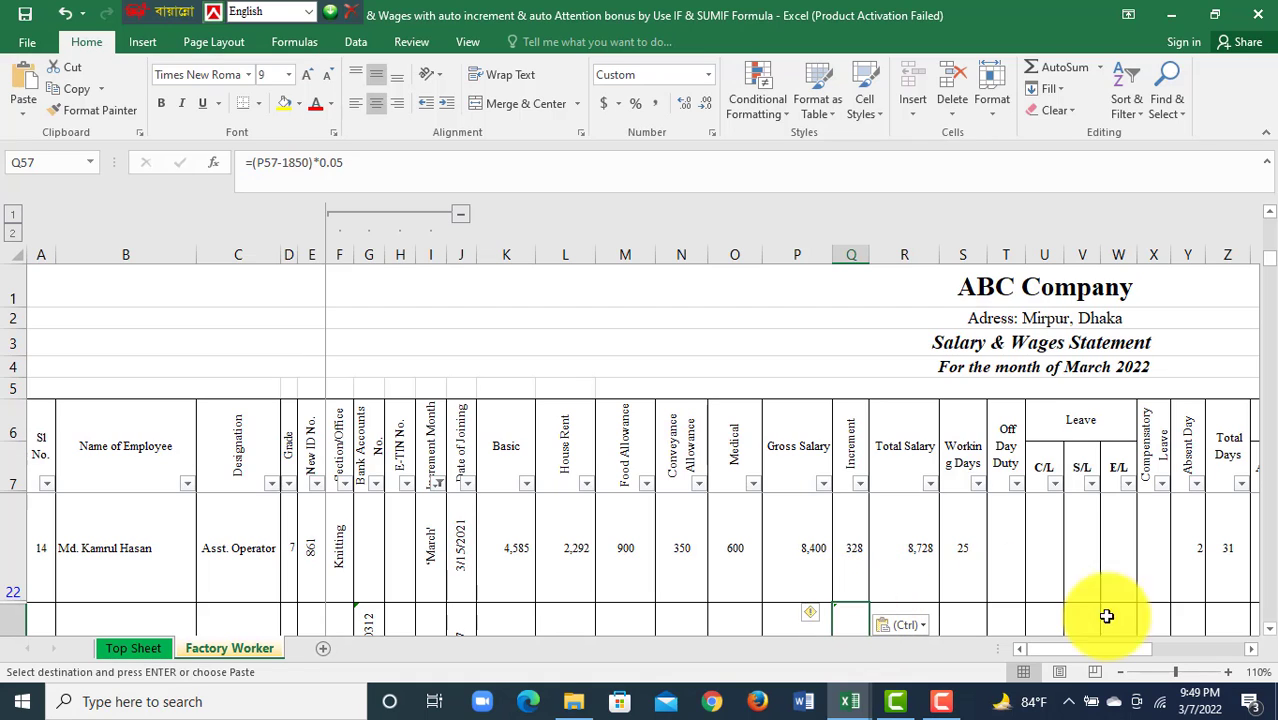
Step: Check the pasted results in row 57 and row 21's Total Salary formula
{"action": "left_click", "coordinate": [1269, 628]}
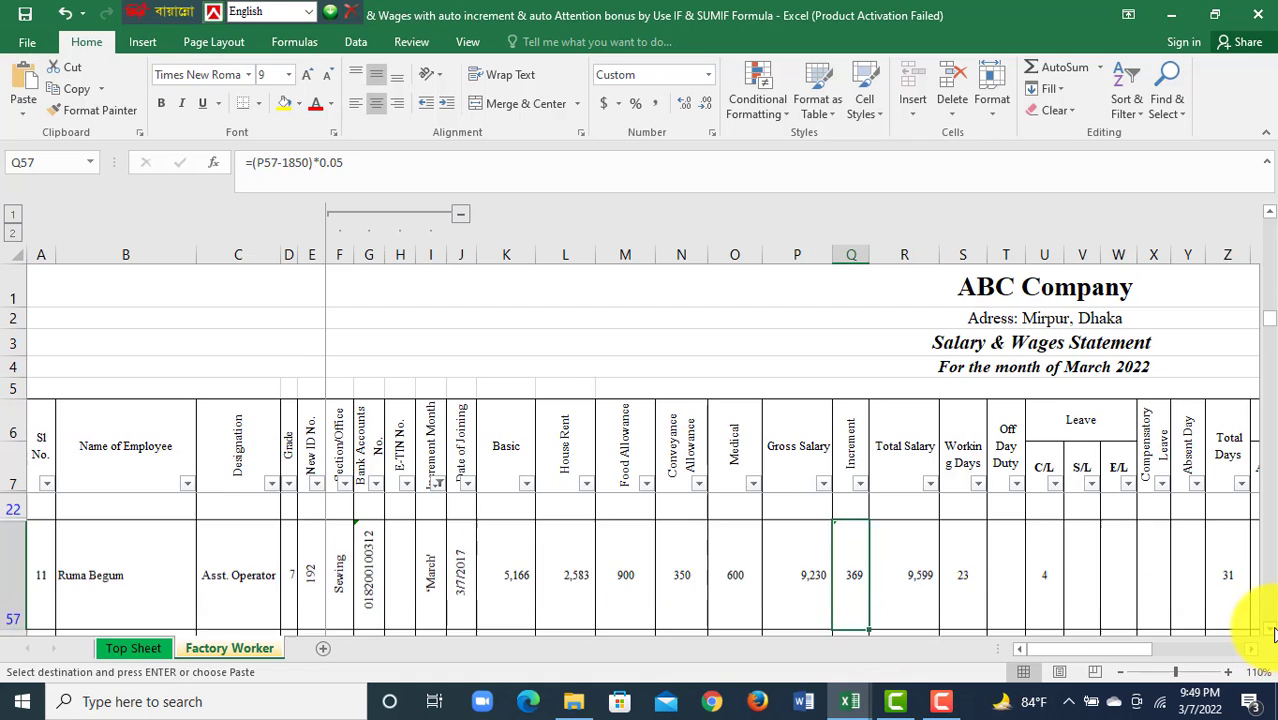
{"action": "left_click", "coordinate": [847, 611]}
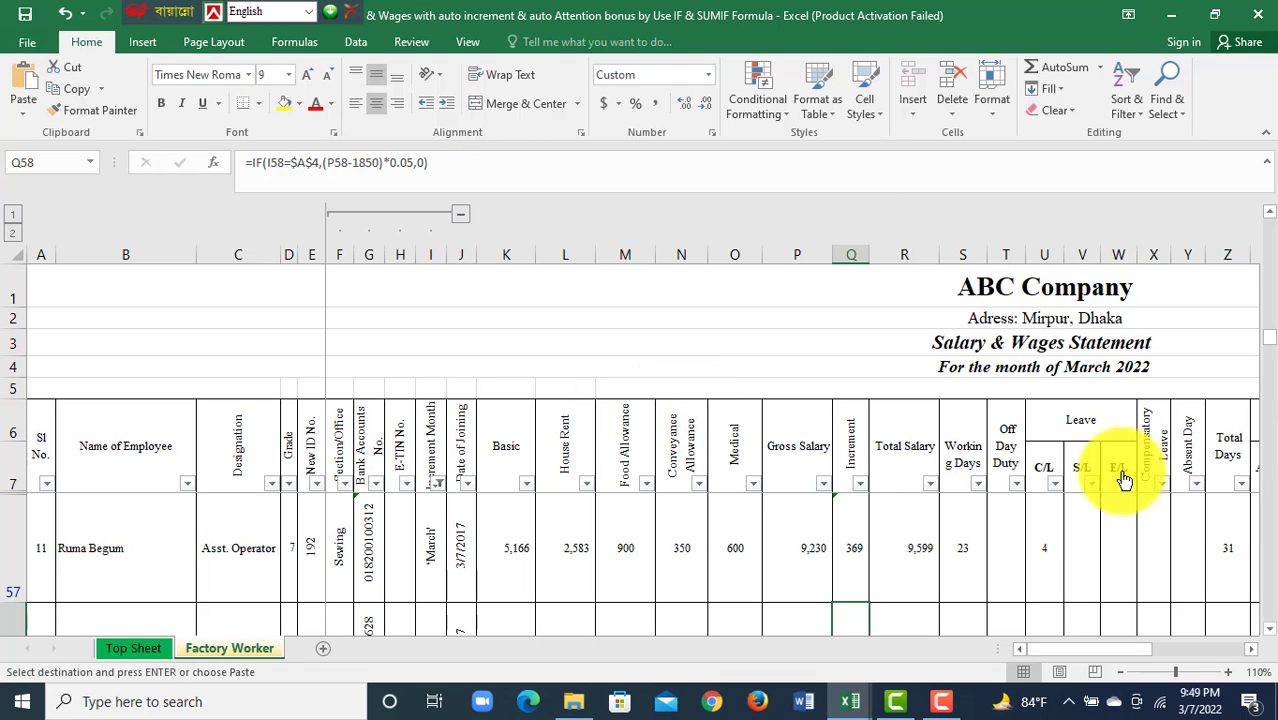
{"action": "left_click", "coordinate": [1272, 222]}
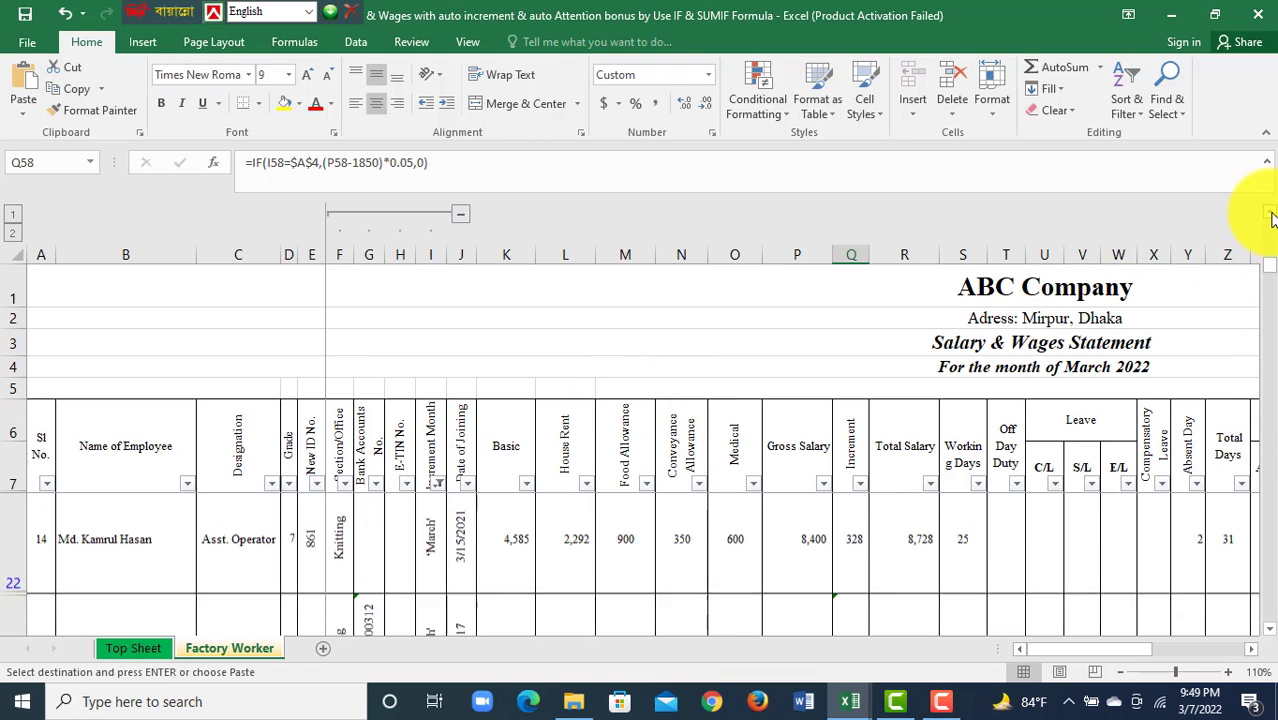
{"action": "left_click", "coordinate": [1268, 210]}
{"action": "left_click", "coordinate": [907, 560]}
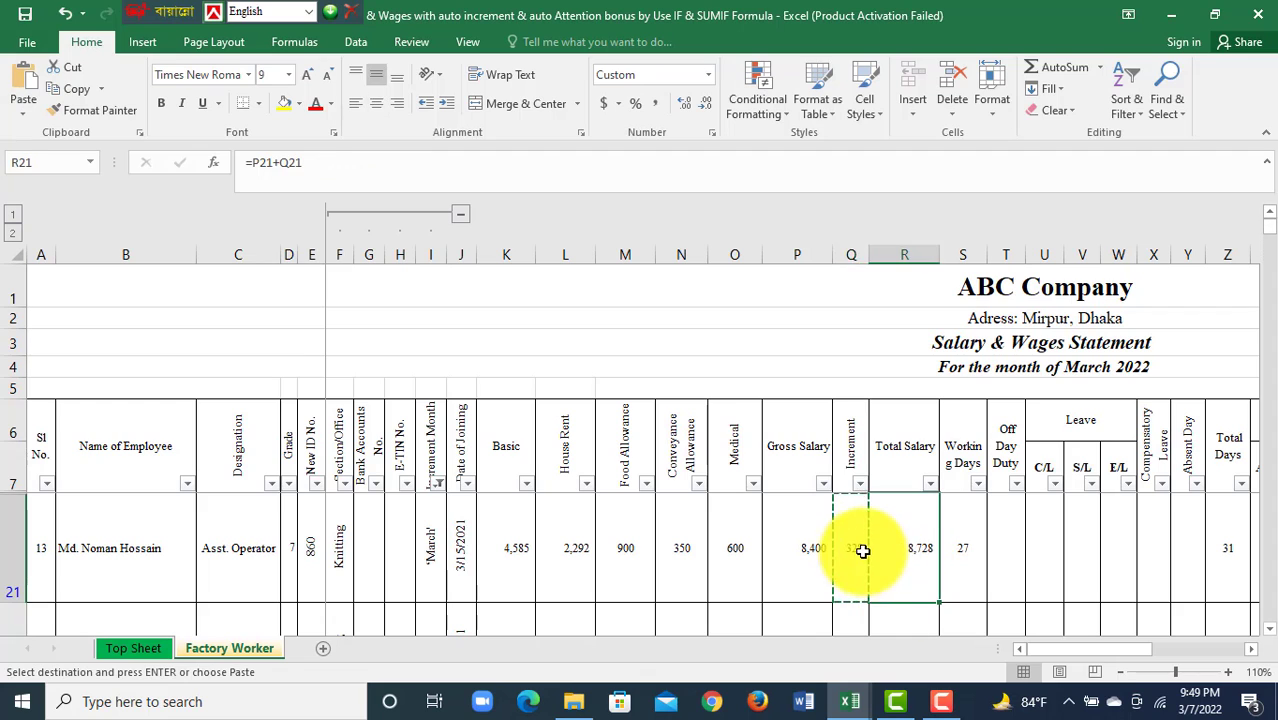
{"action": "left_click", "coordinate": [858, 551]}
Step: Collapse the F–I column outline group, hiding Section/Office through Increment Month
{"action": "left_click", "coordinate": [25, 14]}
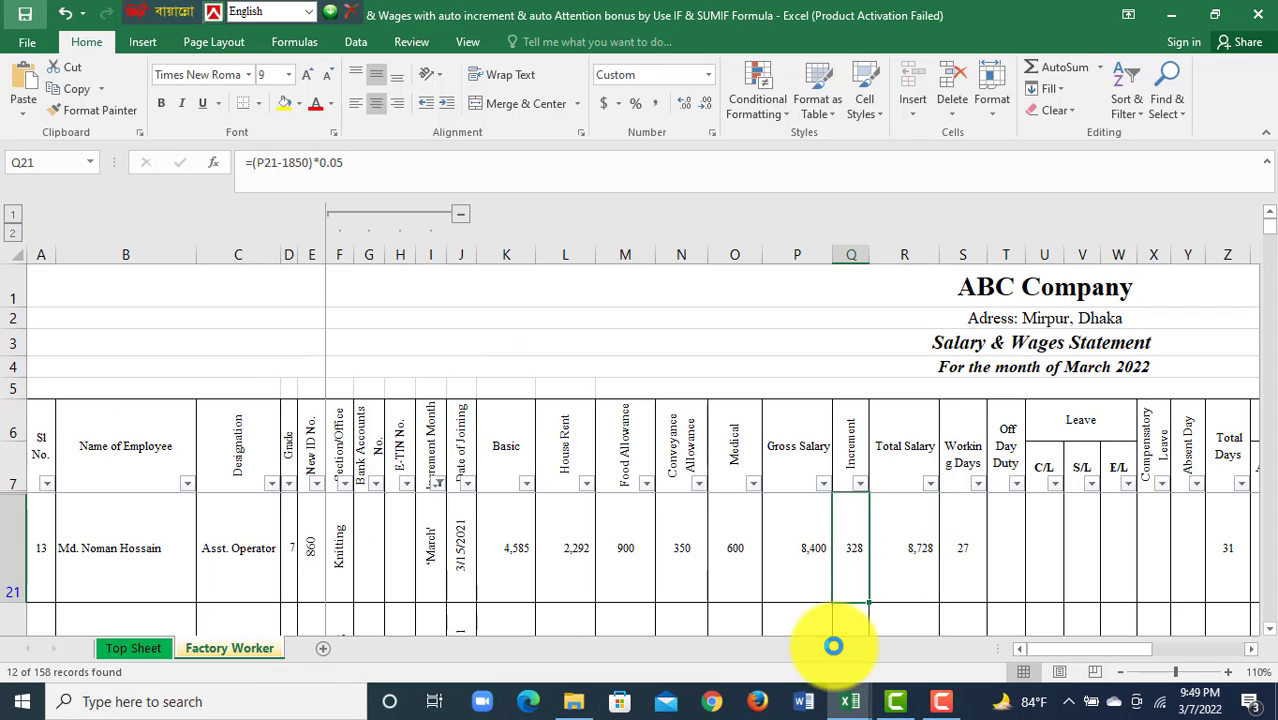
{"action": "left_click_drag", "start_coordinate": [1066, 655], "coordinate": [1170, 651]}
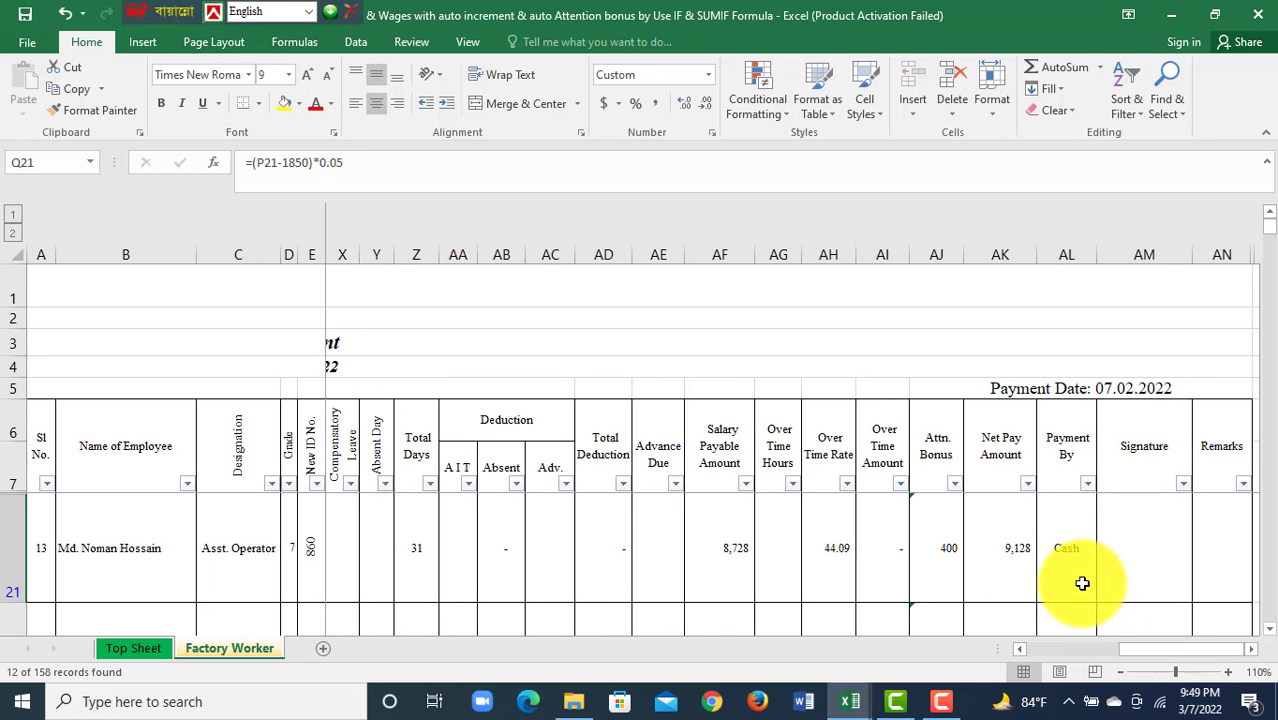
{"action": "left_click_drag", "start_coordinate": [1202, 652], "coordinate": [1112, 651]}
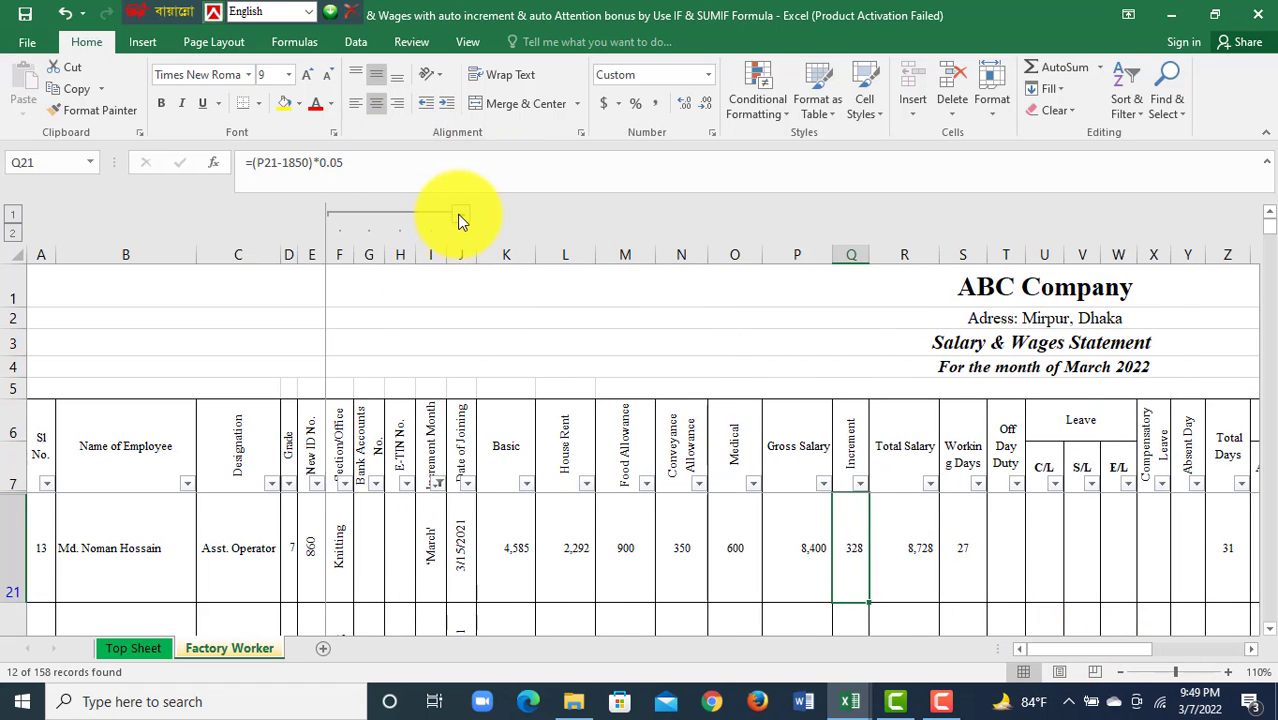
{"action": "left_click", "coordinate": [458, 214]}
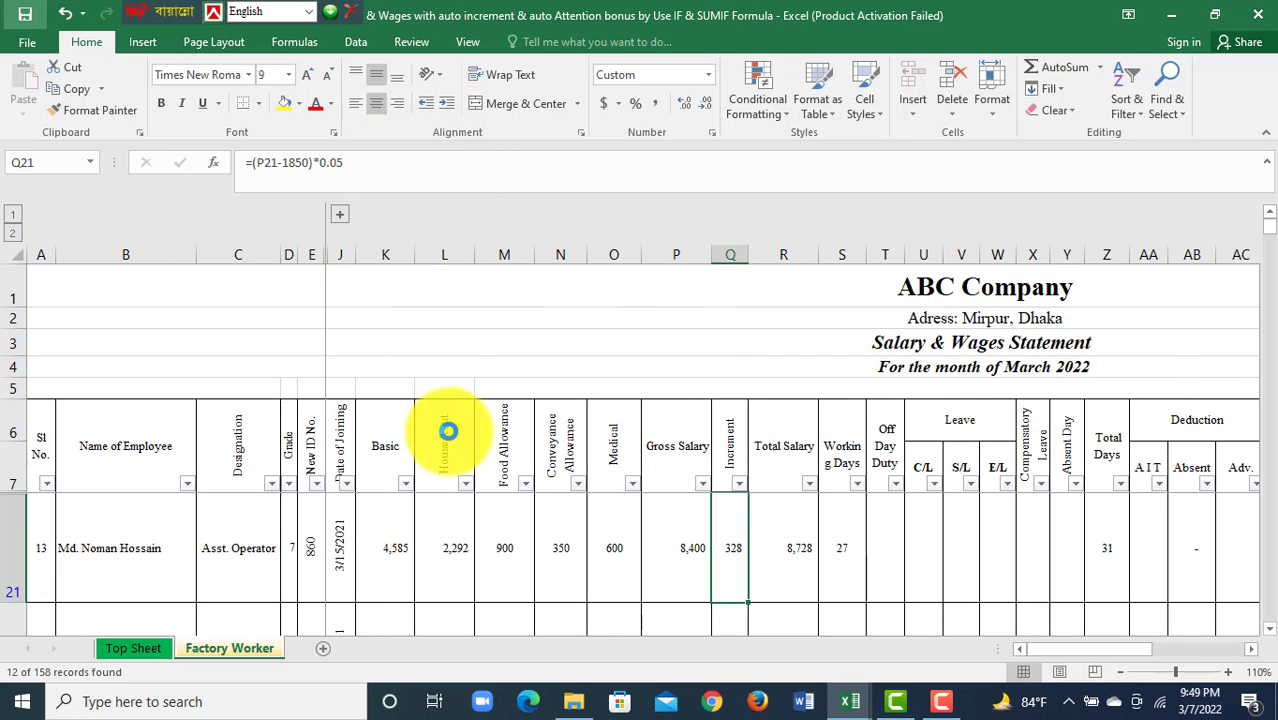